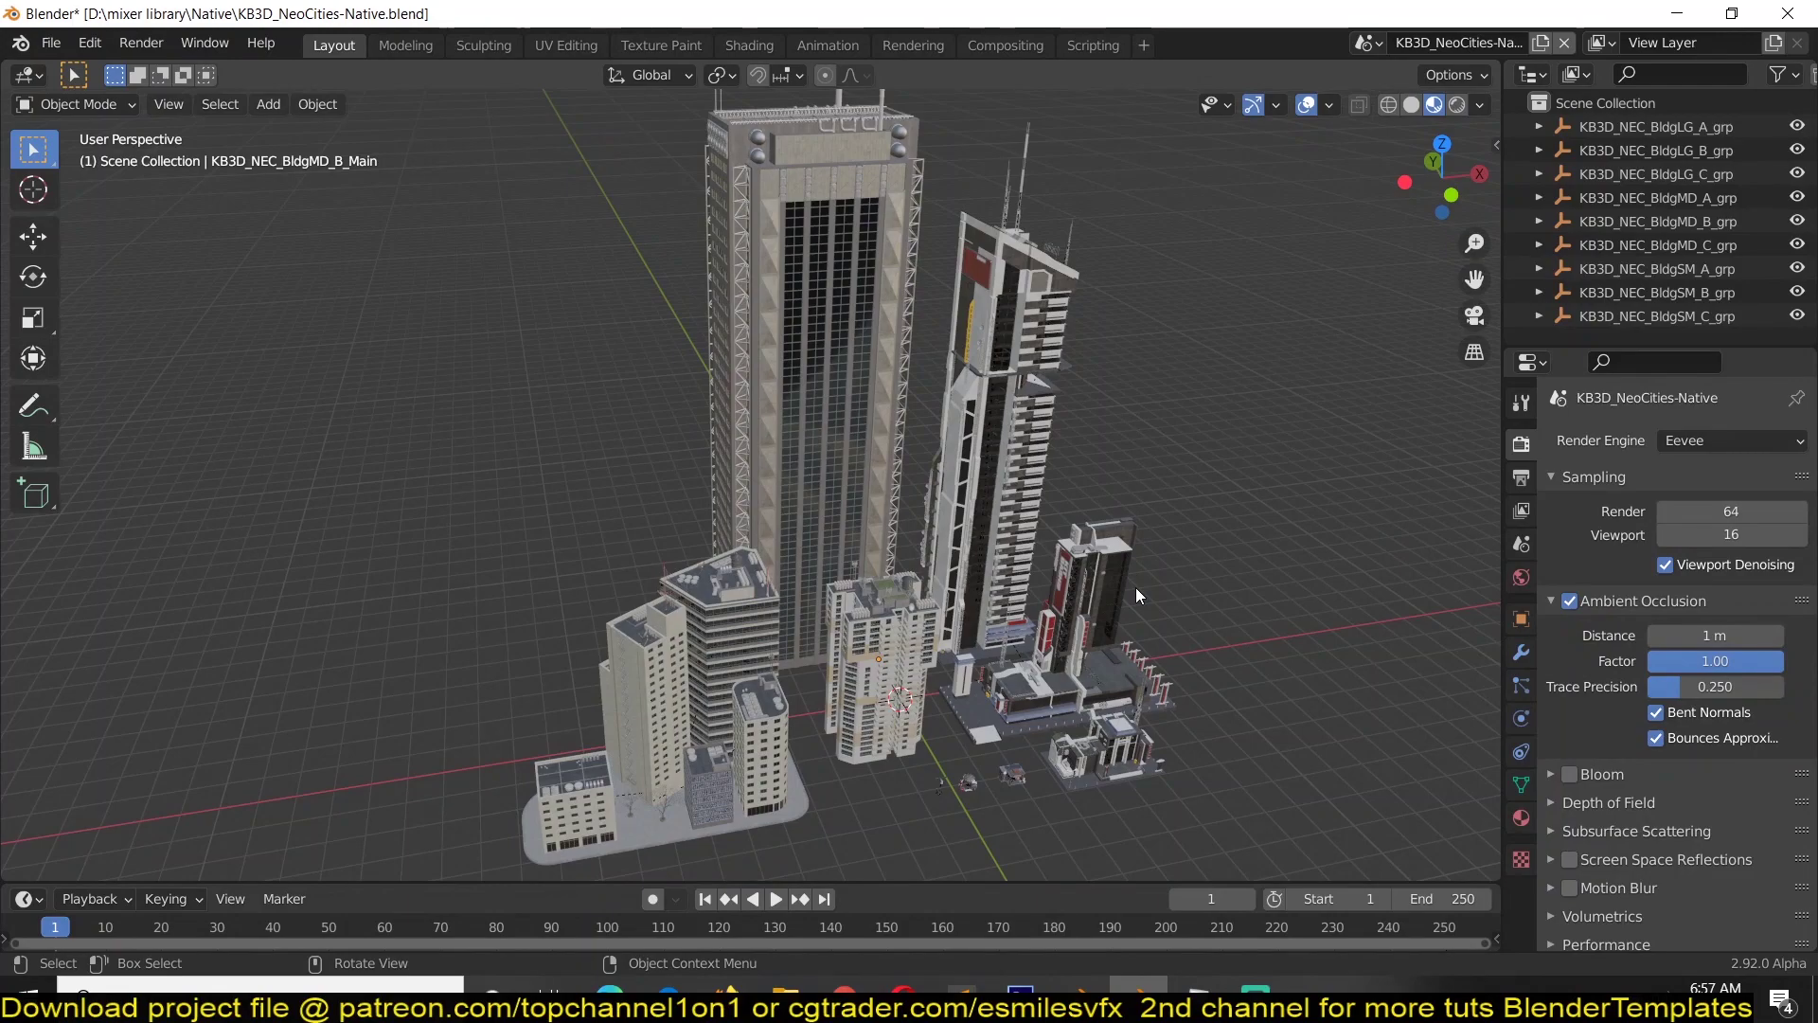
- Switch to the browser and watch the KitBash3D promo video, skipping back to about 00:25 to replay a section
left_click(1135, 983)
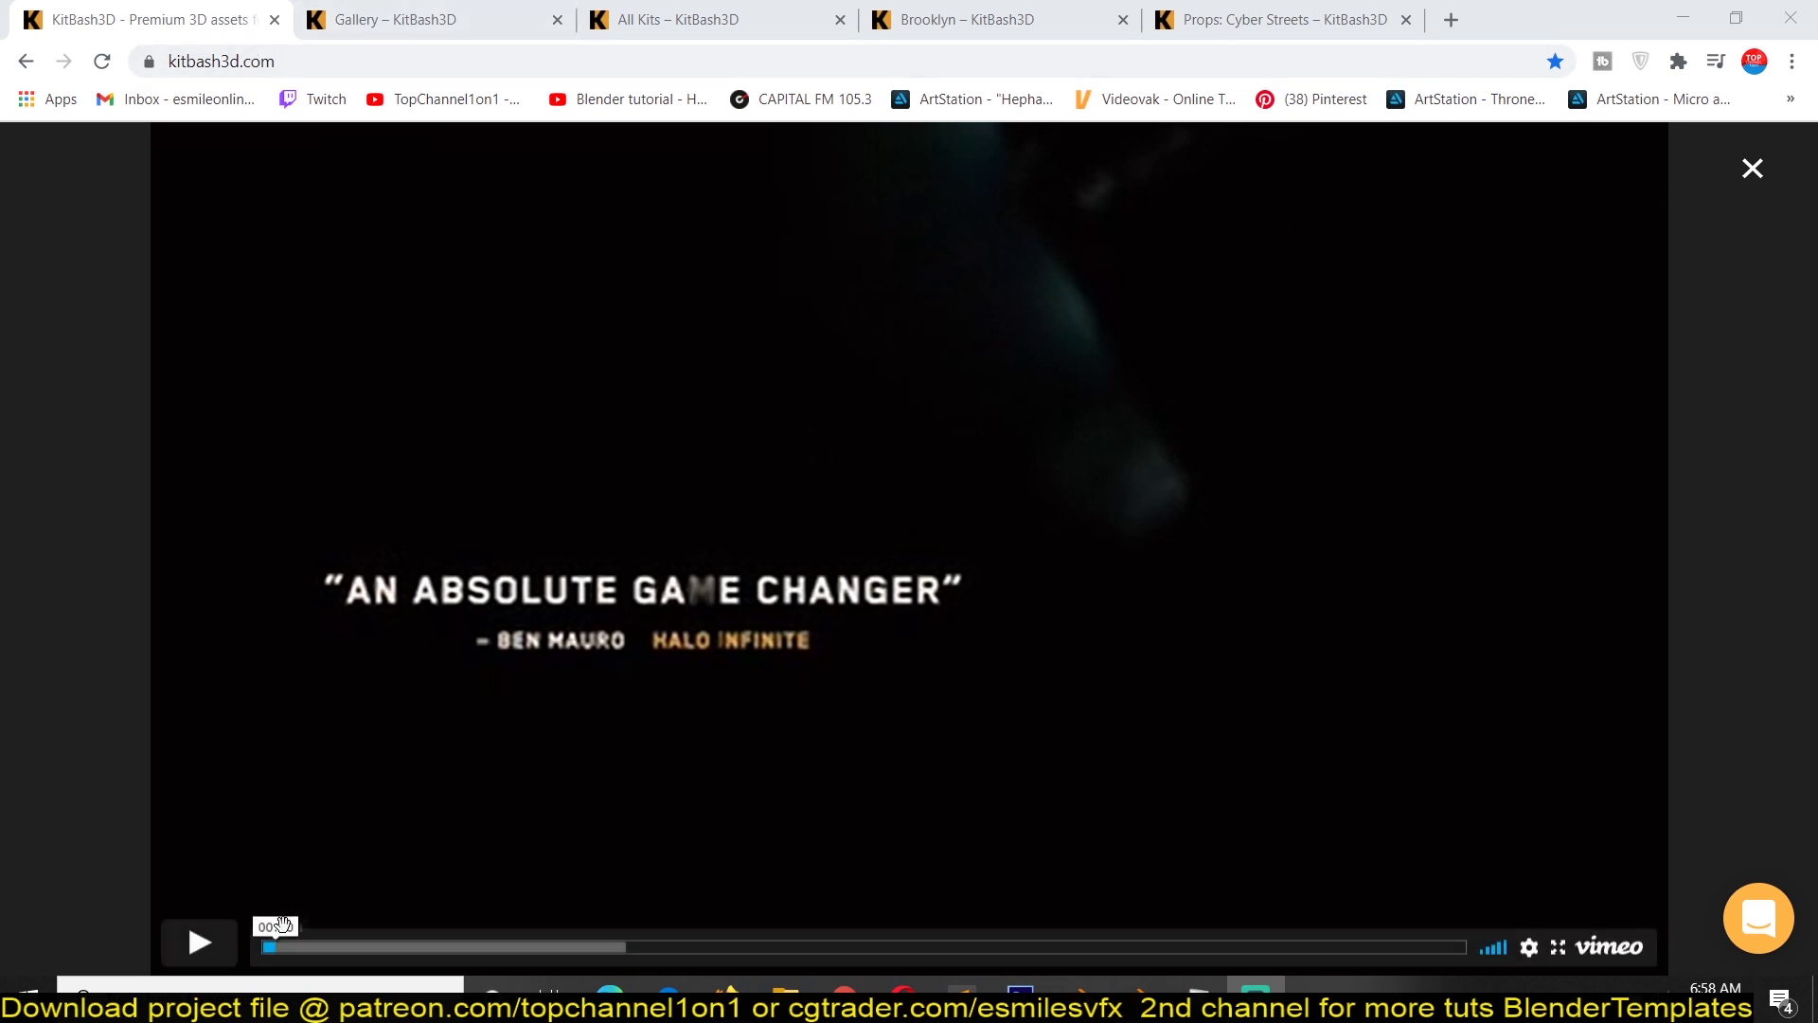
left_click(200, 955)
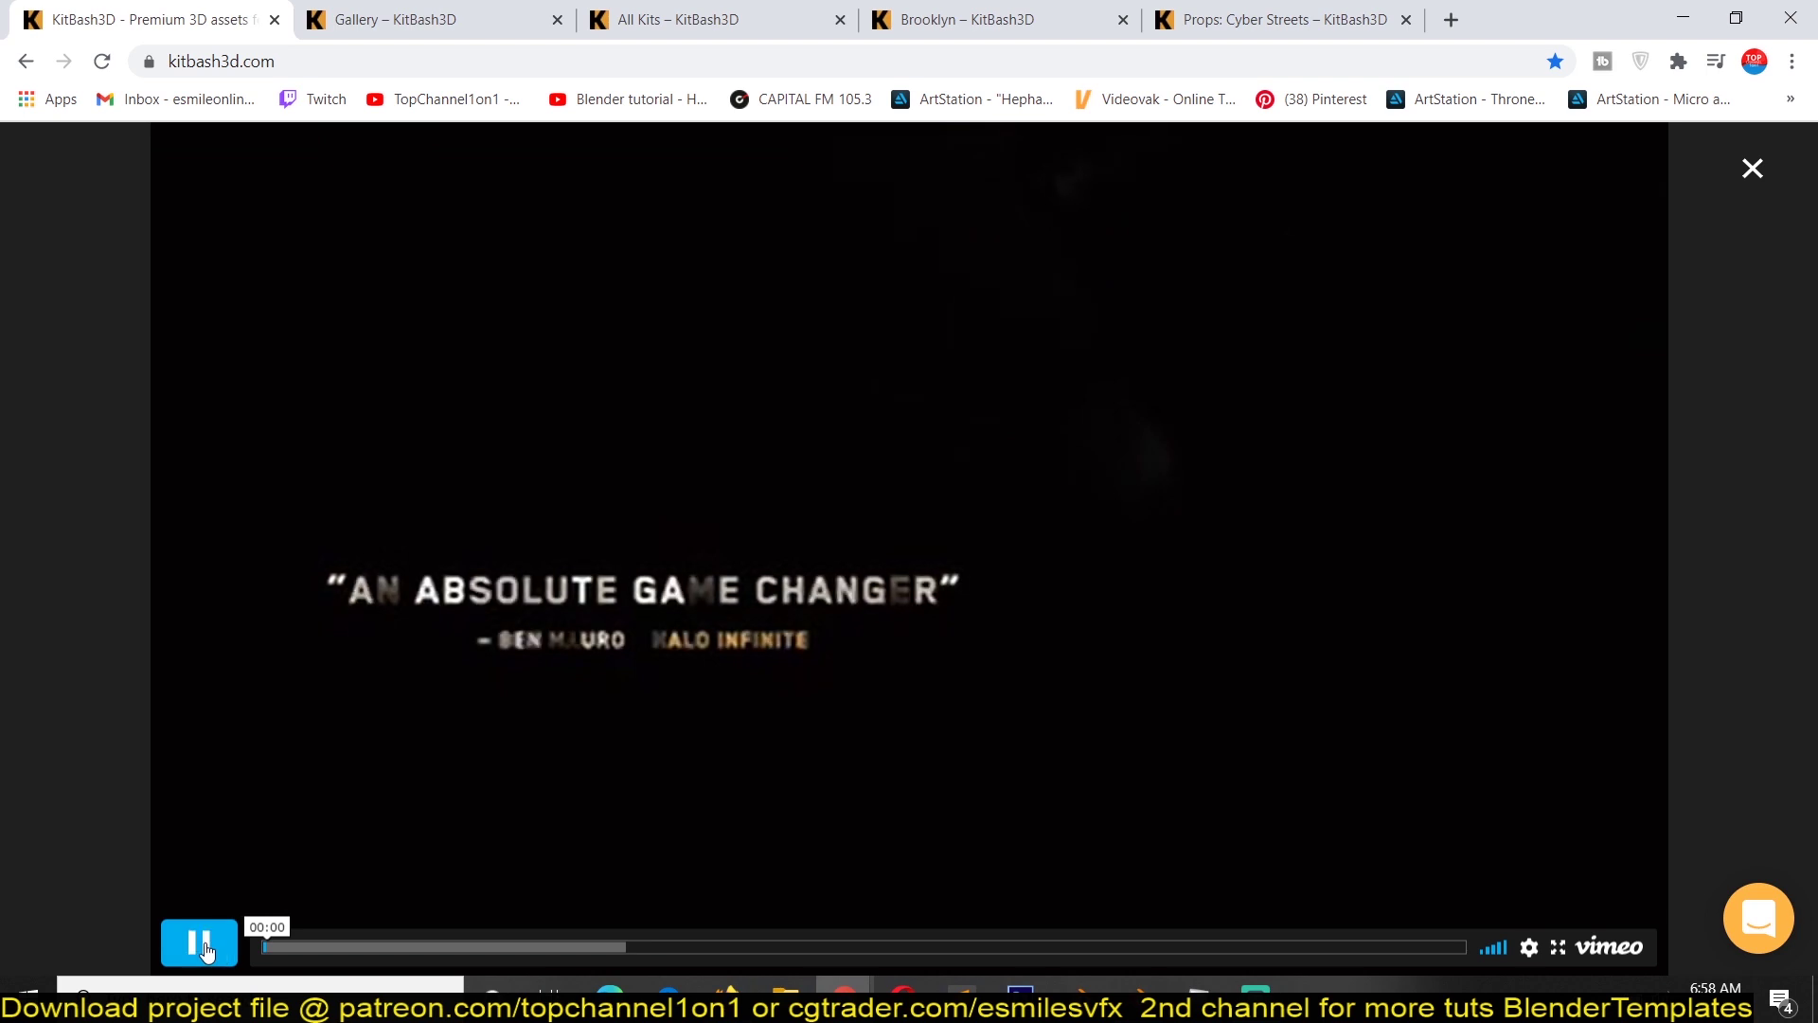
left_click(203, 956)
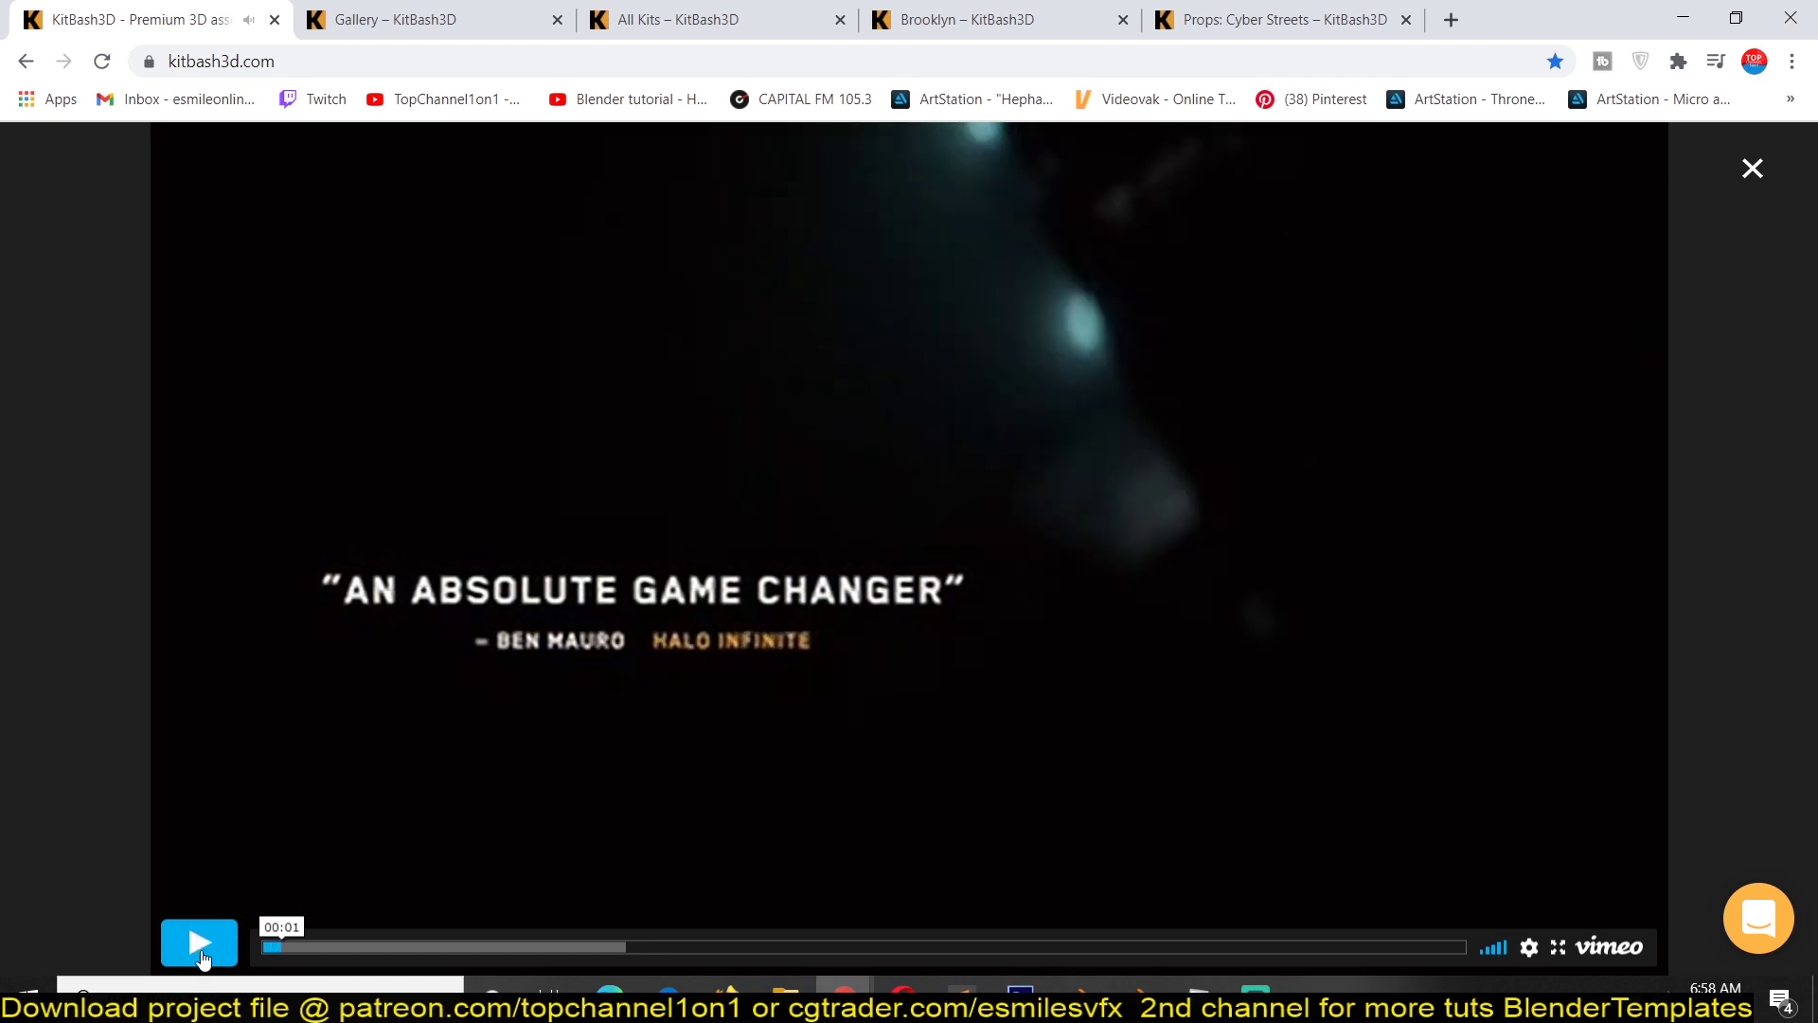
left_click(201, 950)
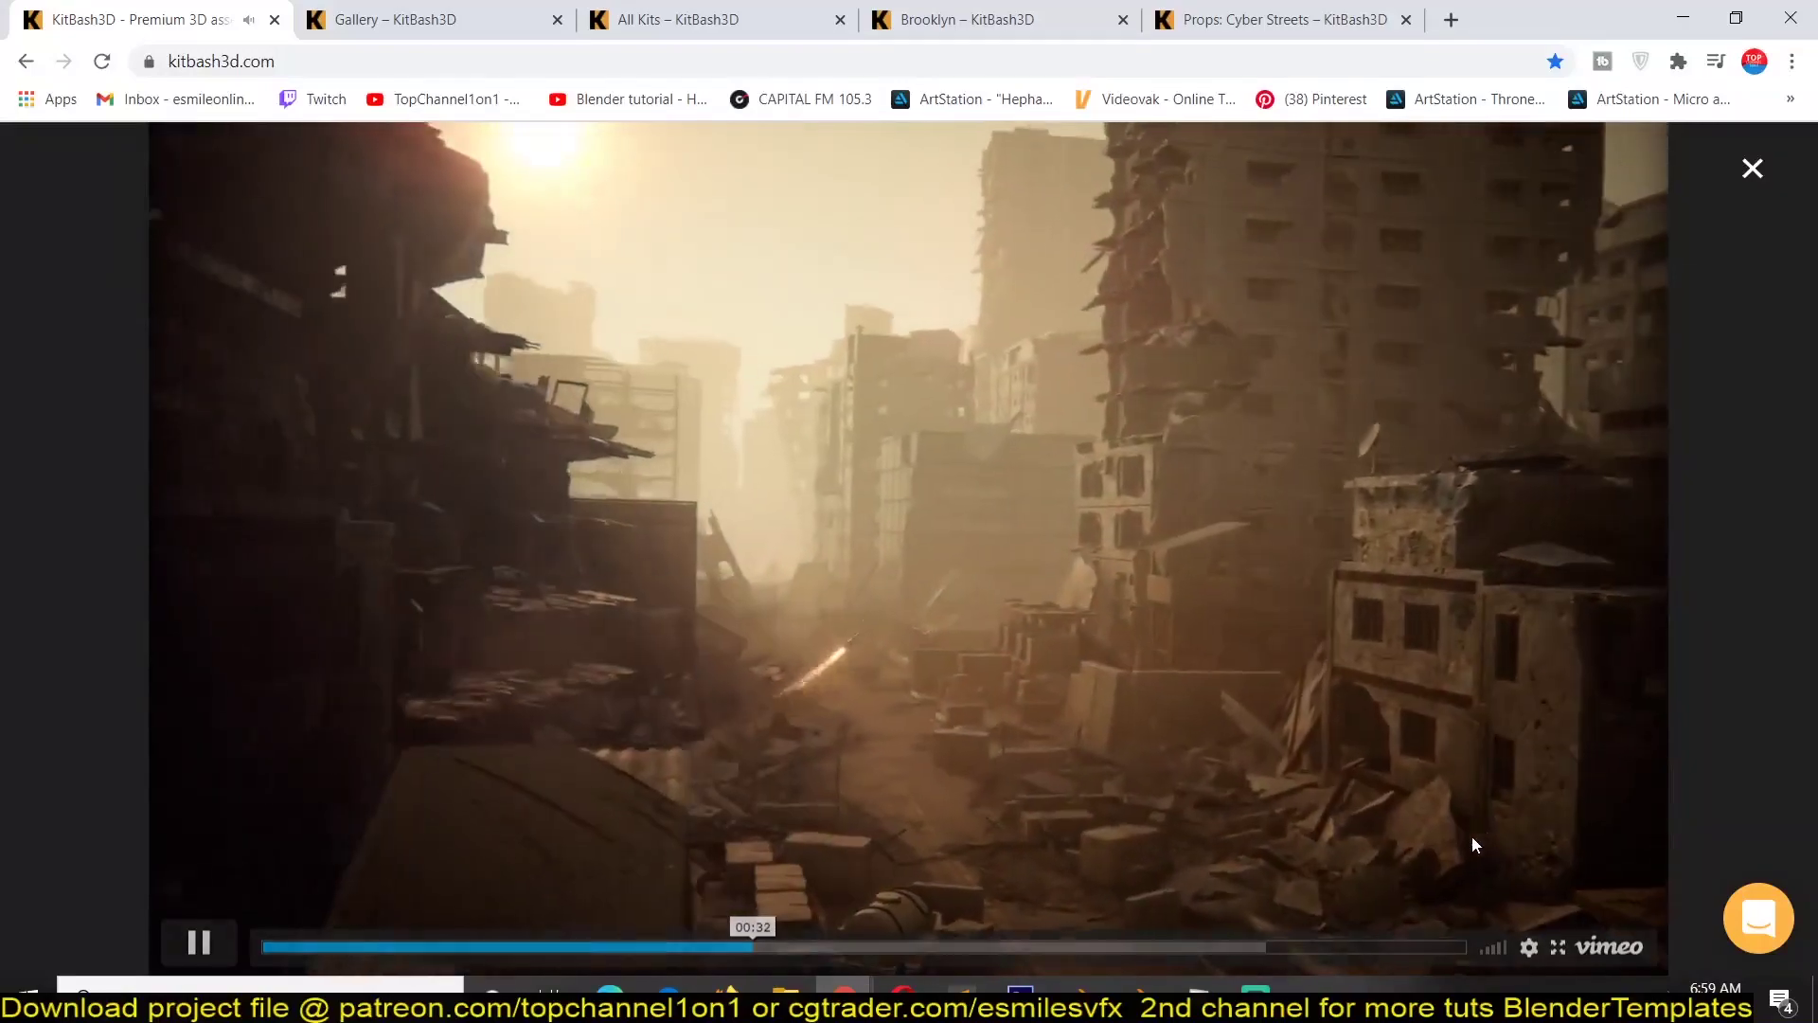
left_click(713, 936)
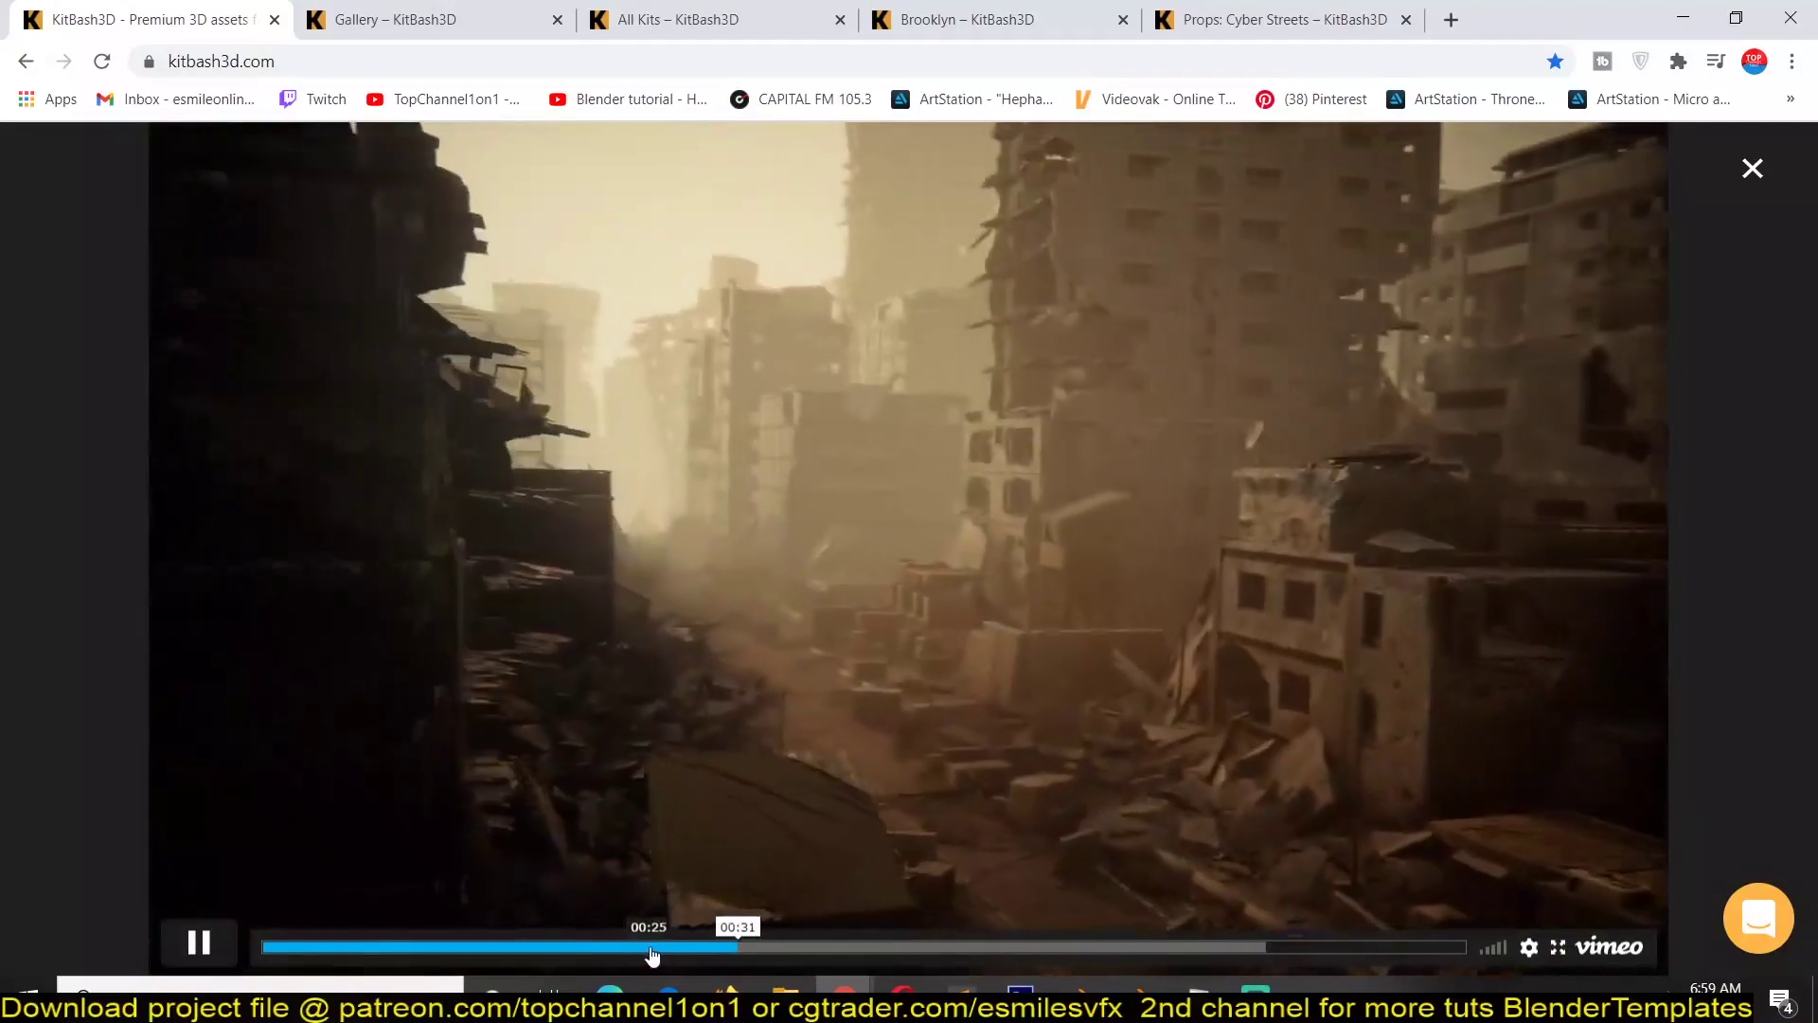
left_click(650, 944)
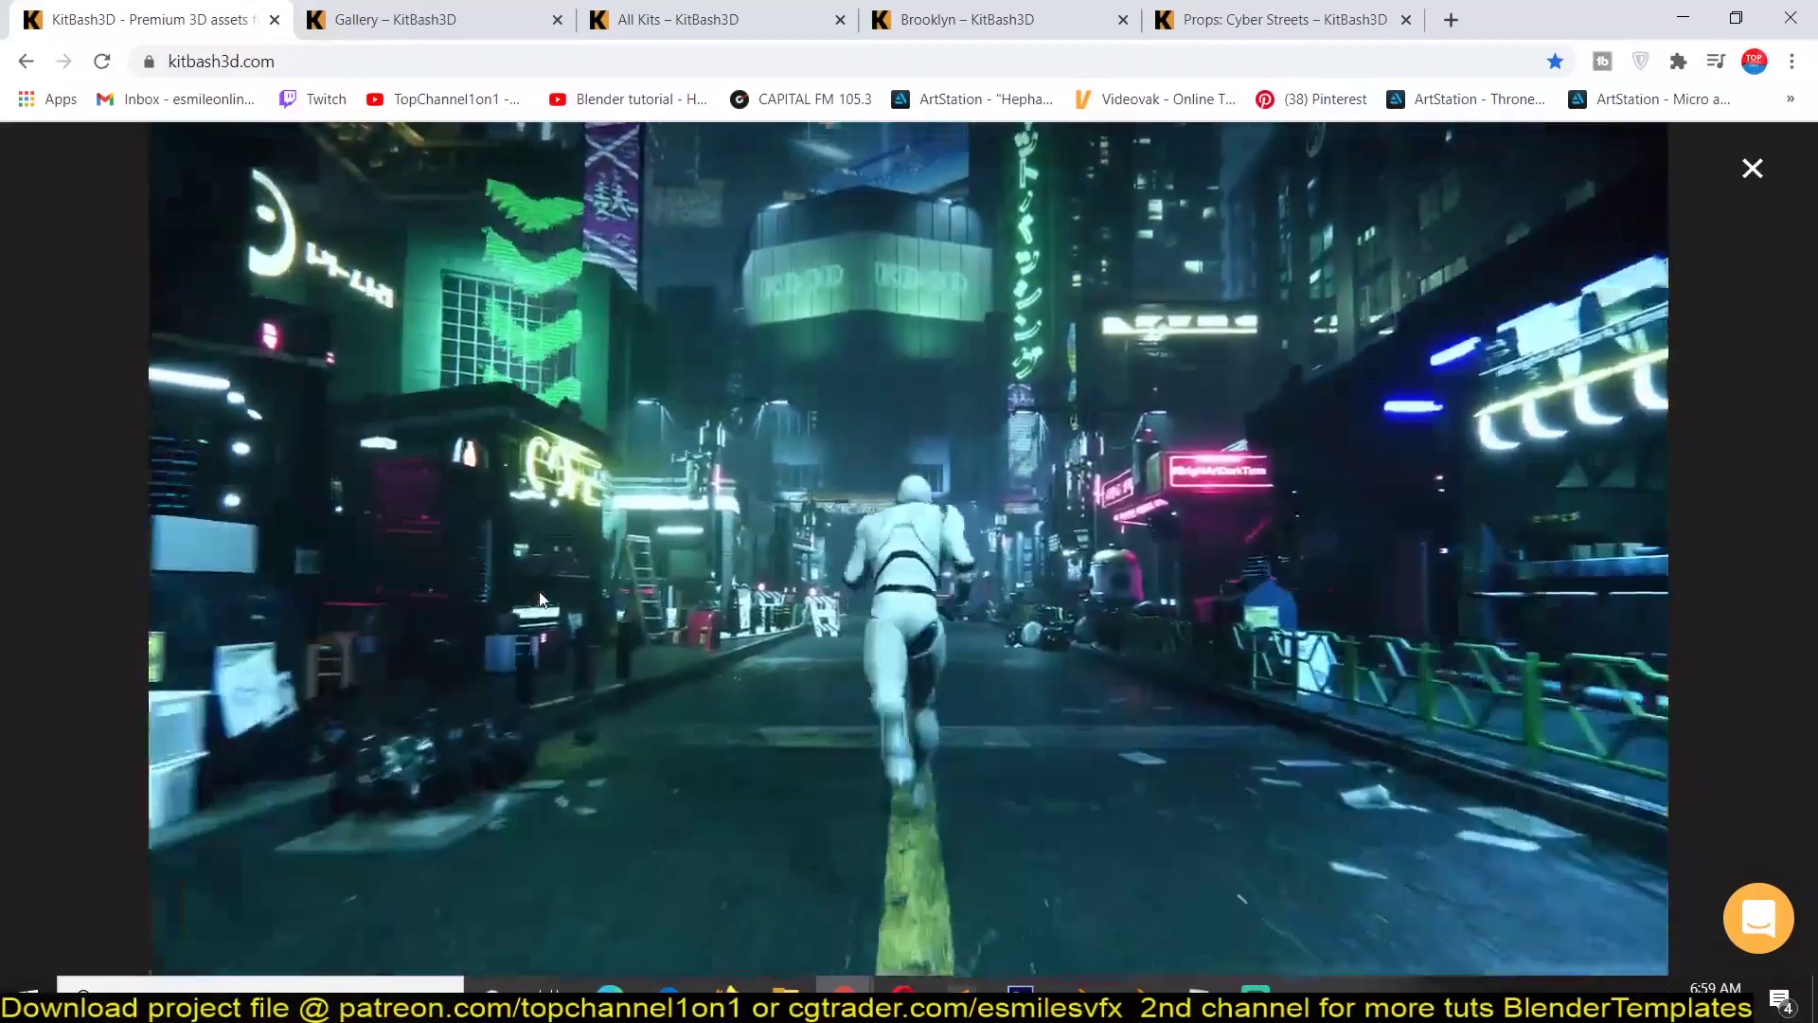
mouse_move(731, 490)
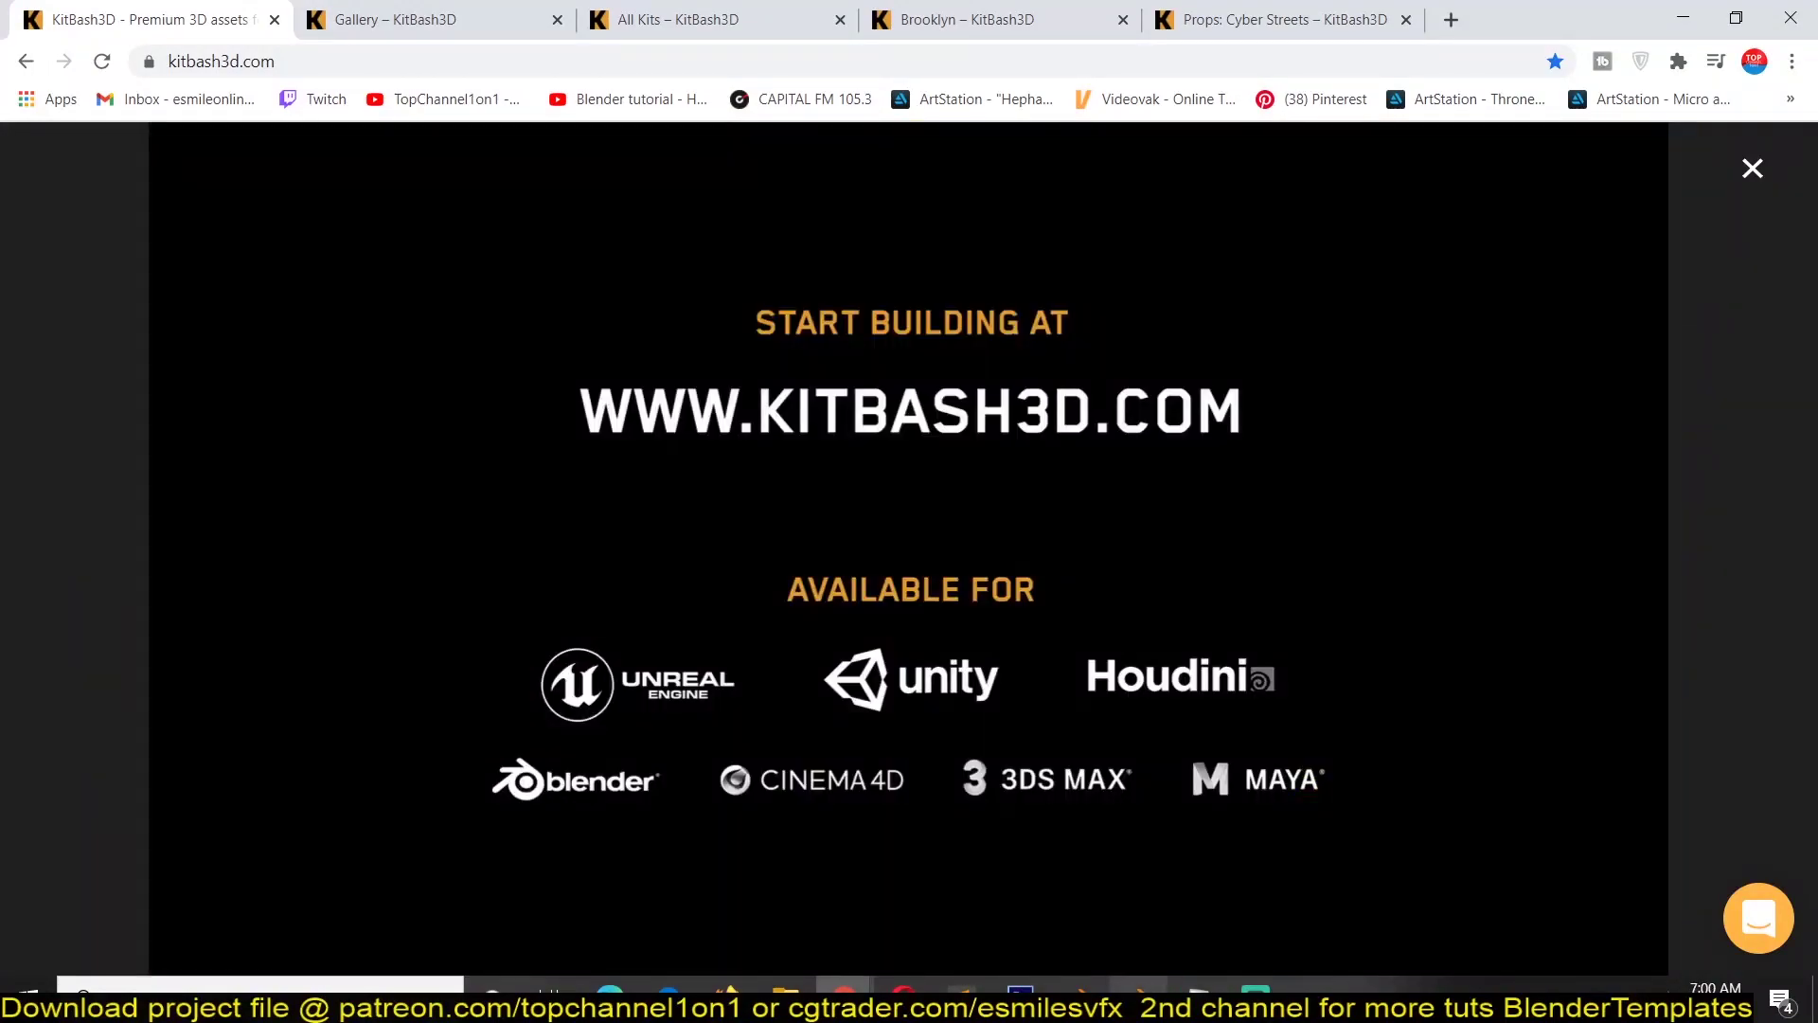
- Switch to Blender and examine the NeoCities buildings from street level and from above
left_click(1138, 986)
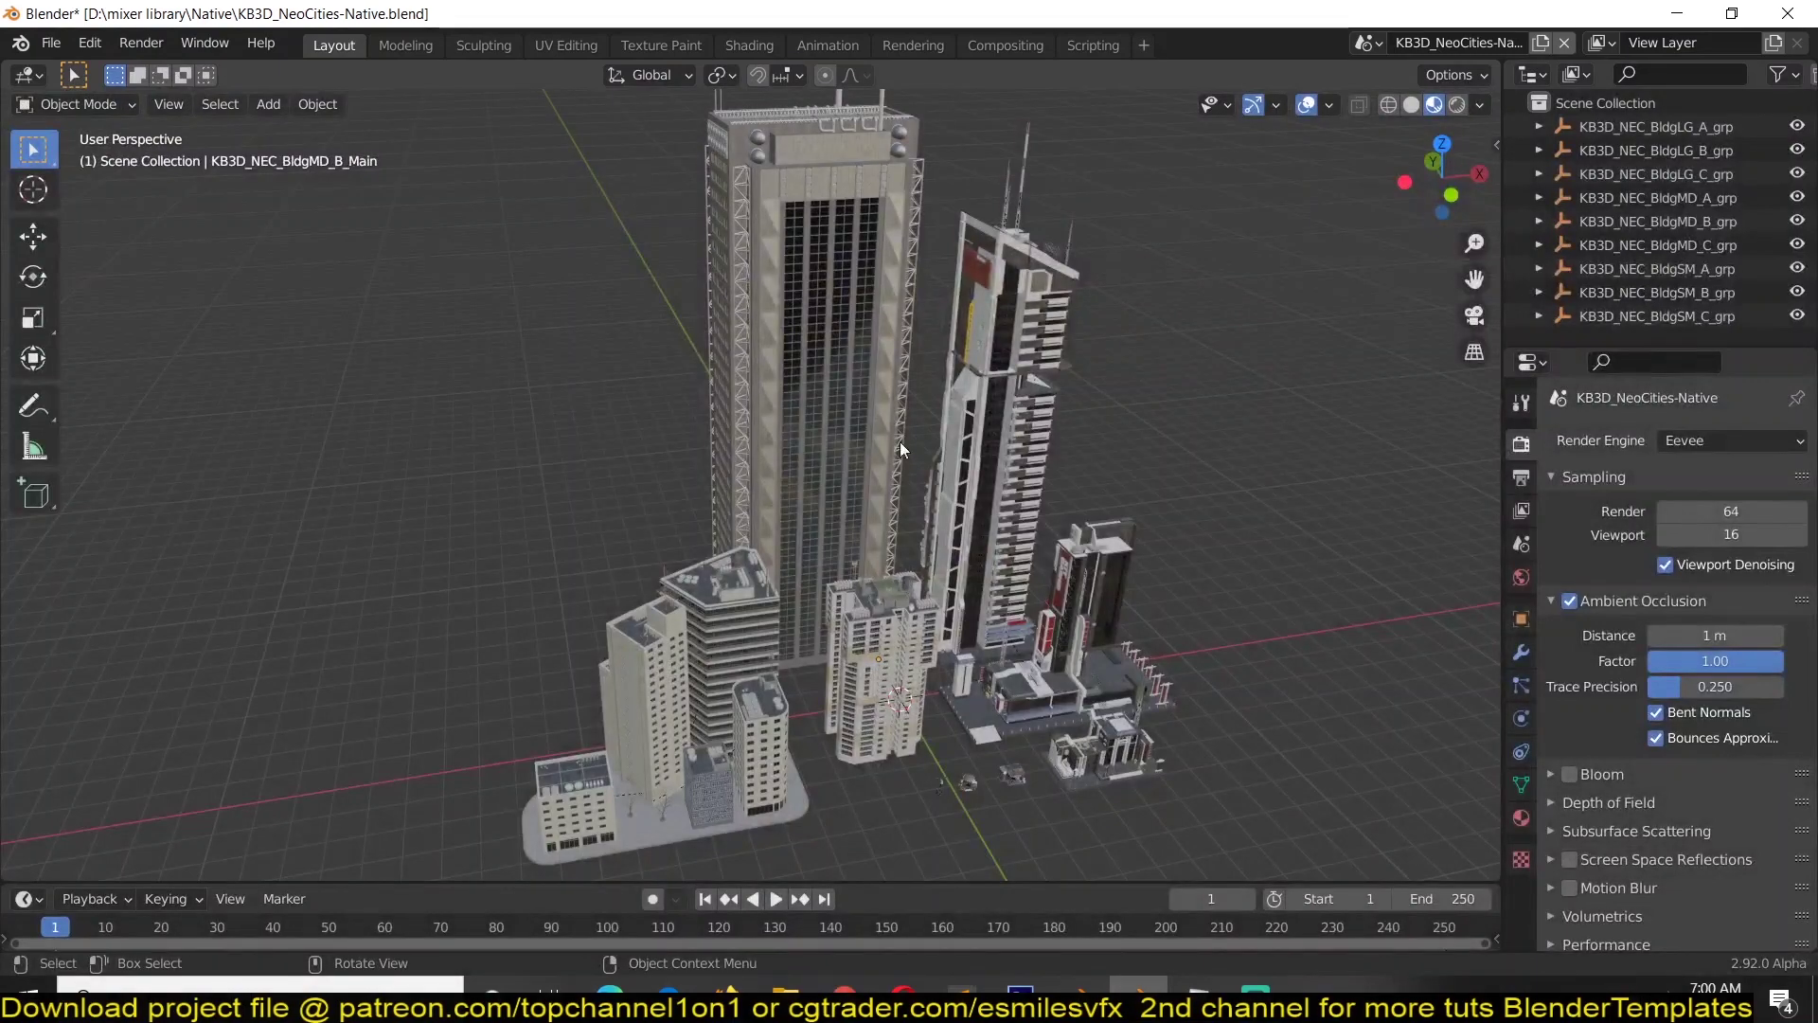
middle_click_drag(484, 316, 1073, 218)
scroll(1058, 415, "up", 2)
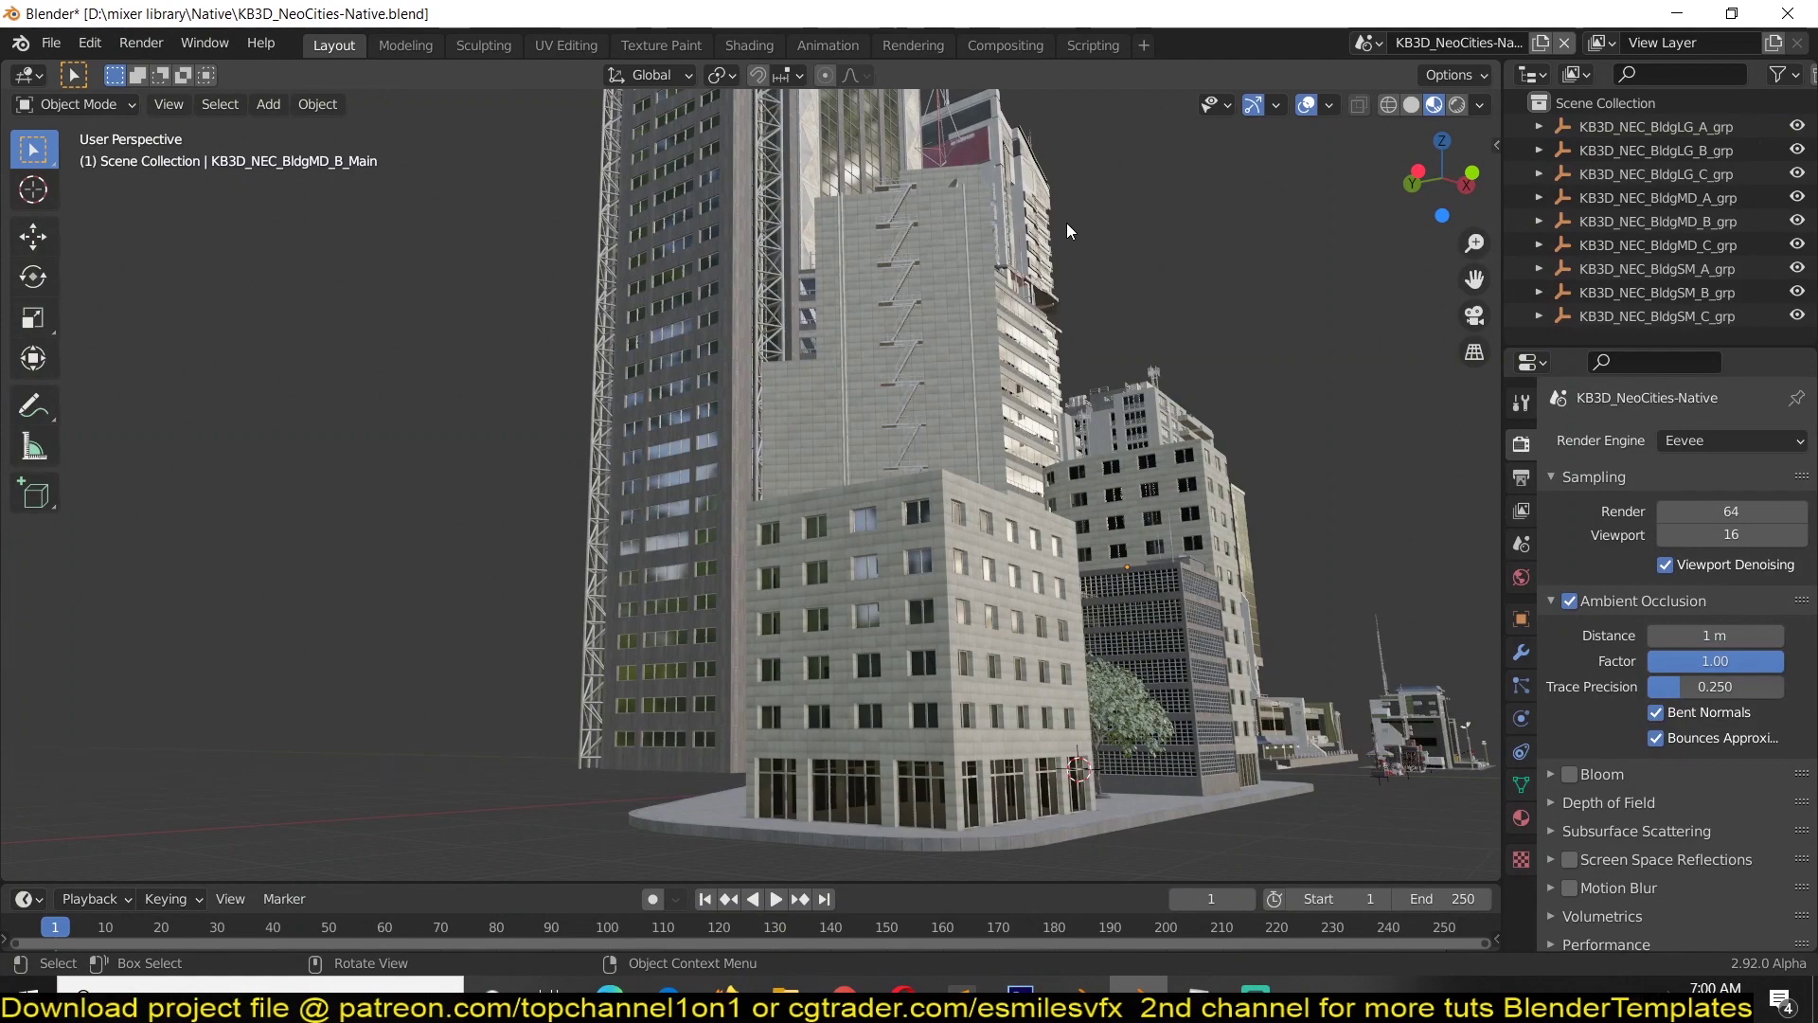
middle_click_drag(1068, 223, 912, 298)
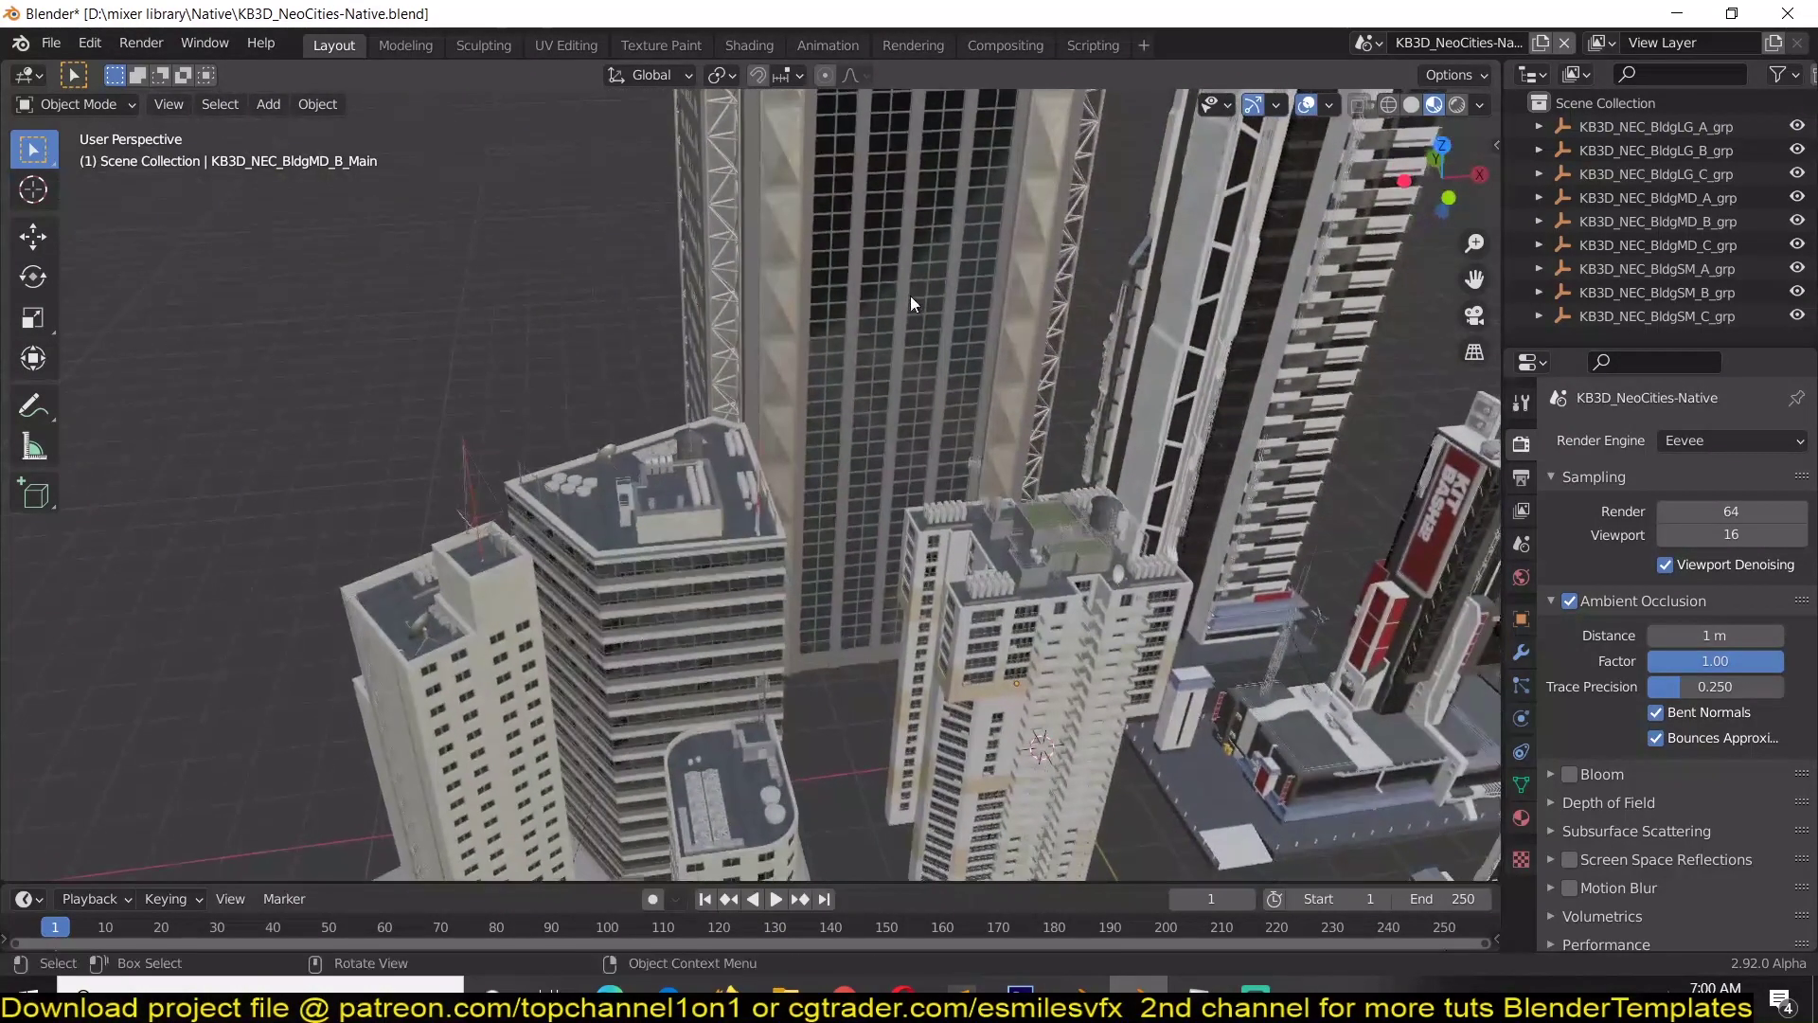
- Switch to the browser and look through the artworks on the KitBash3D Gallery page
key("alt+Tab")
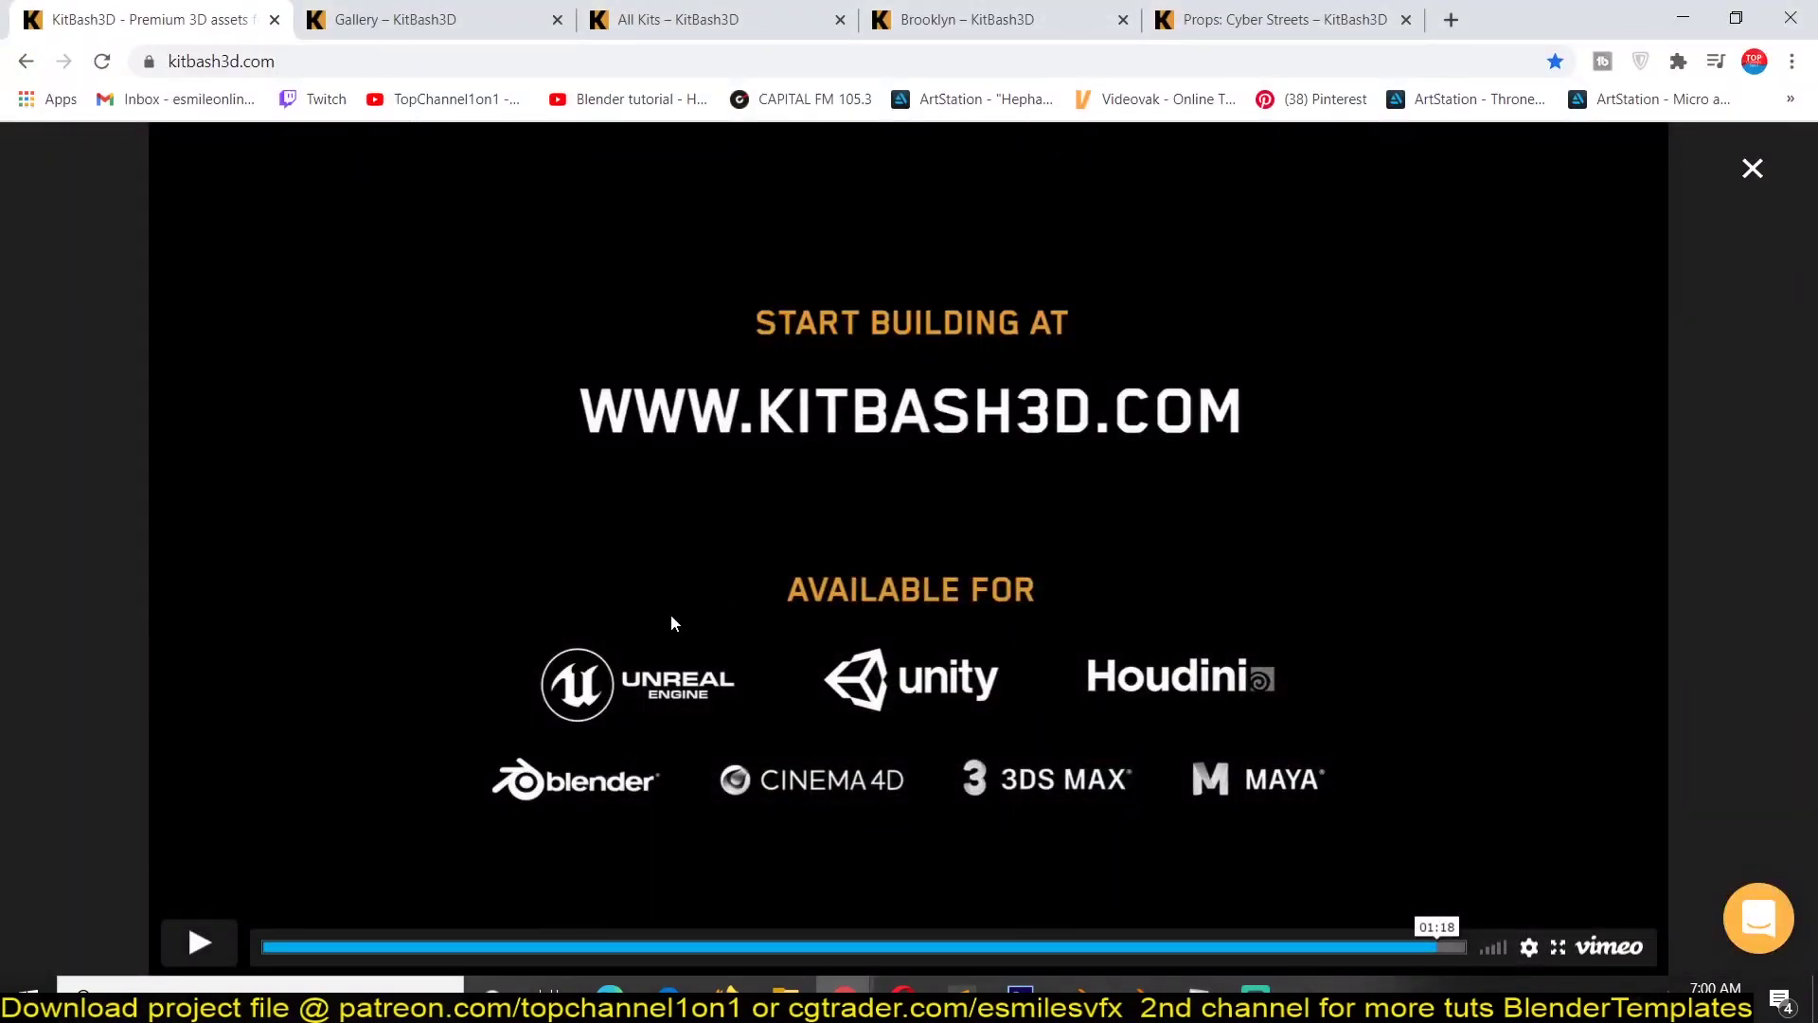
key("ctrl+Tab")
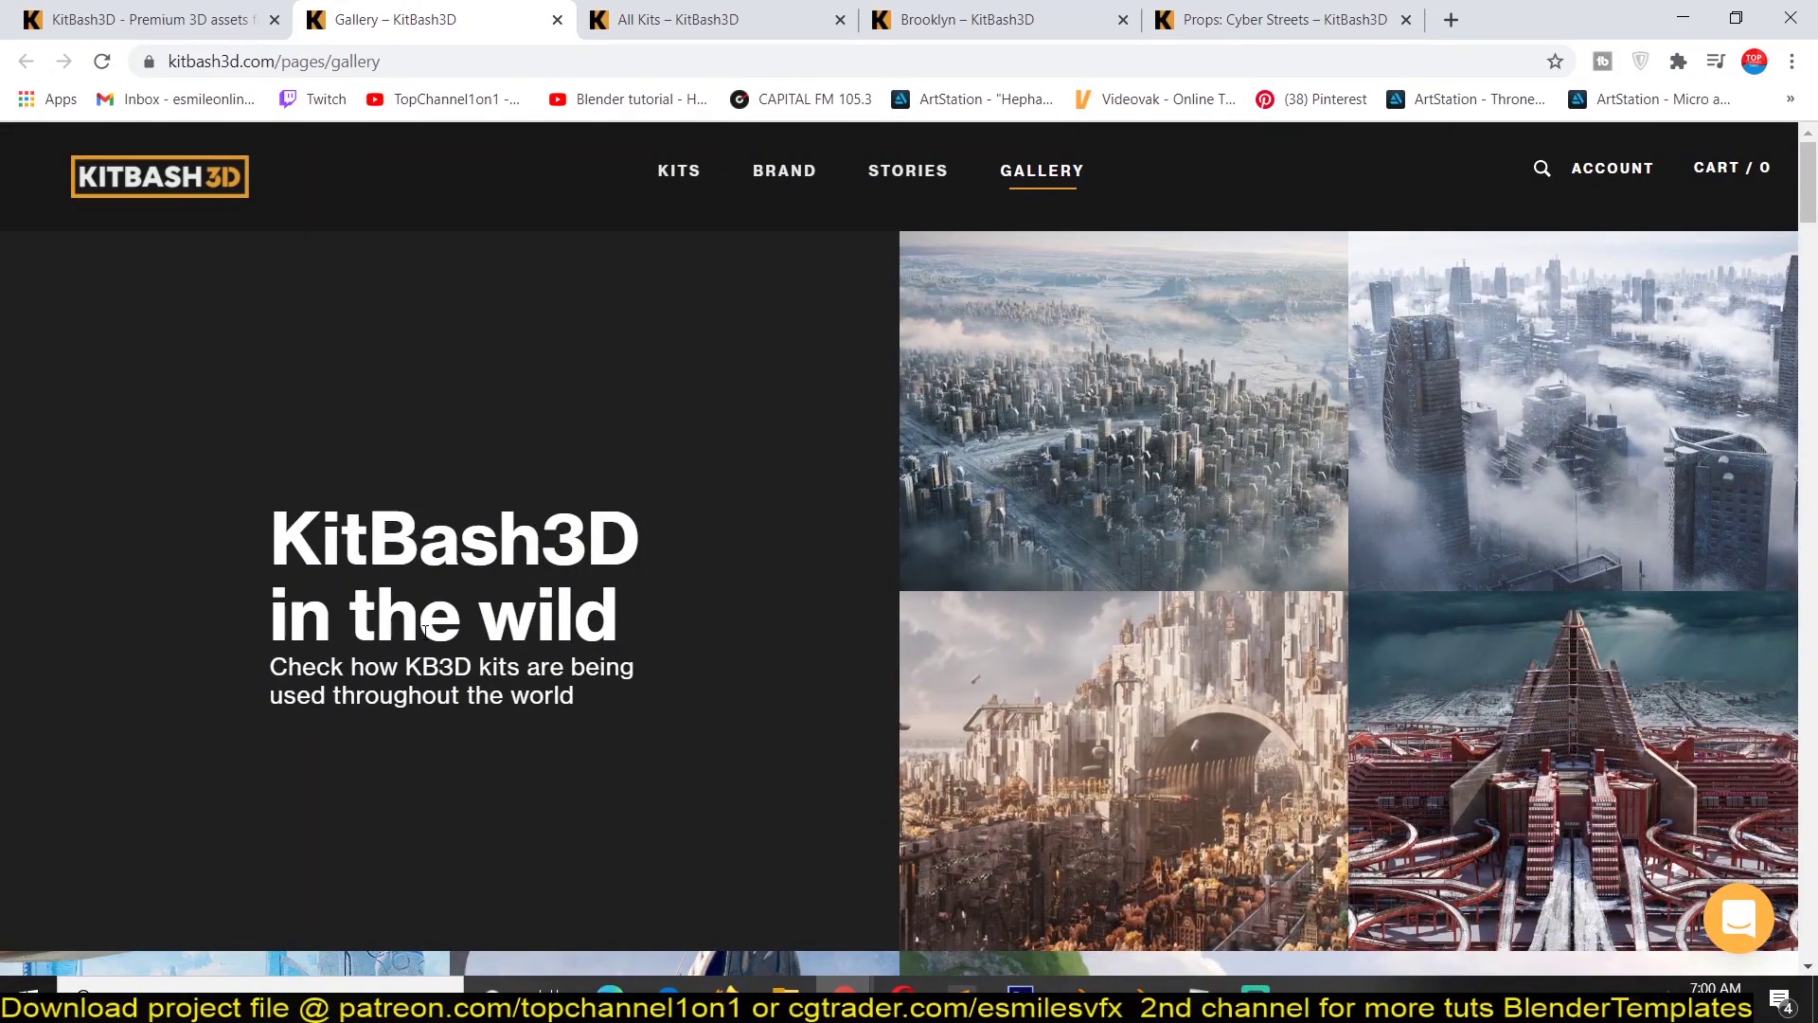
scroll(425, 629, "down", 10)
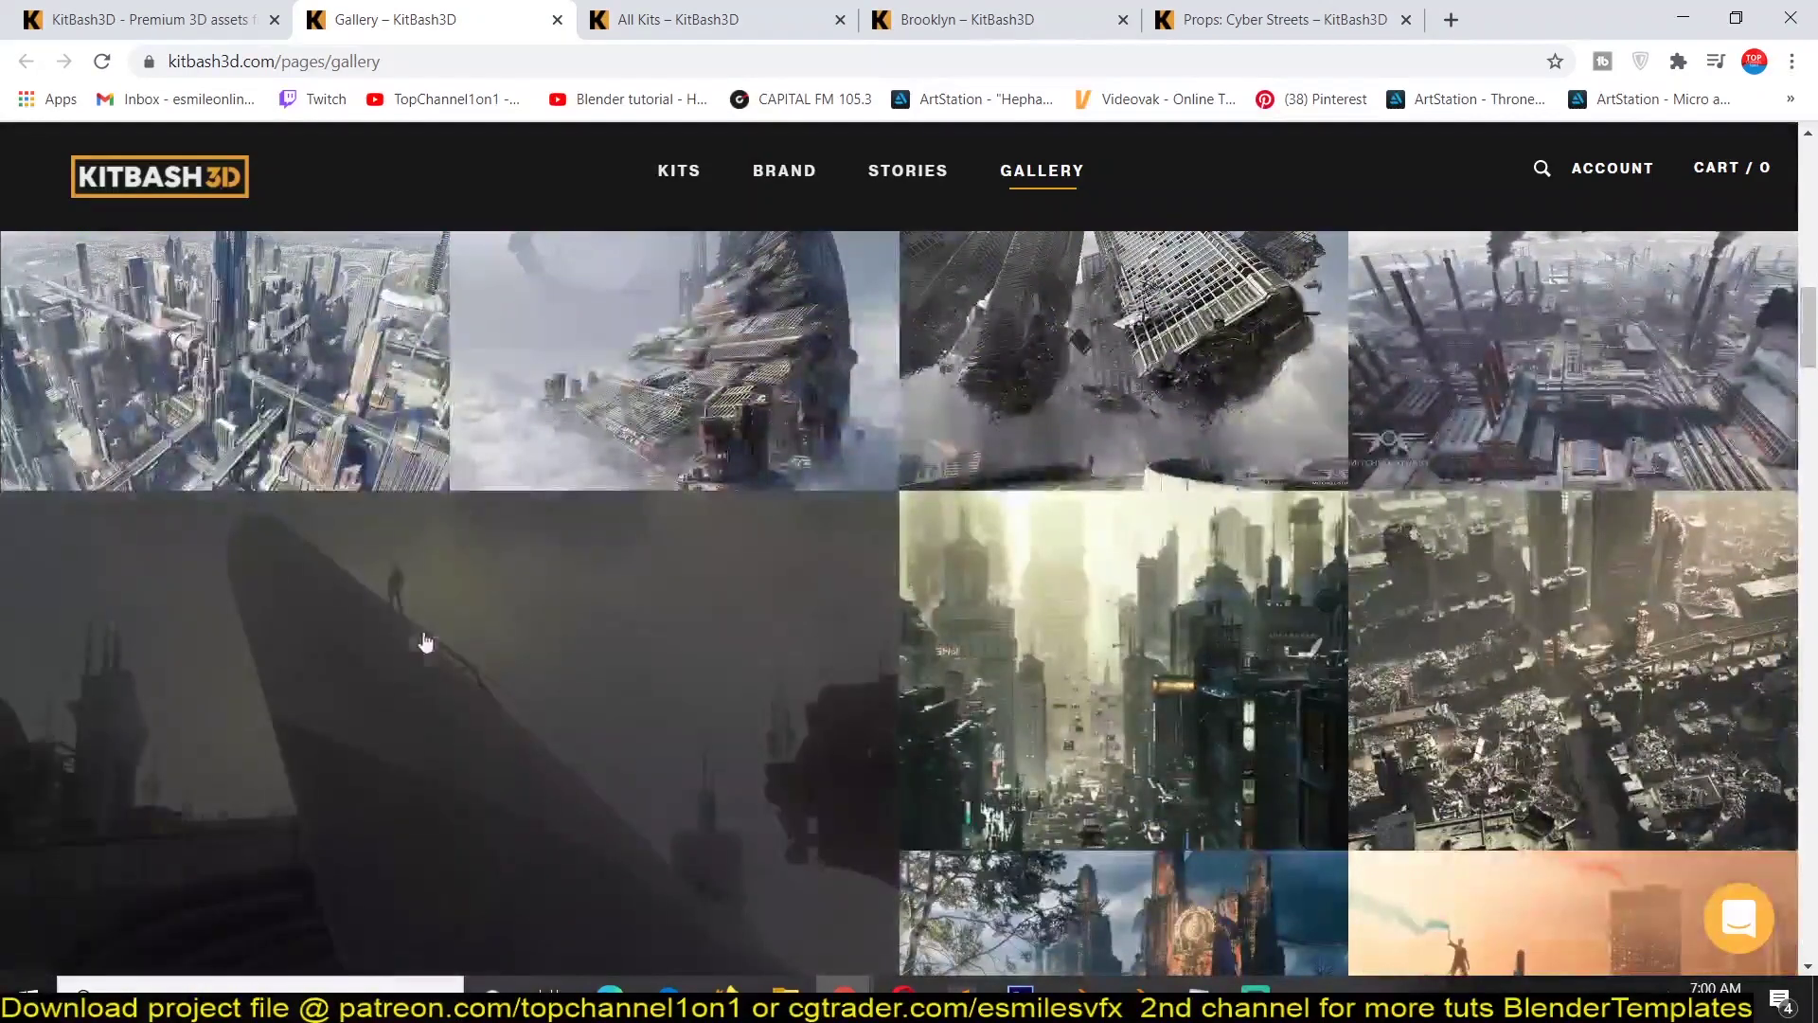
scroll(408, 767, "up", 3)
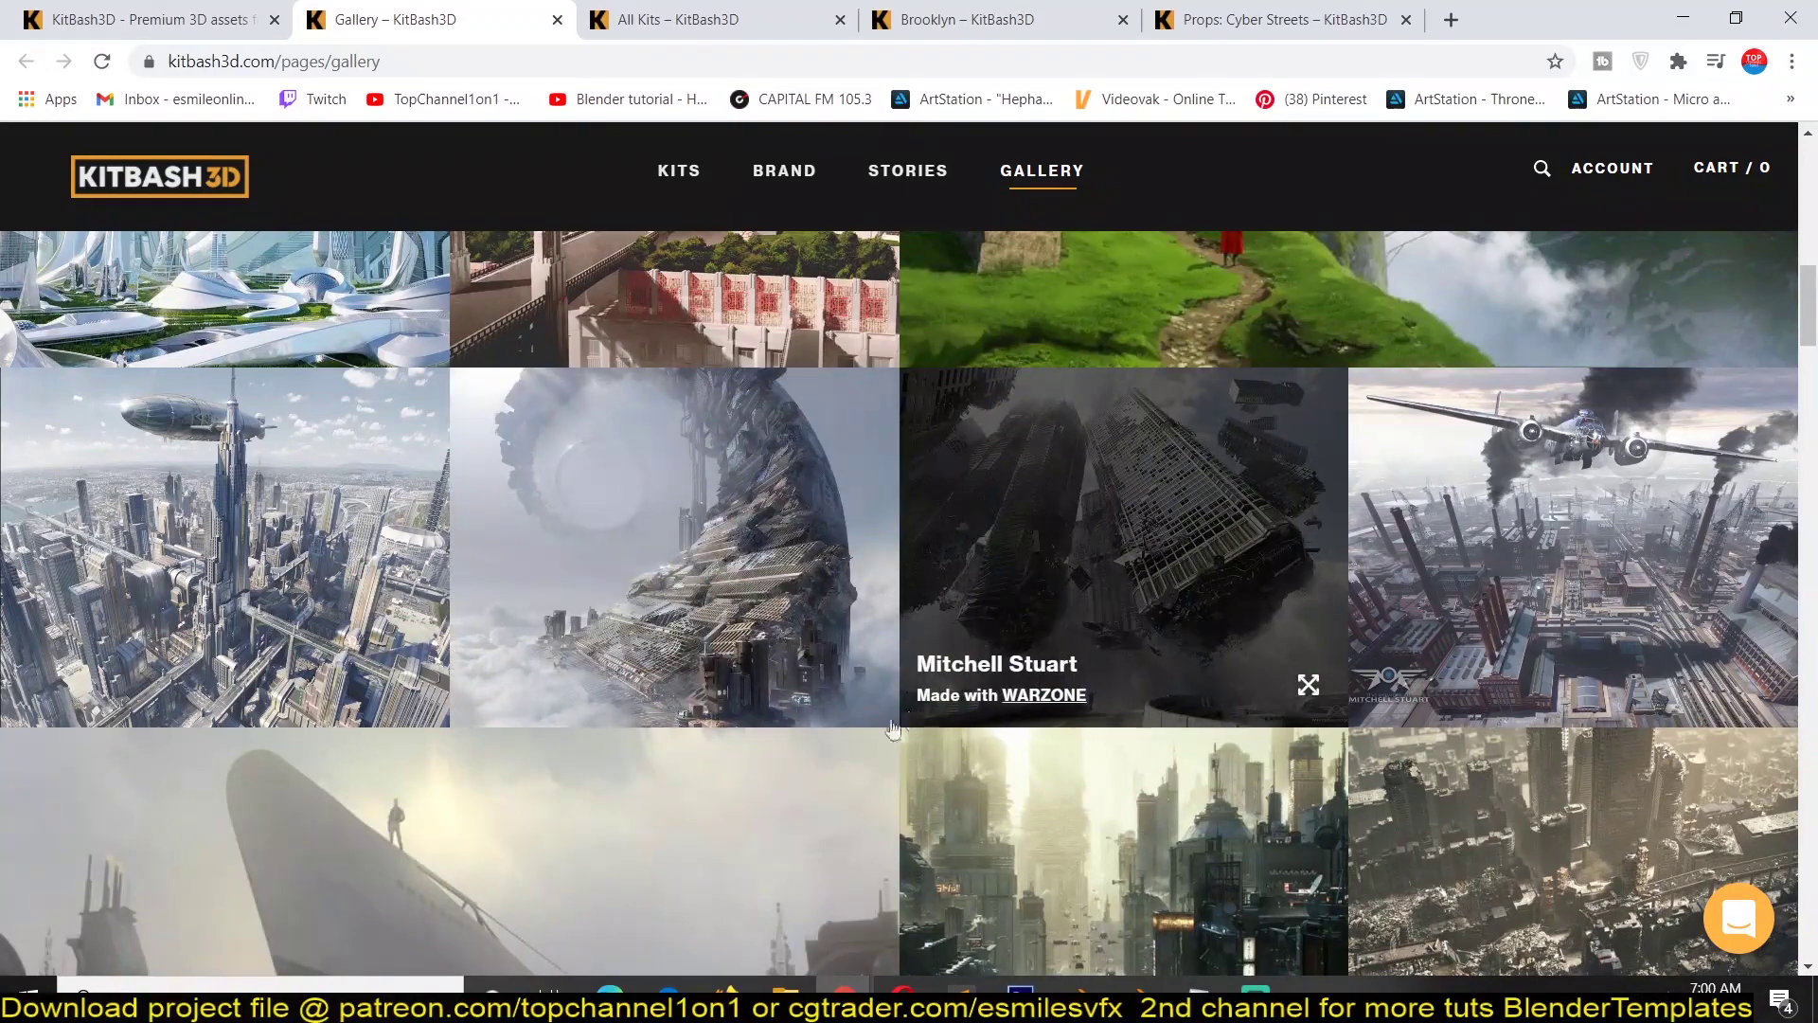
scroll(892, 728, "down", 5)
scroll(878, 734, "down", 15)
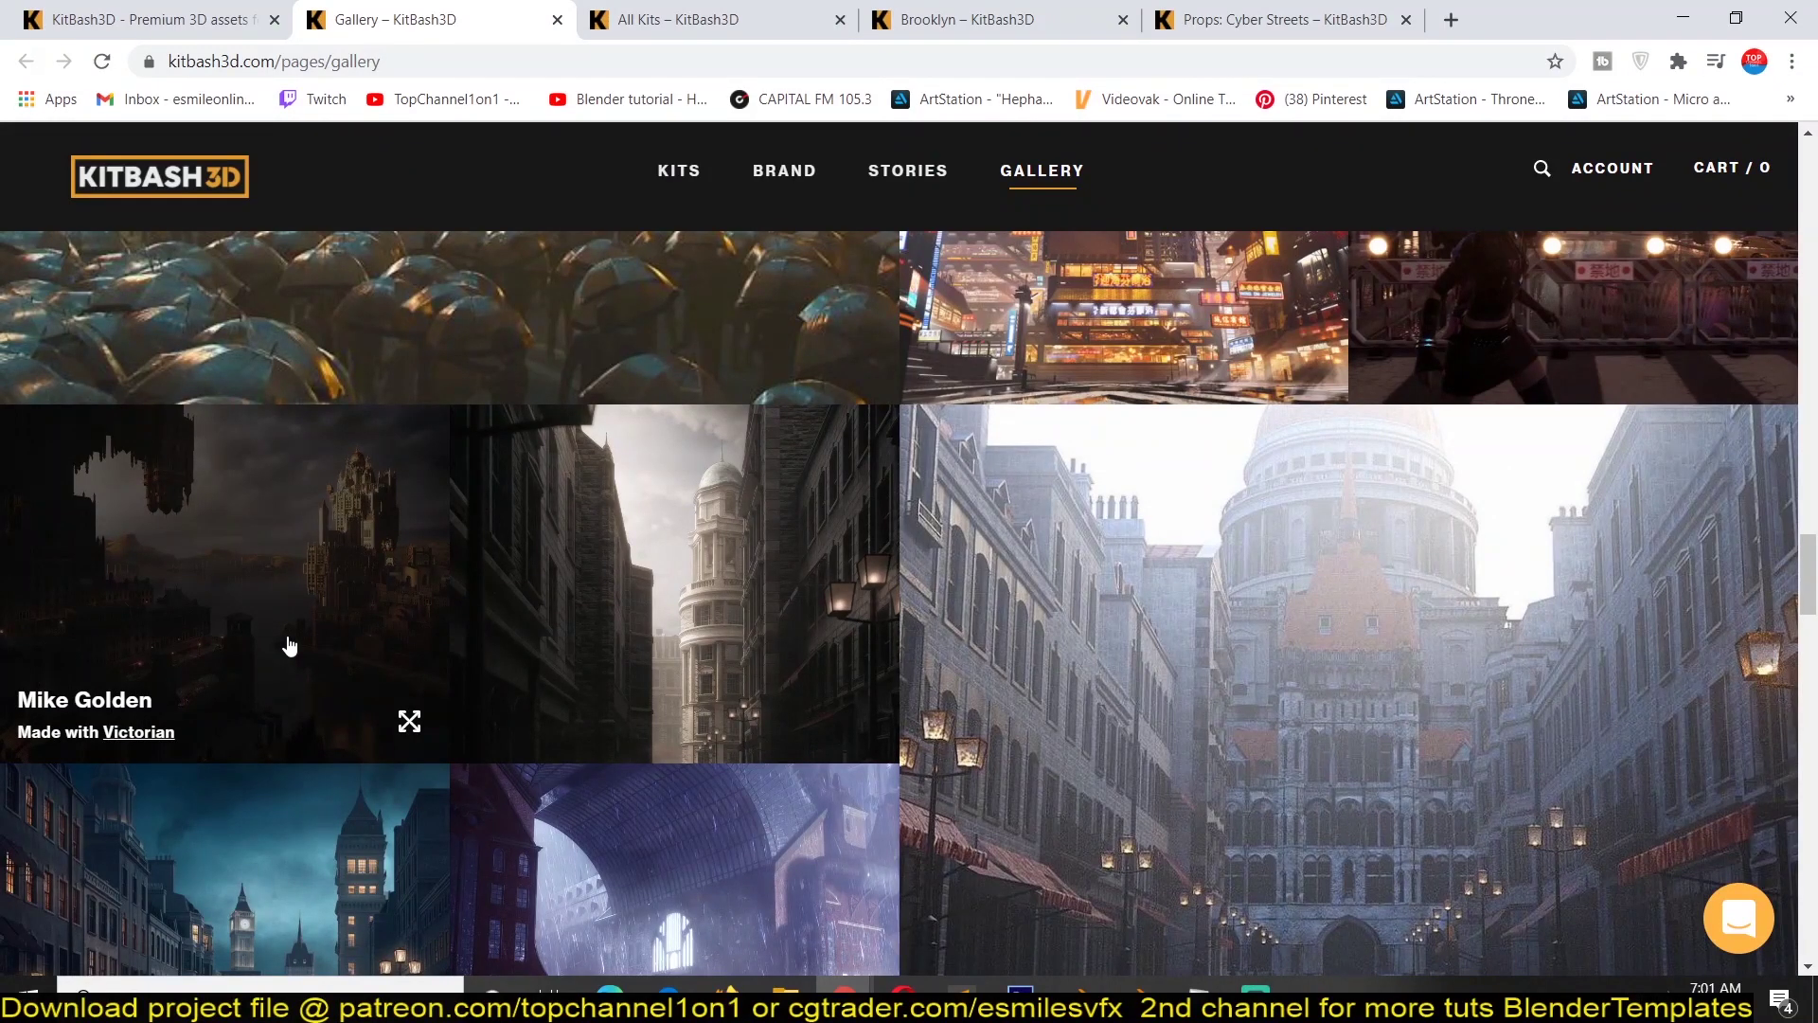
scroll(290, 645, "down", 4)
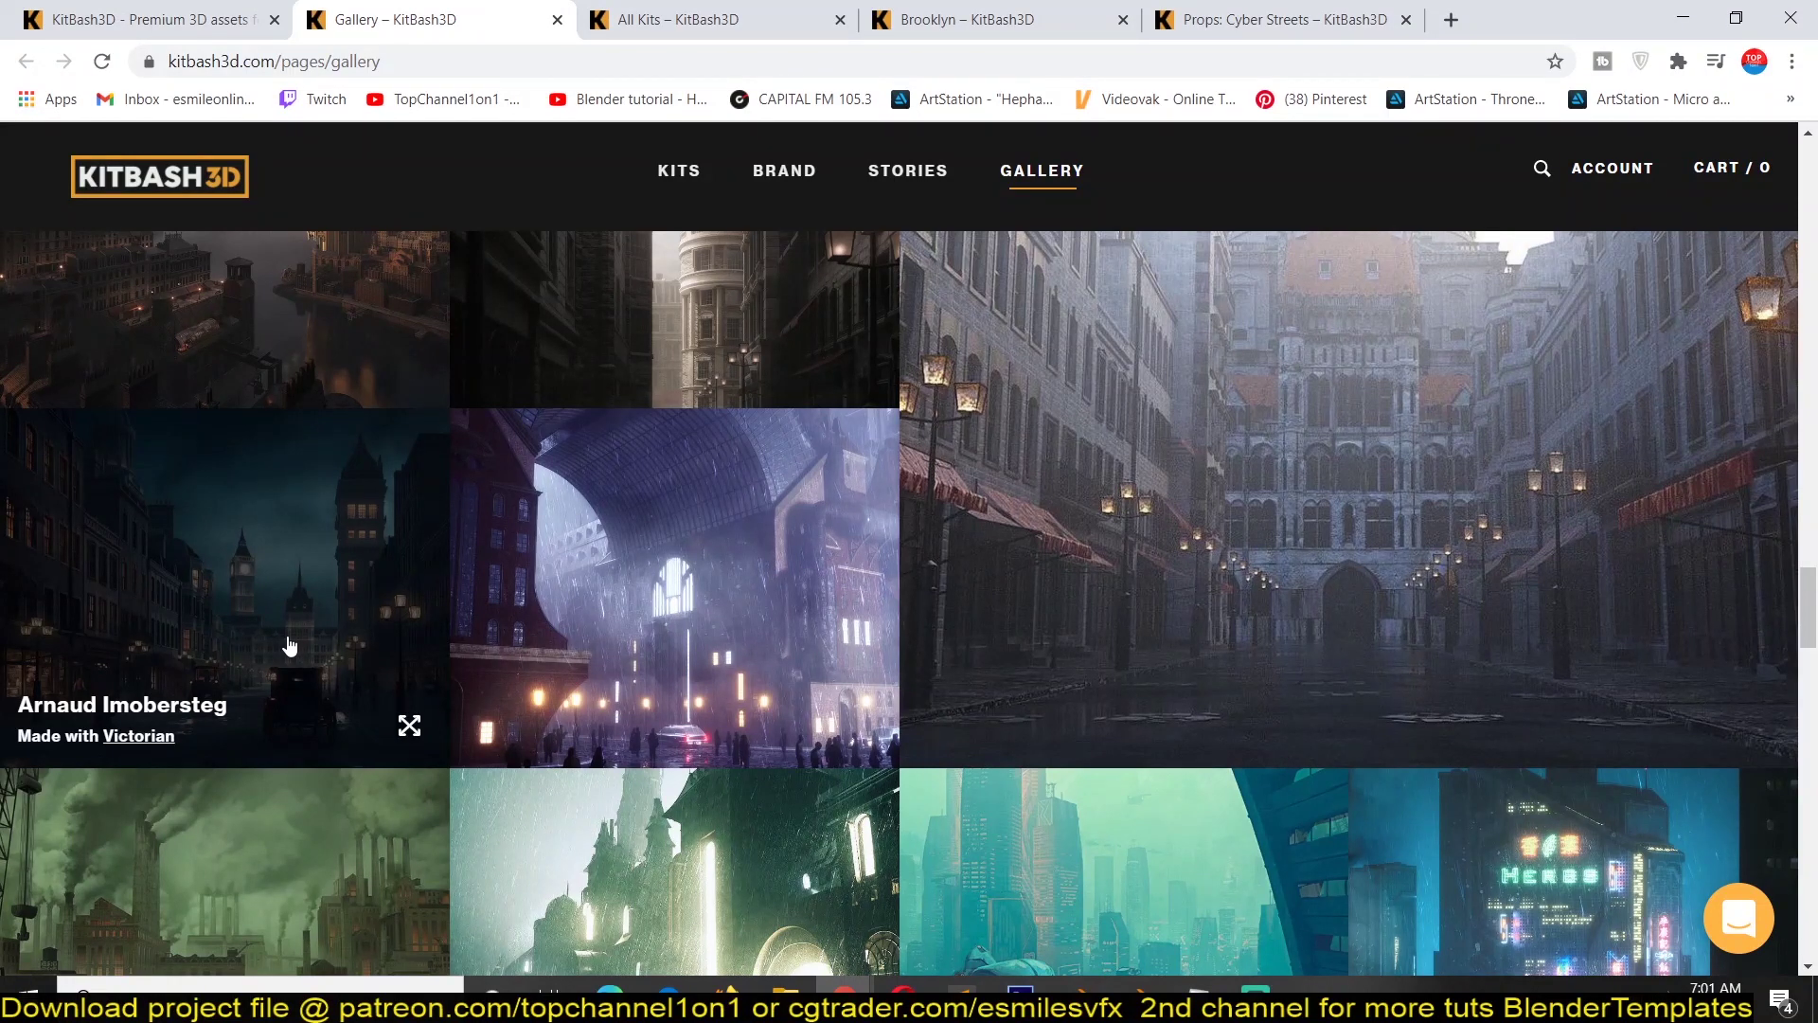
scroll(771, 189, "down", 5)
- View the All Kits collection, and examine the Brooklyn kit's preview images and product details
left_click(729, 19)
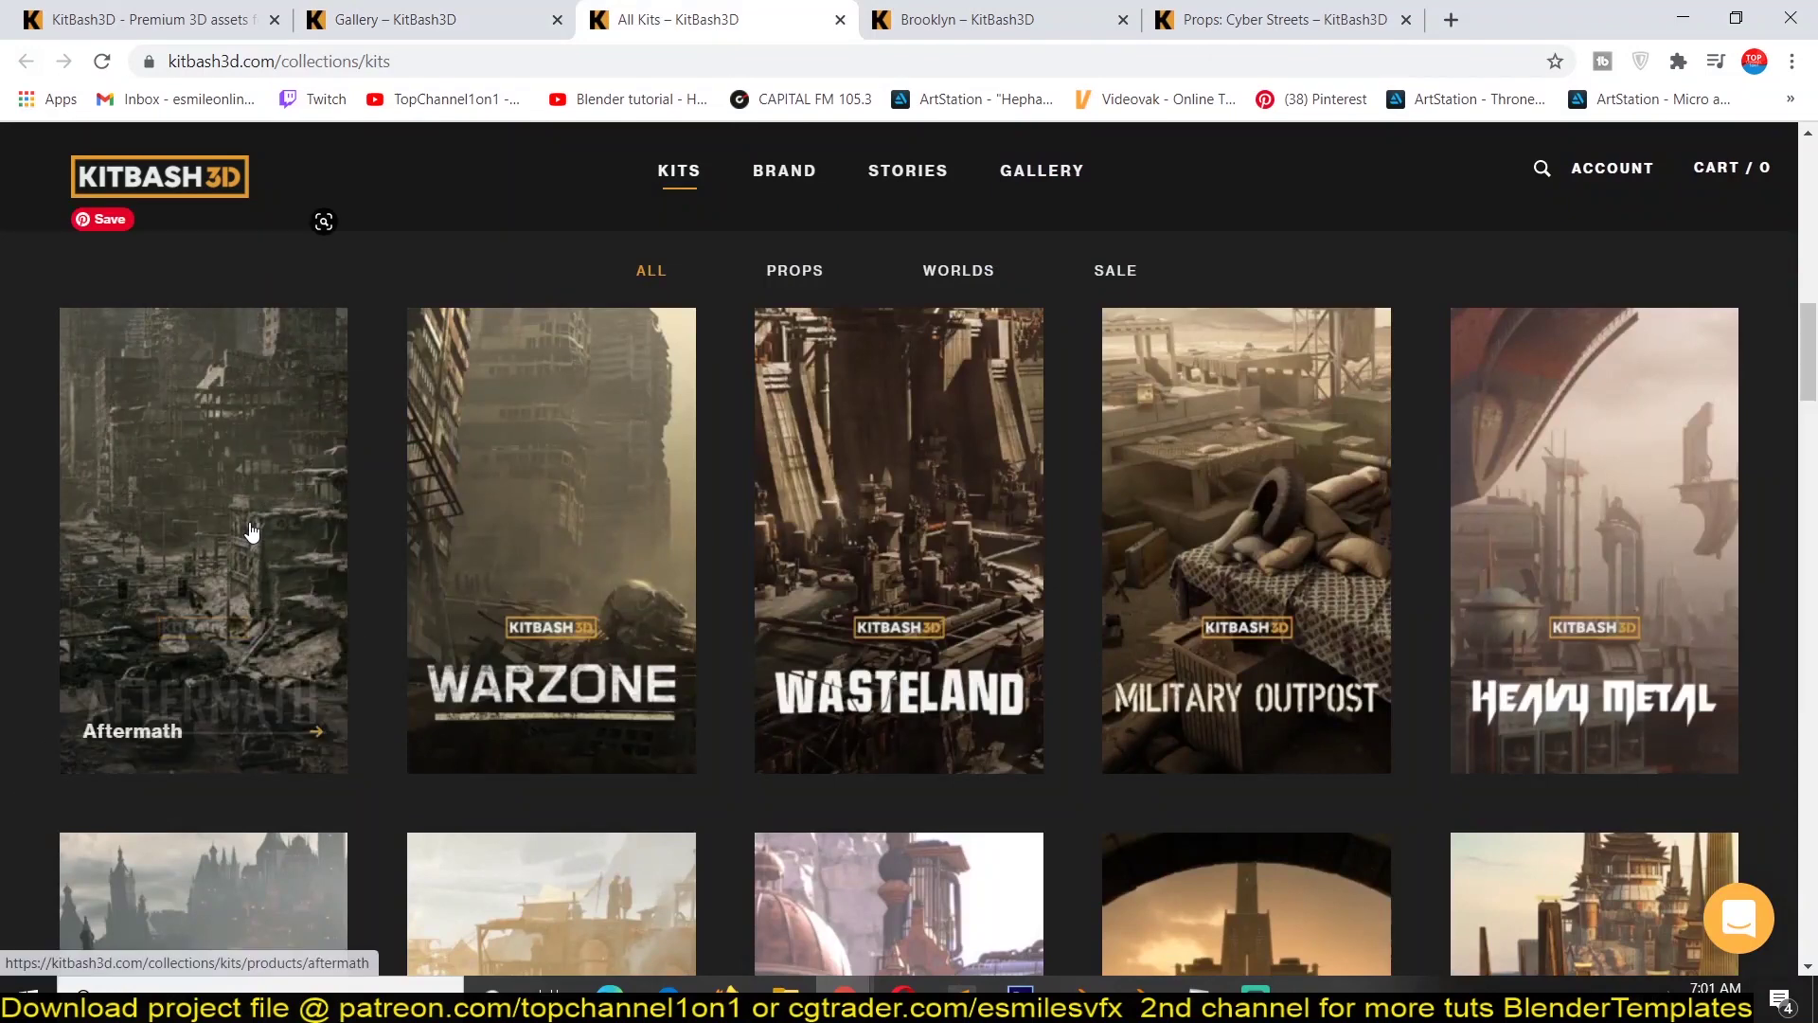
key("ctrl+Tab")
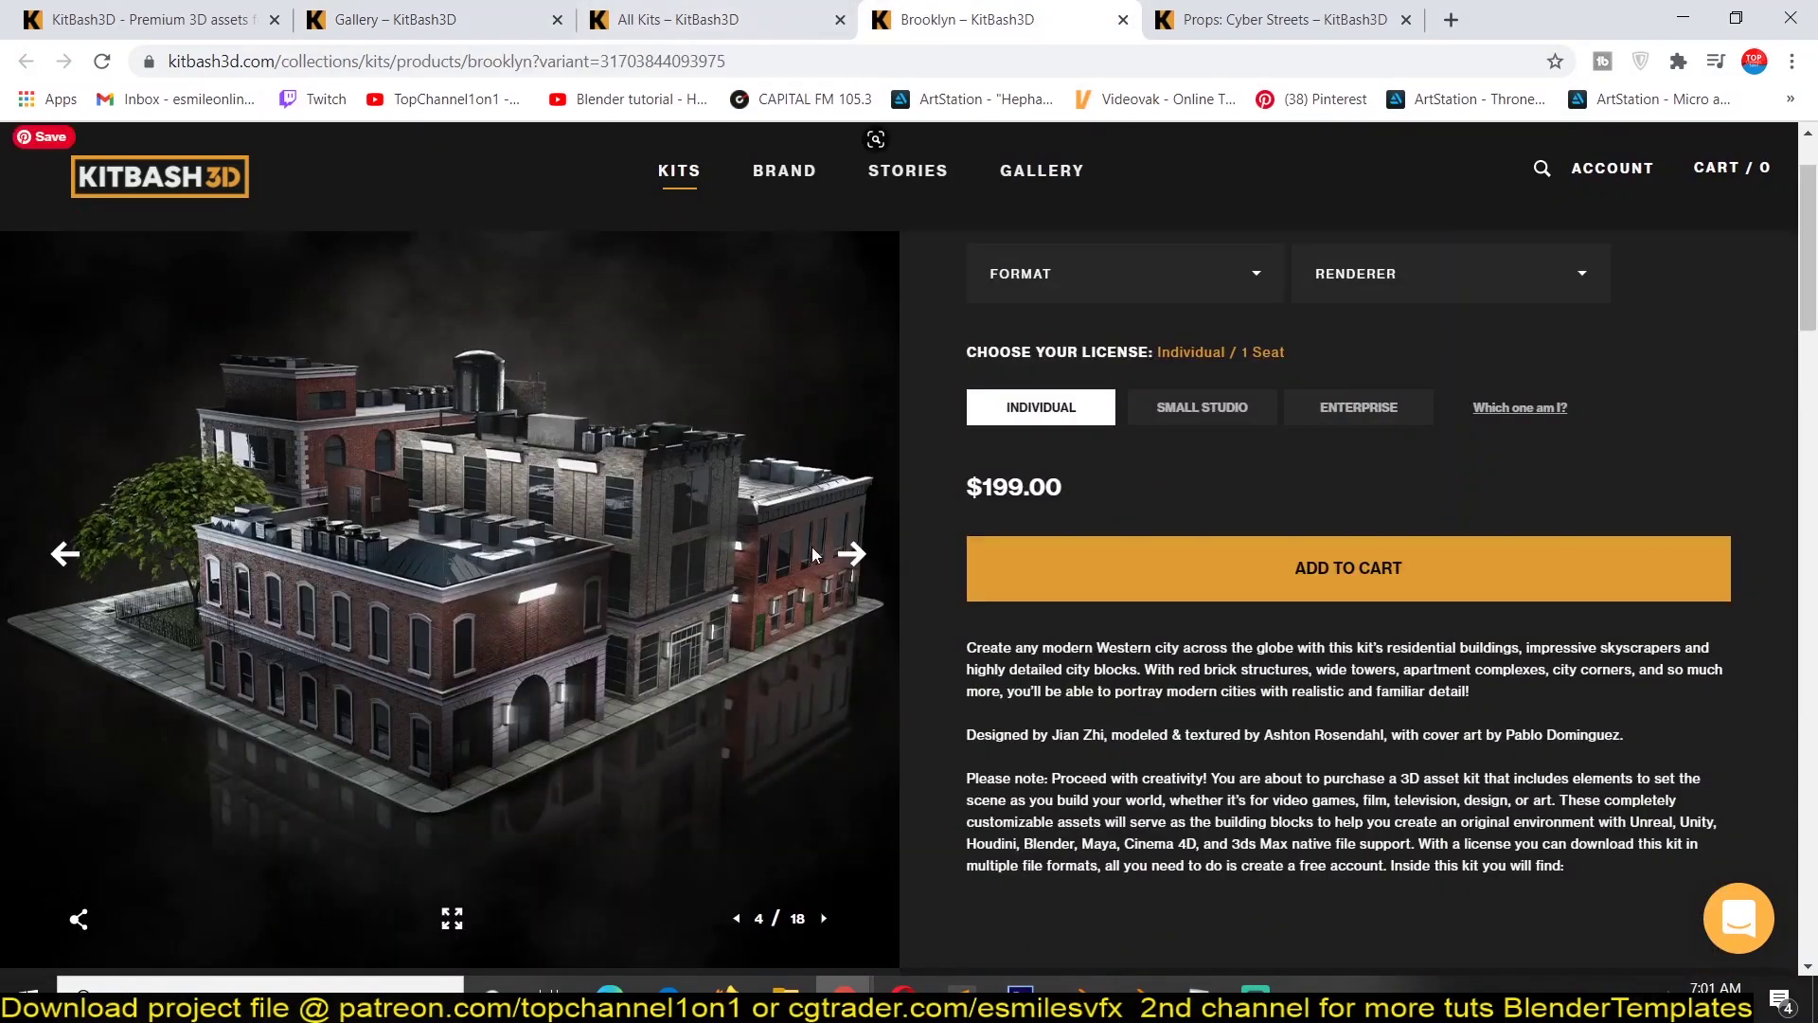
double_click(66, 555)
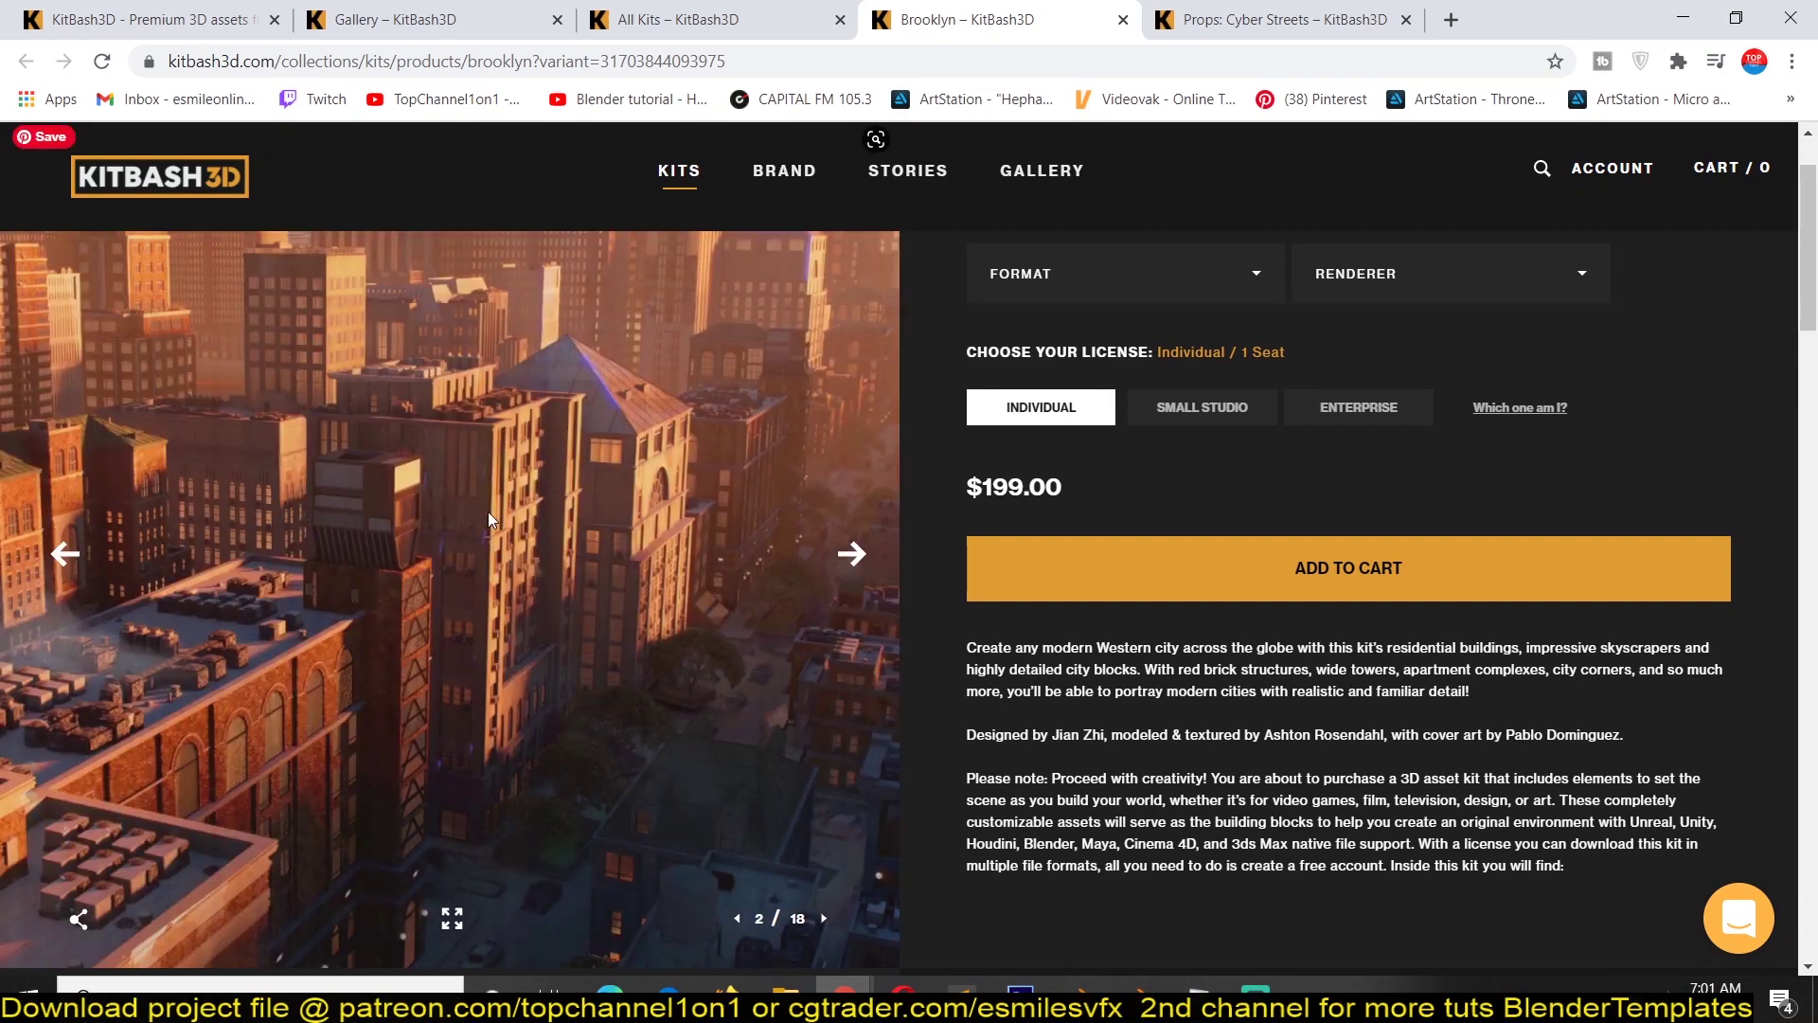
scroll(488, 512, "down", 3)
scroll(422, 479, "up", 4)
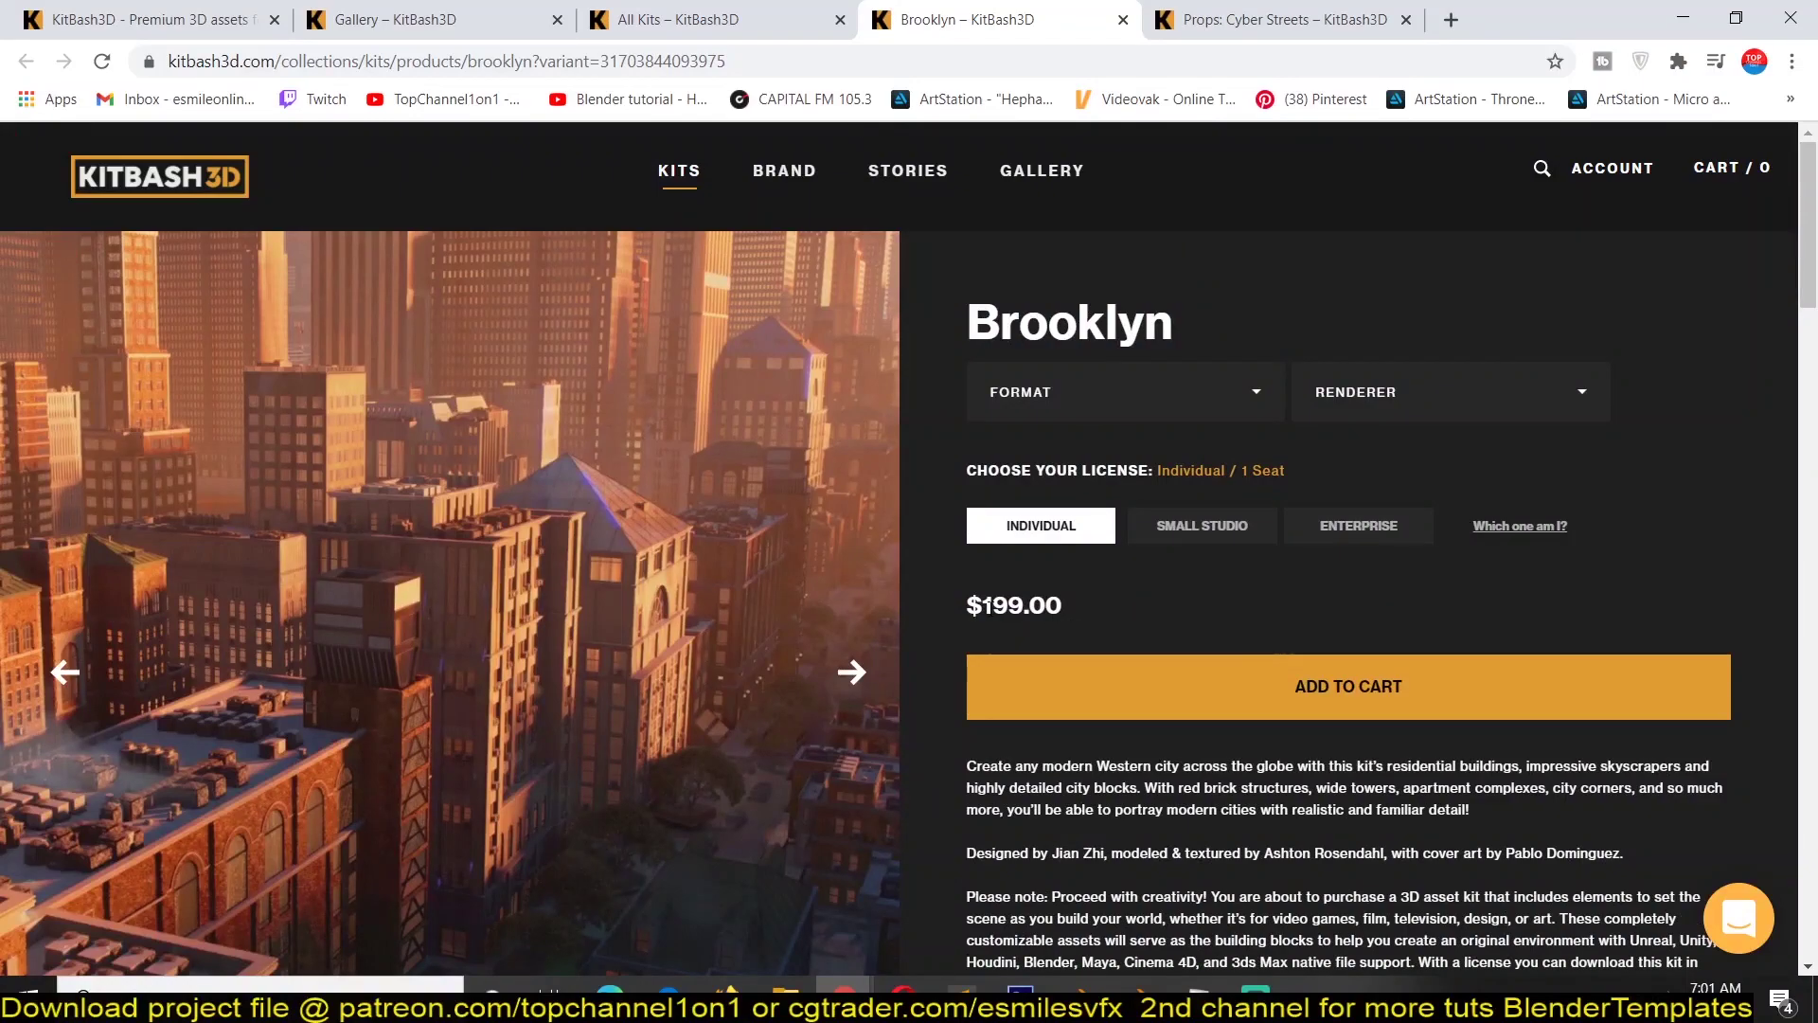
scroll(665, 701, "down", 2)
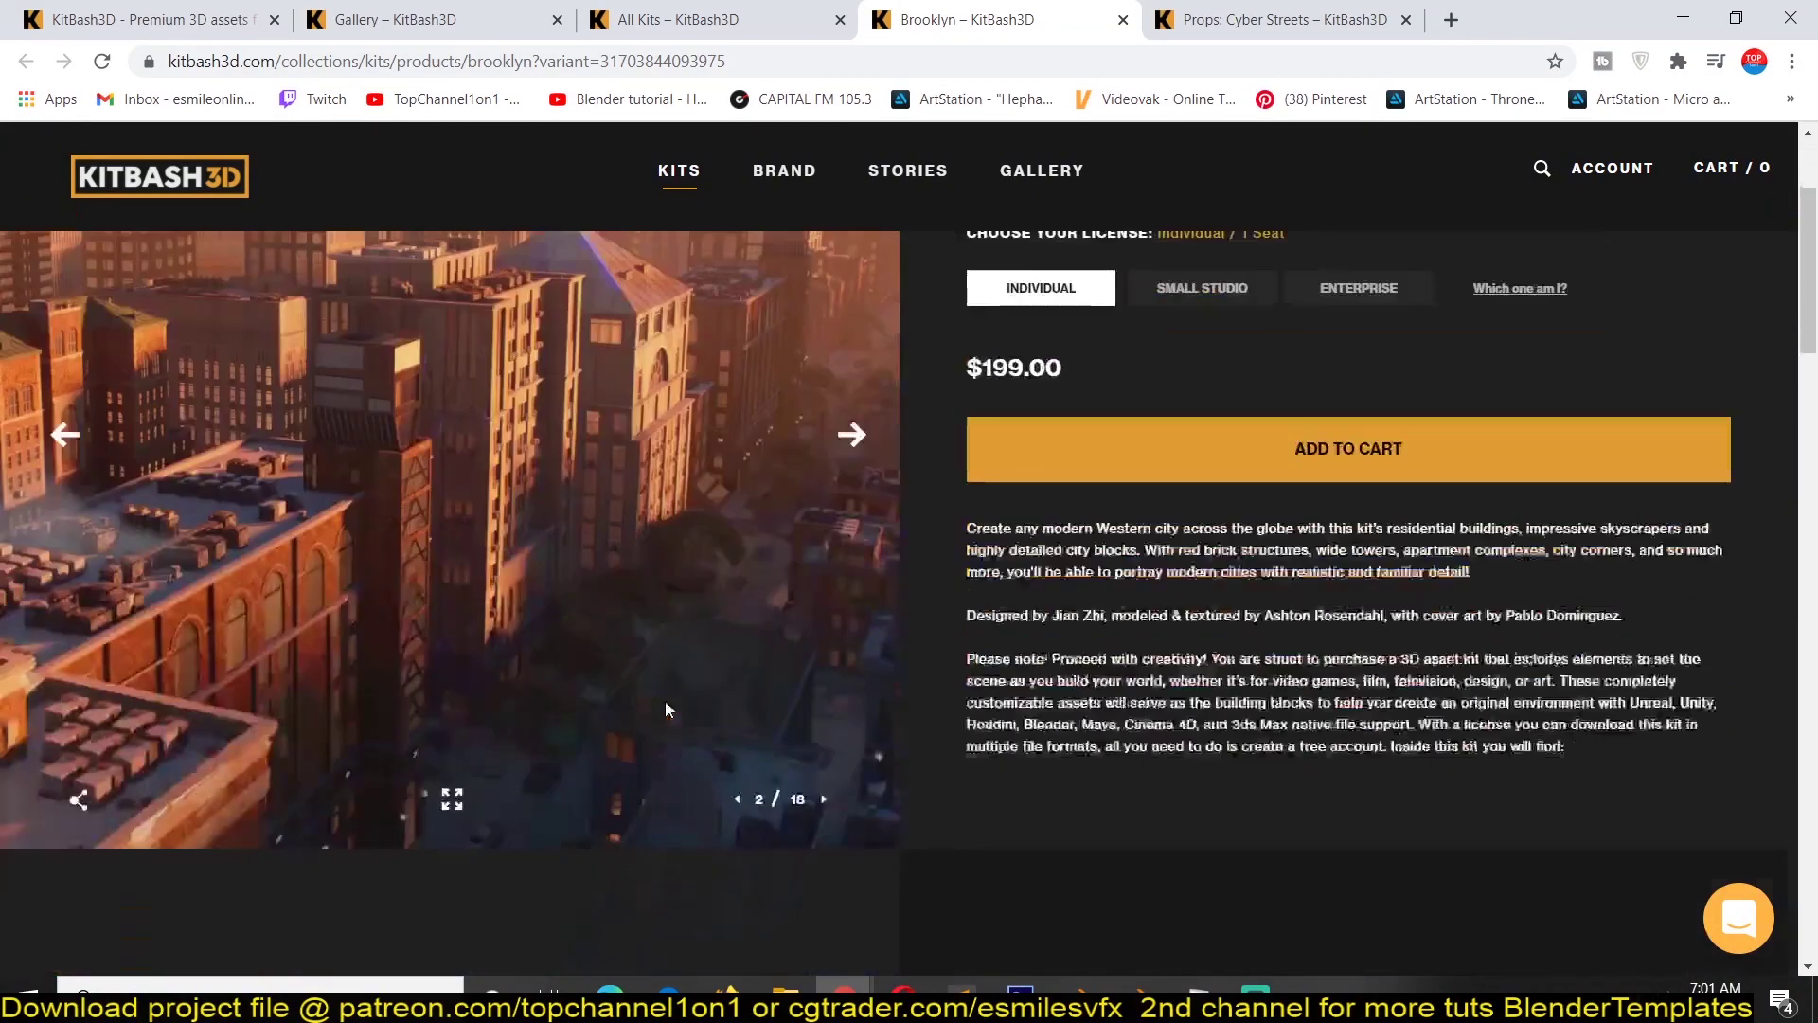
scroll(625, 679, "up", 2)
scroll(885, 677, "down", 1)
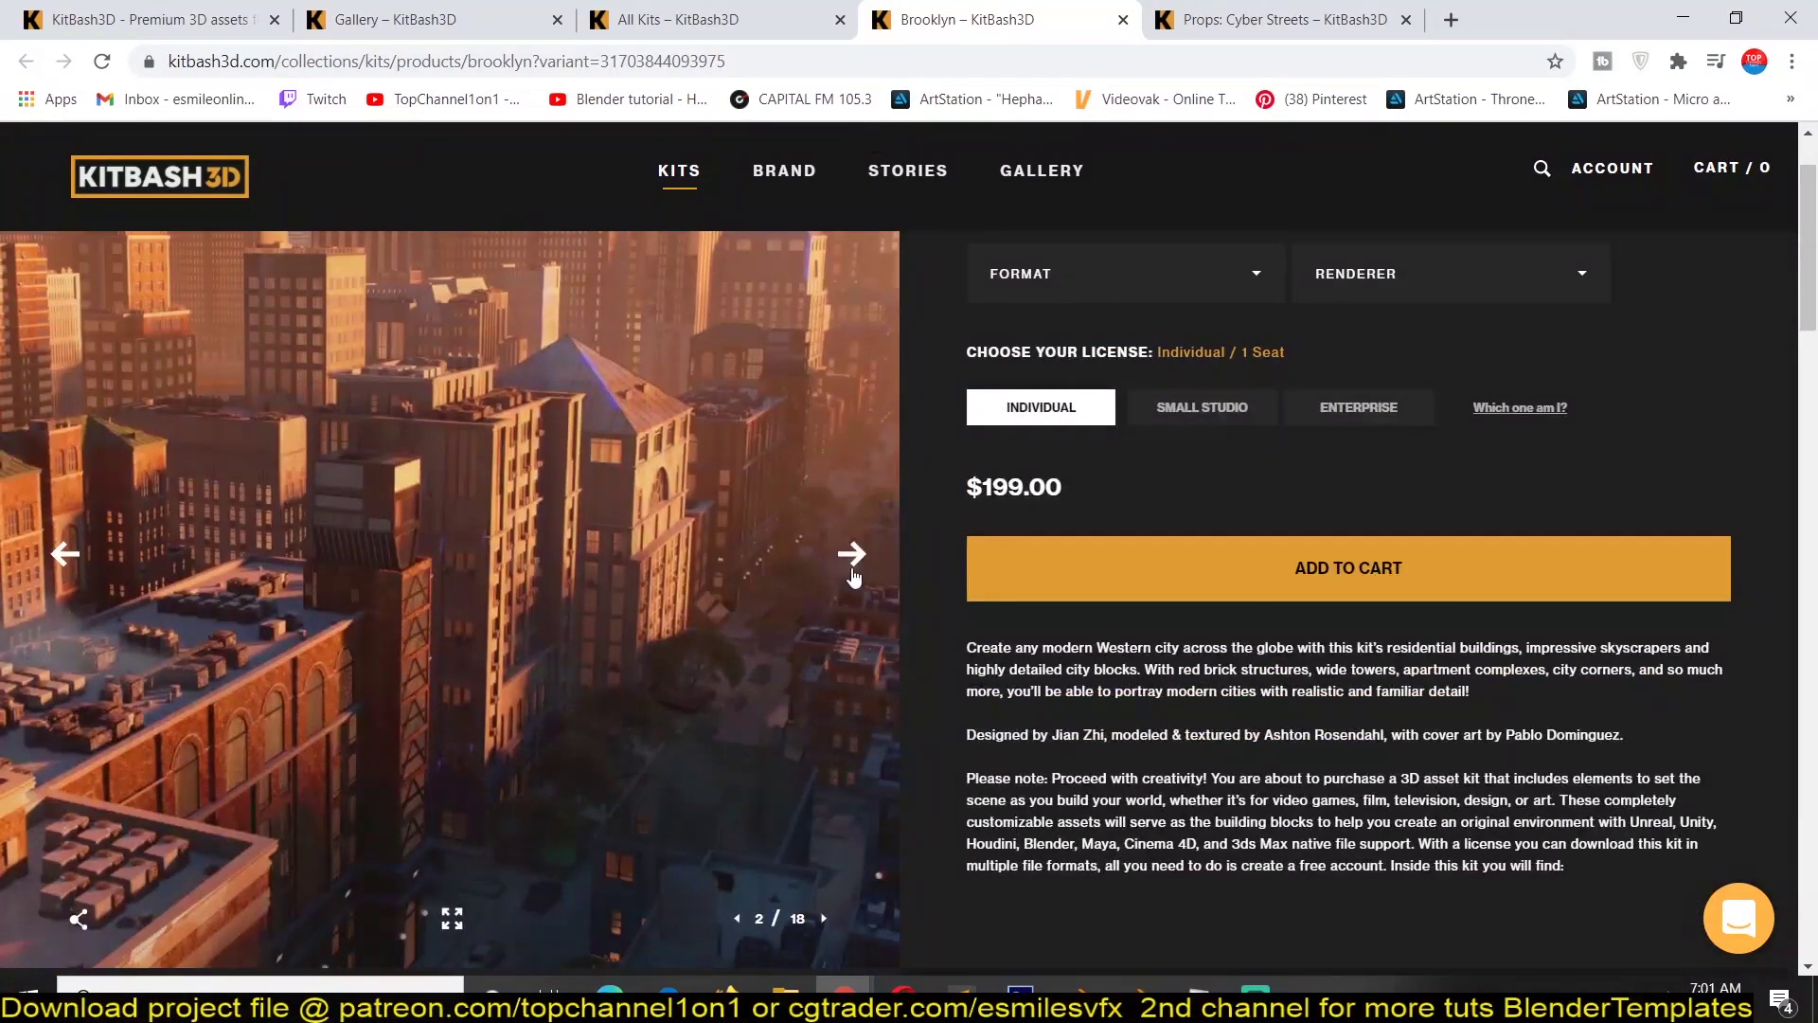
left_click(852, 568)
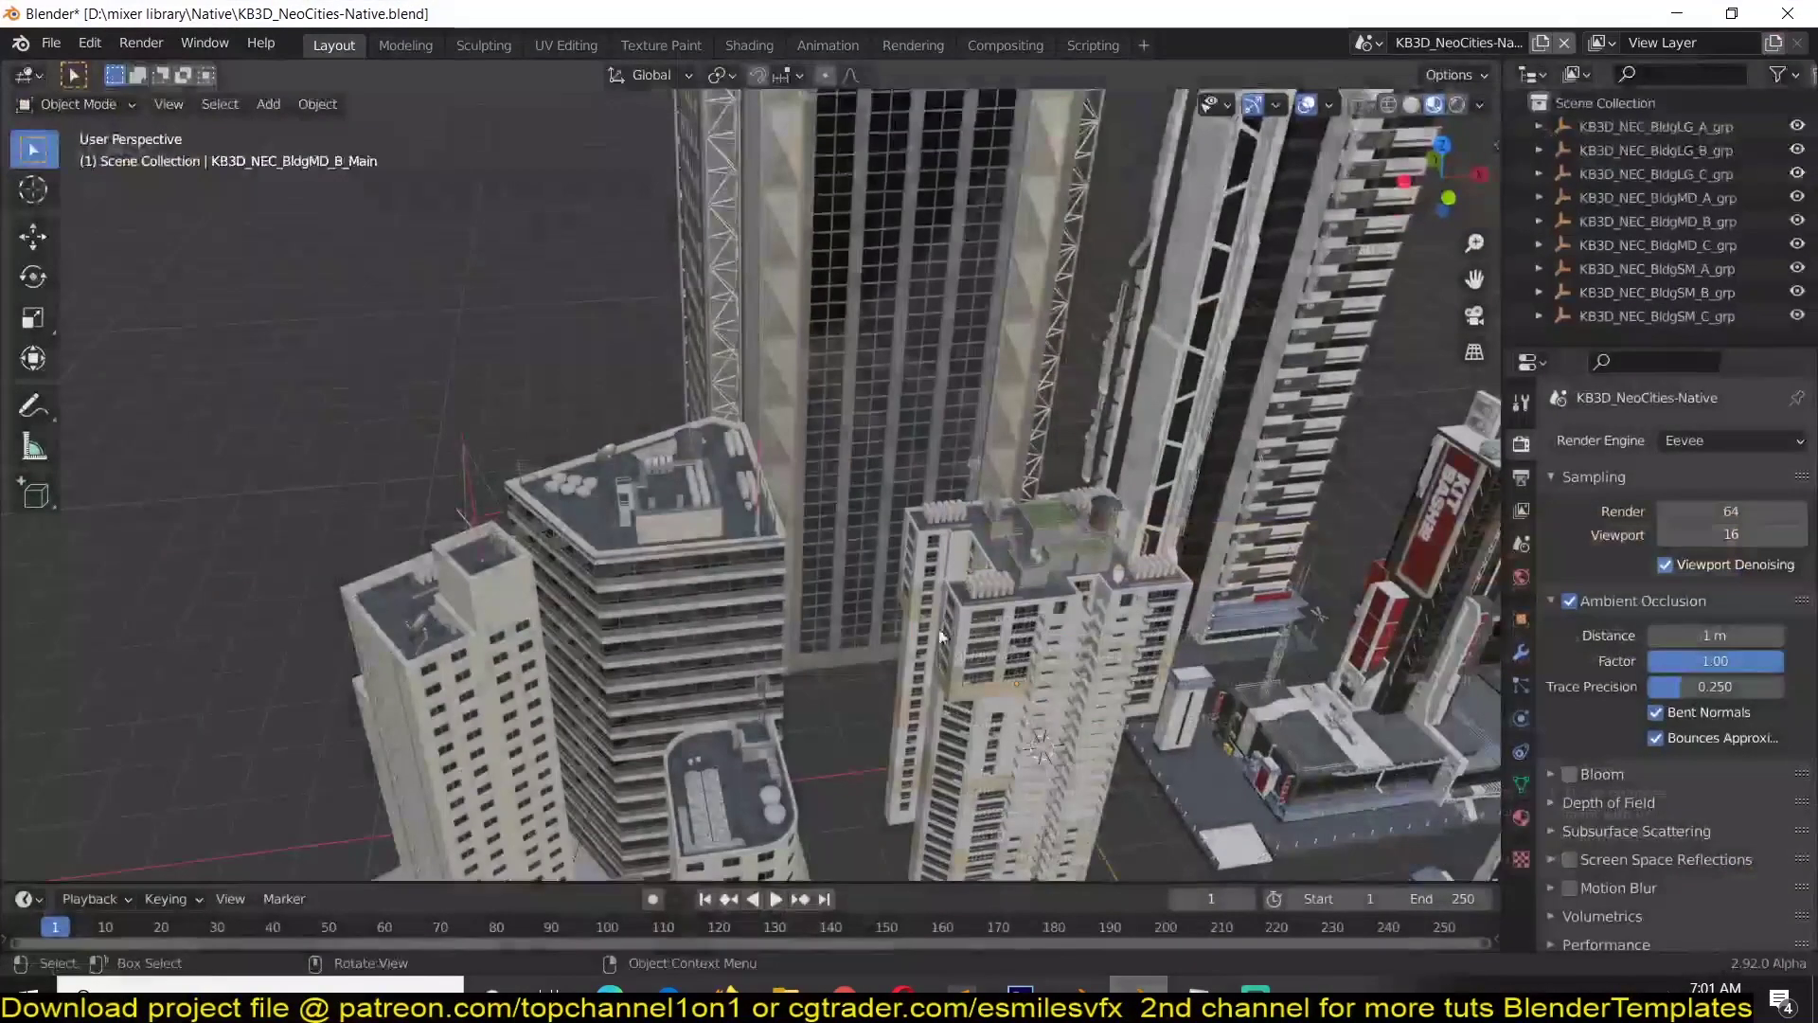
- Examine the rooftops, facades and fire escapes of the NeoCities buildings up close in Blender
scroll(544, 408, "down", 4)
scroll(758, 557, "up", 3)
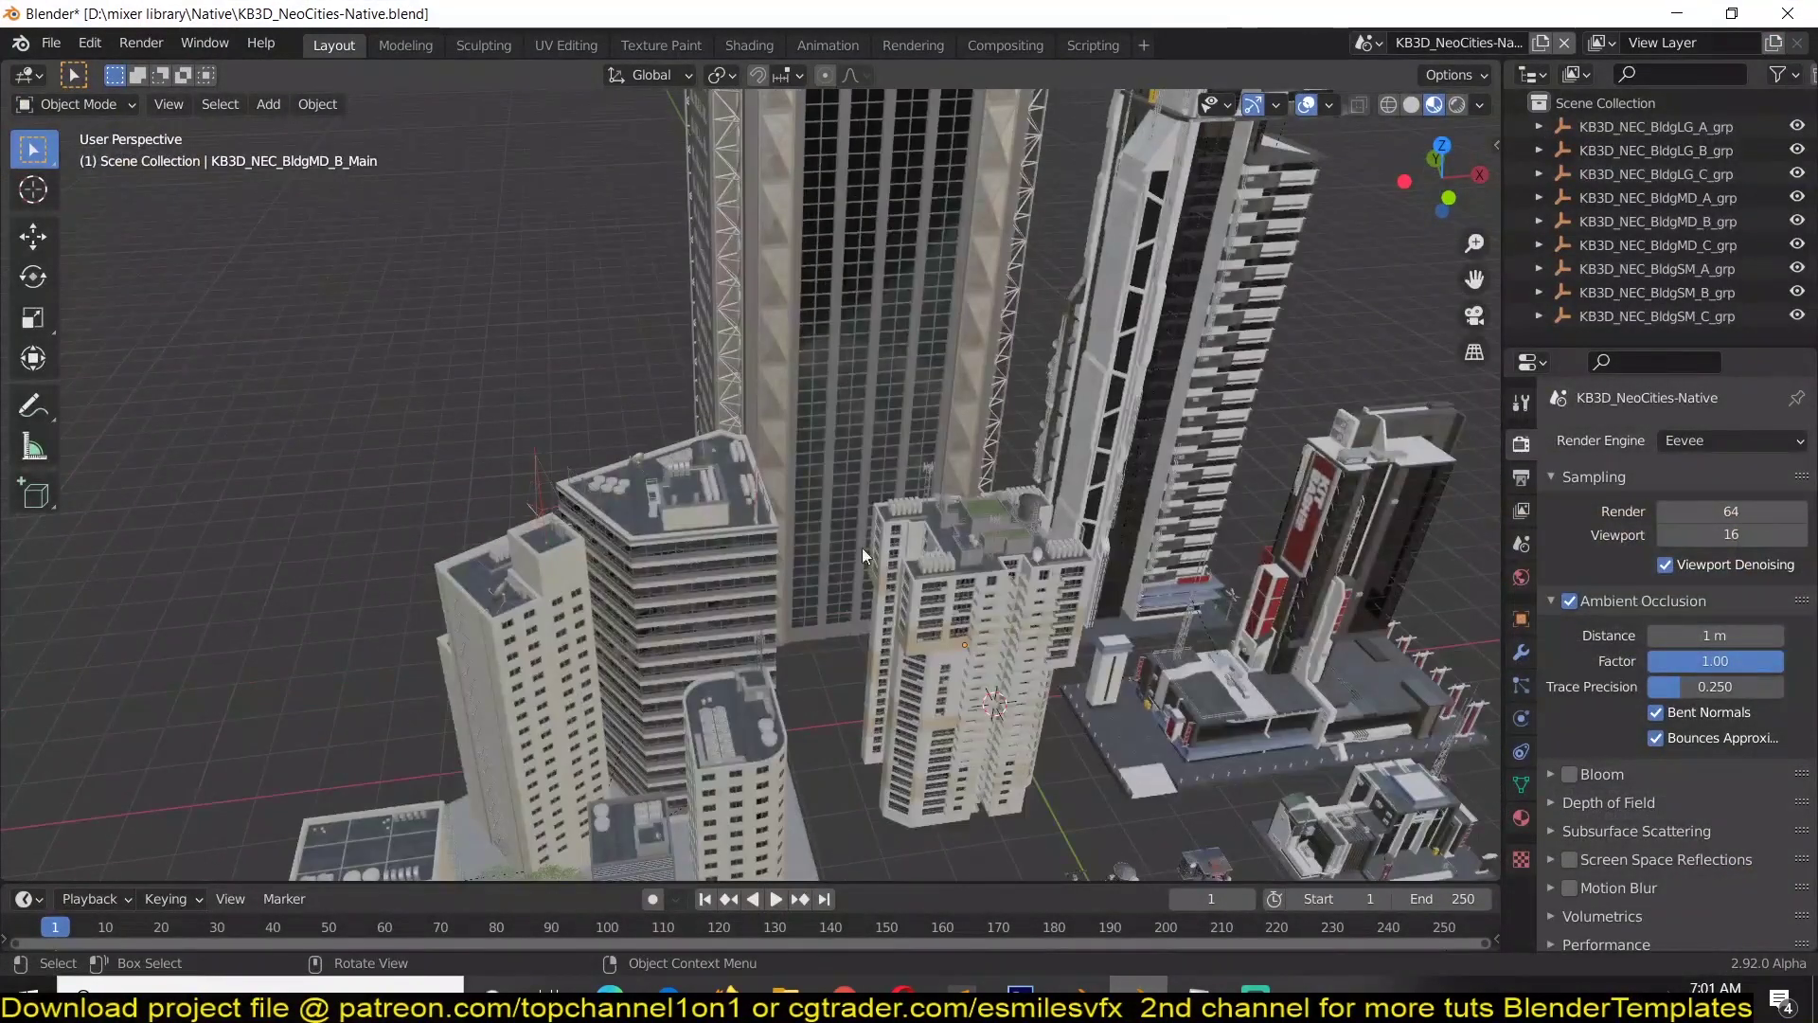
middle_click_drag(862, 546, 1081, 519)
scroll(1083, 519, "up", 5)
scroll(1039, 533, "up", 8)
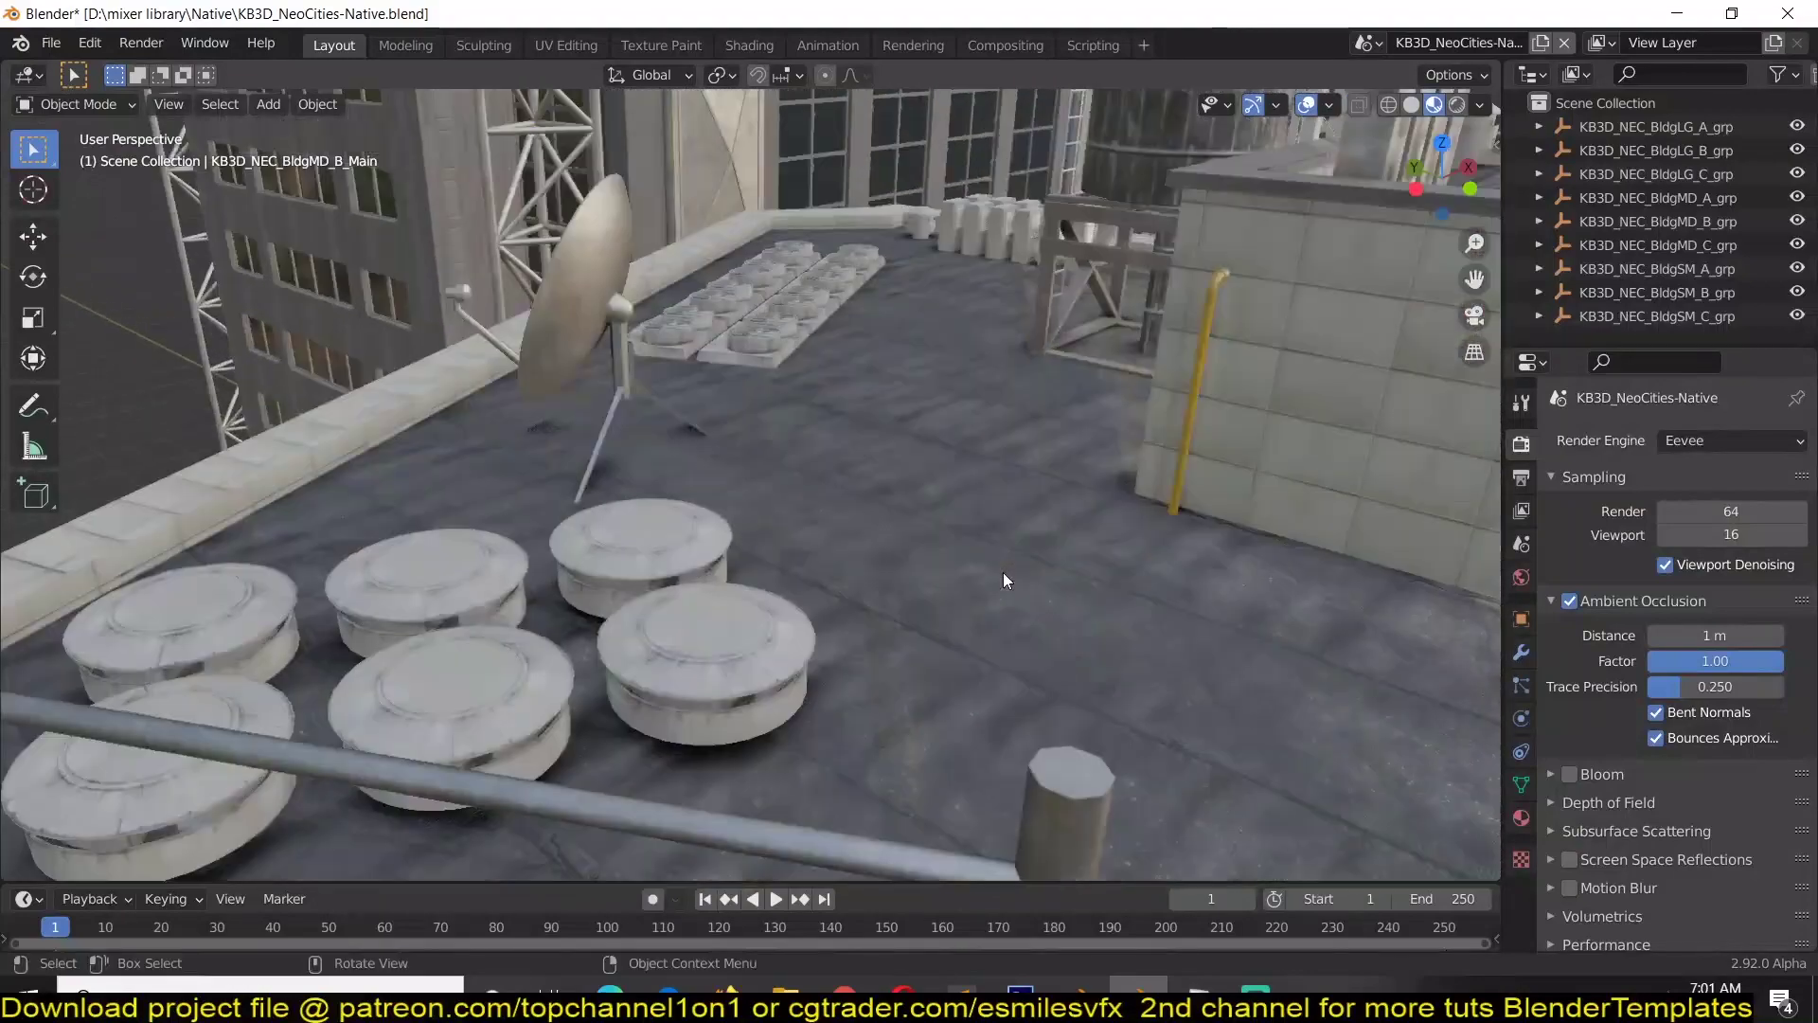
middle_click_drag(1003, 572, 976, 570)
scroll(953, 560, "down", 5)
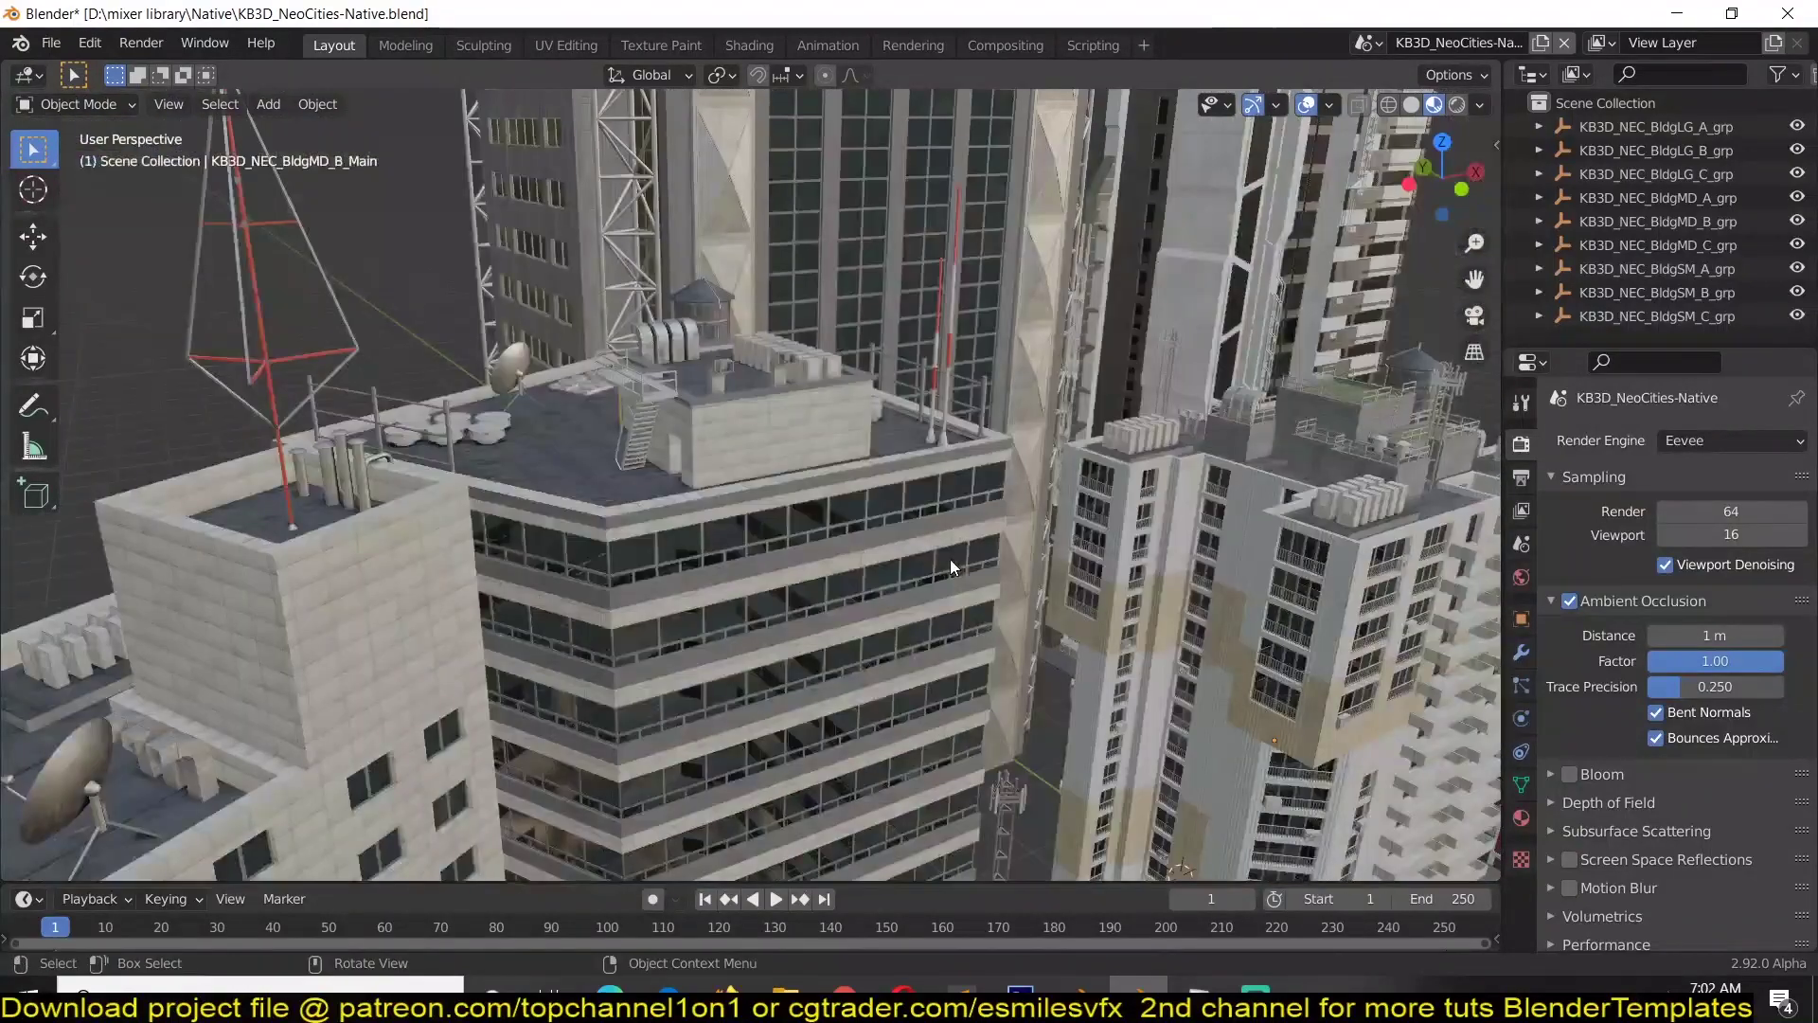
middle_click_drag(952, 560, 1070, 280)
scroll(990, 627, "up", 4)
scroll(1001, 547, "down", 6)
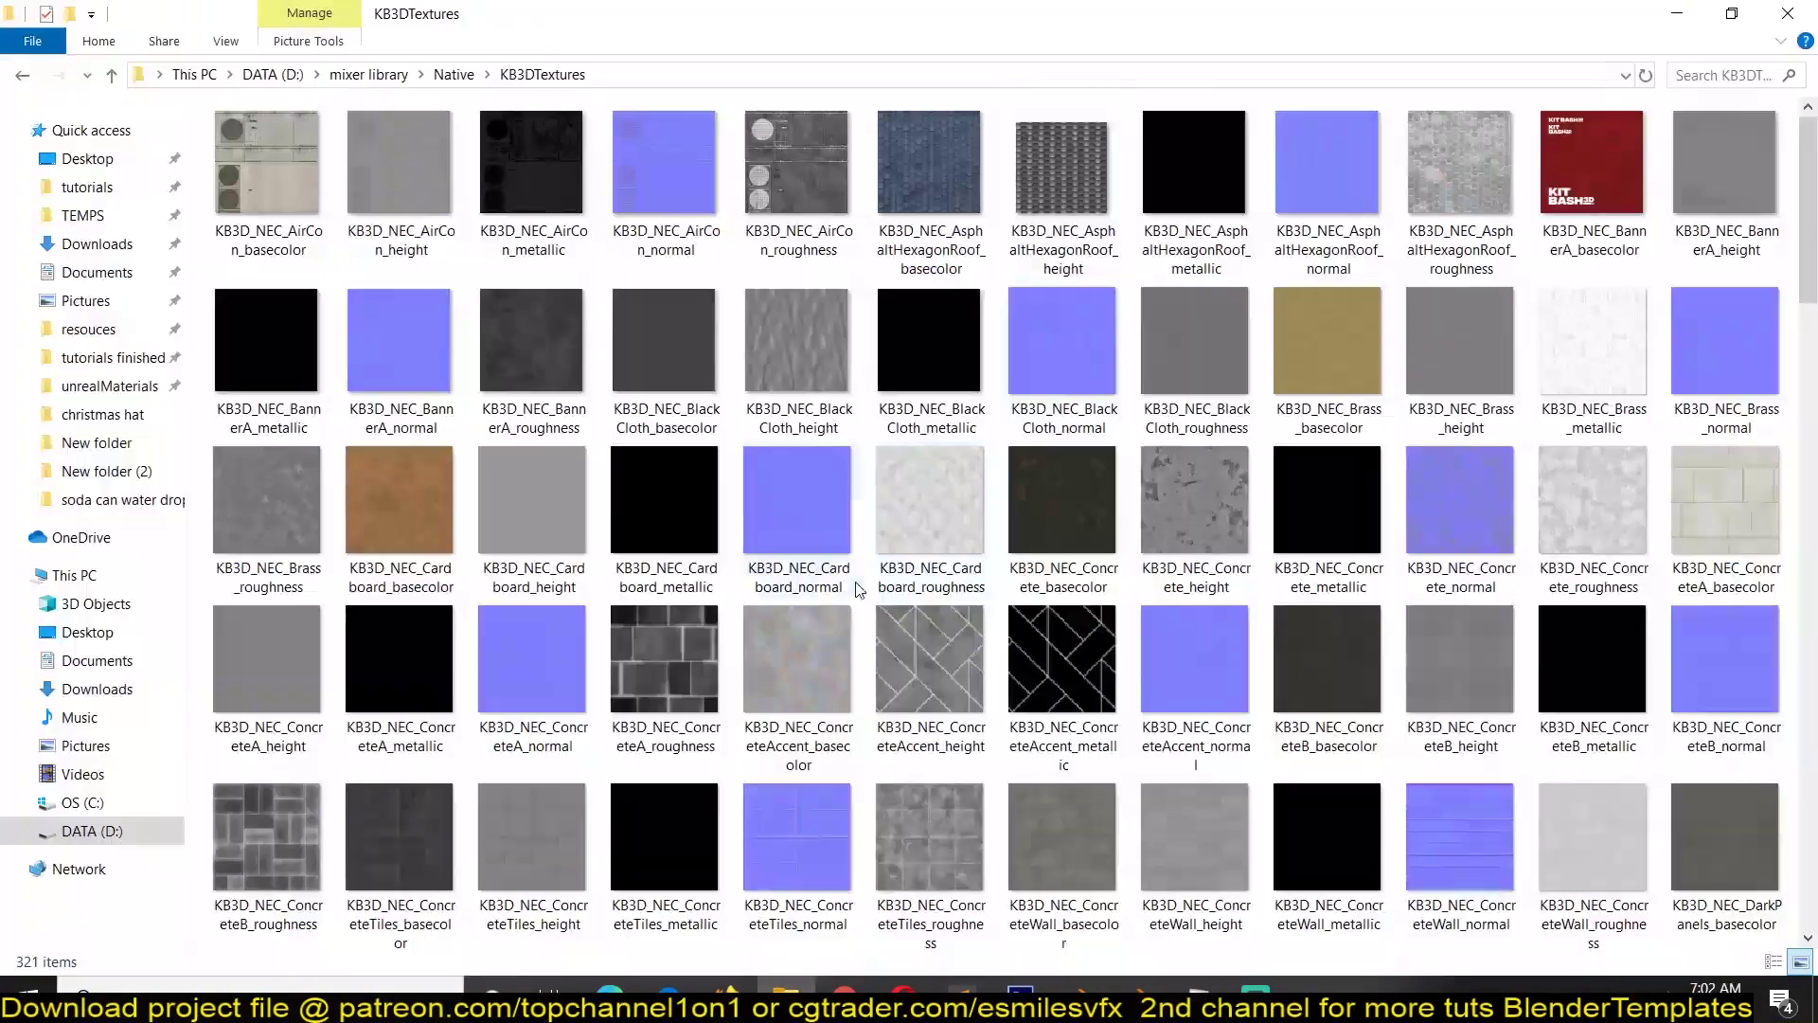
scroll(326, 256, "down", 15)
key("Home")
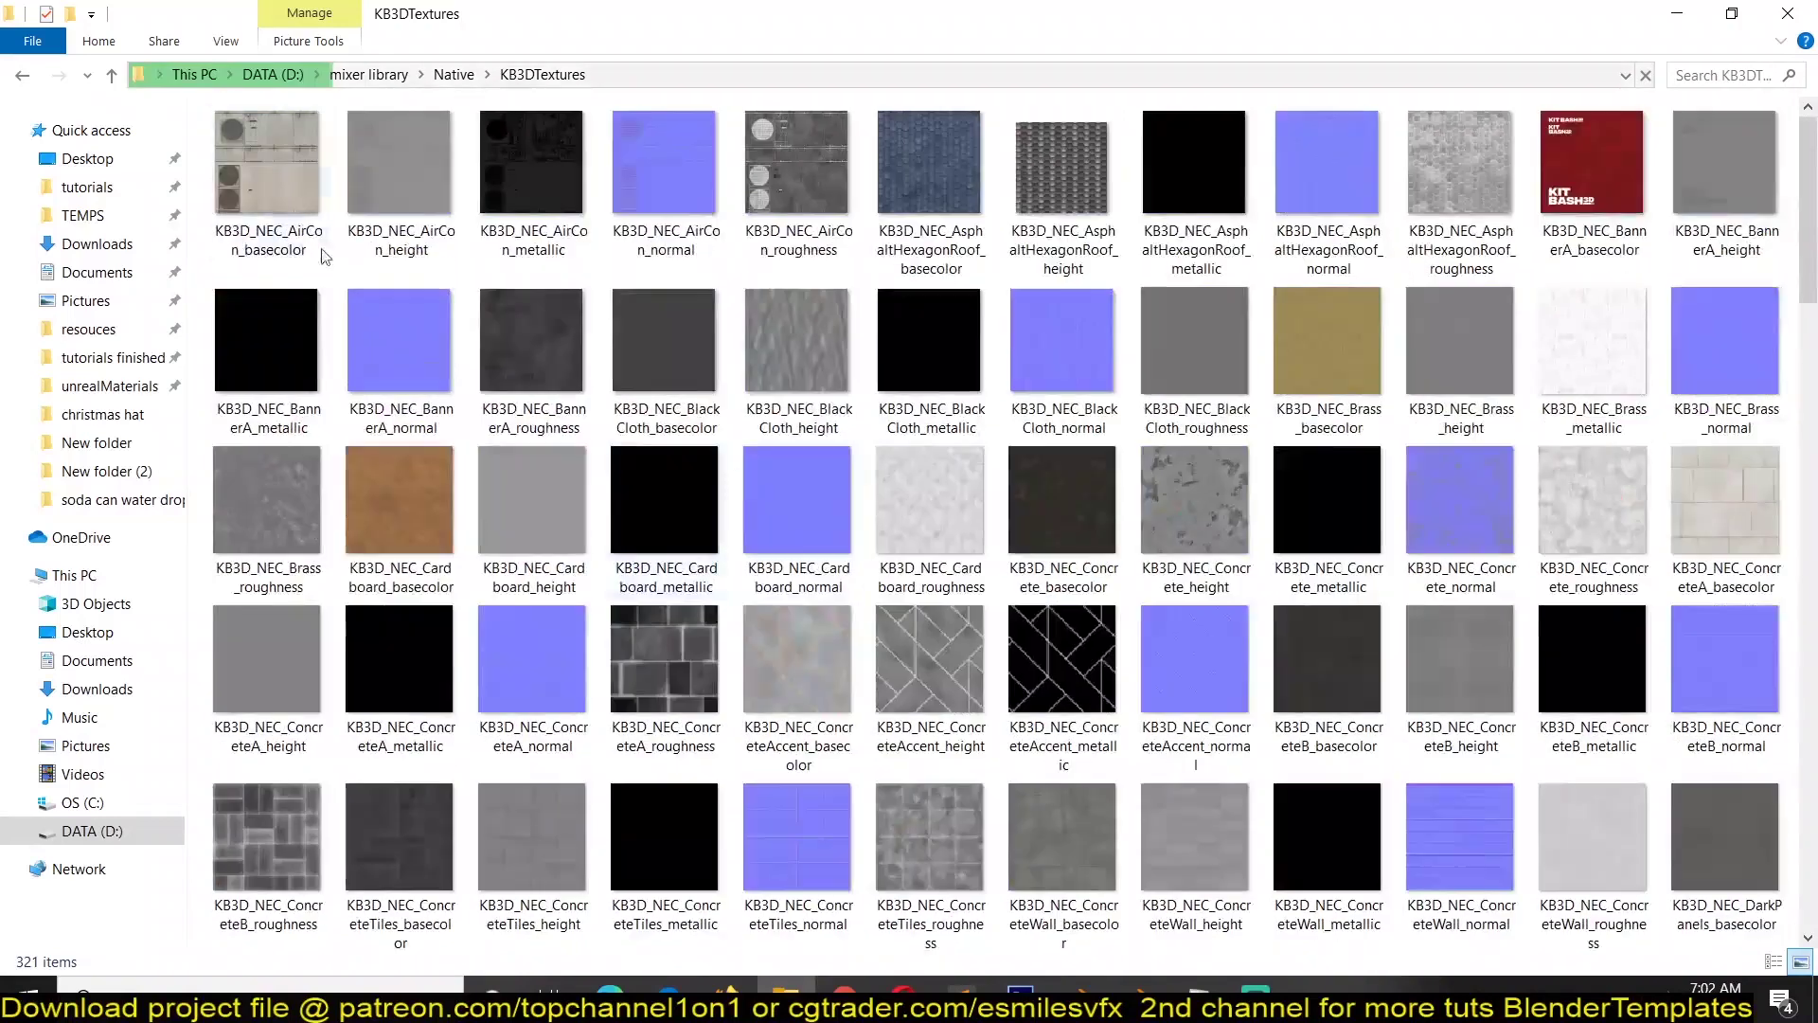
- Check the image details of KB3D_NEC_AirCon_basecolor in the KB3DTextures folder, and close its properties
right_click(288, 200)
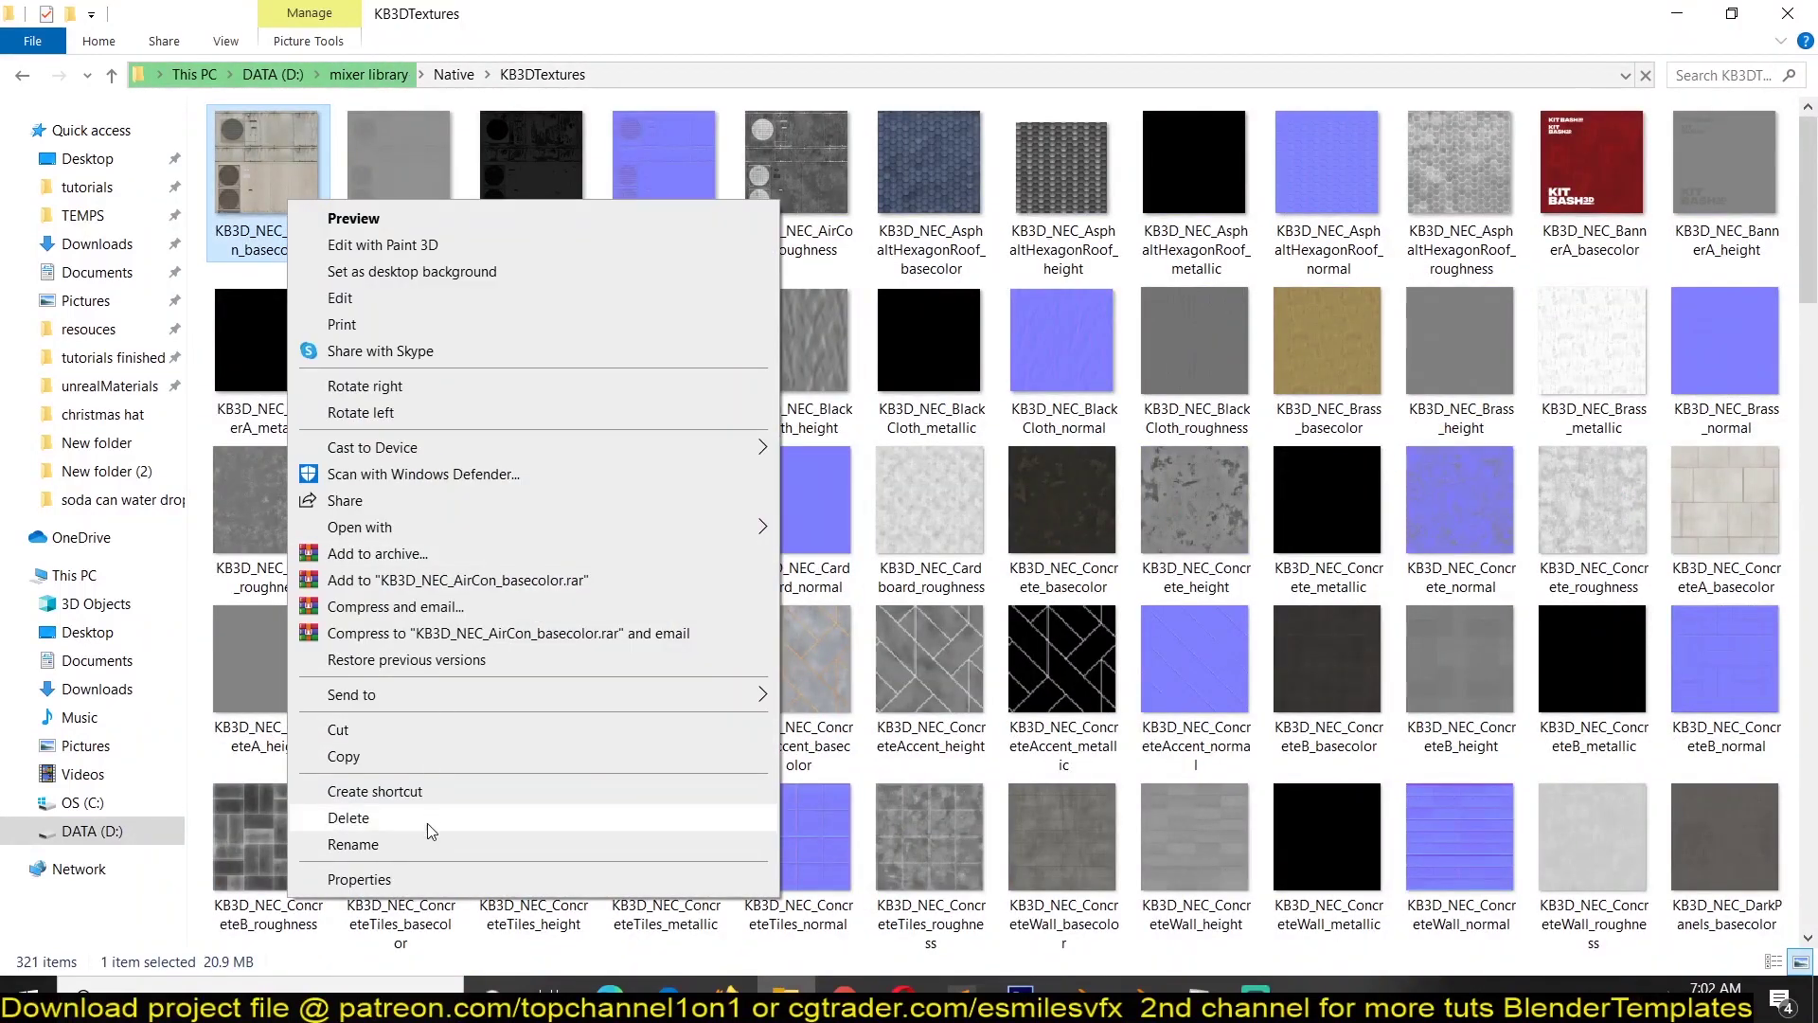
left_click(441, 879)
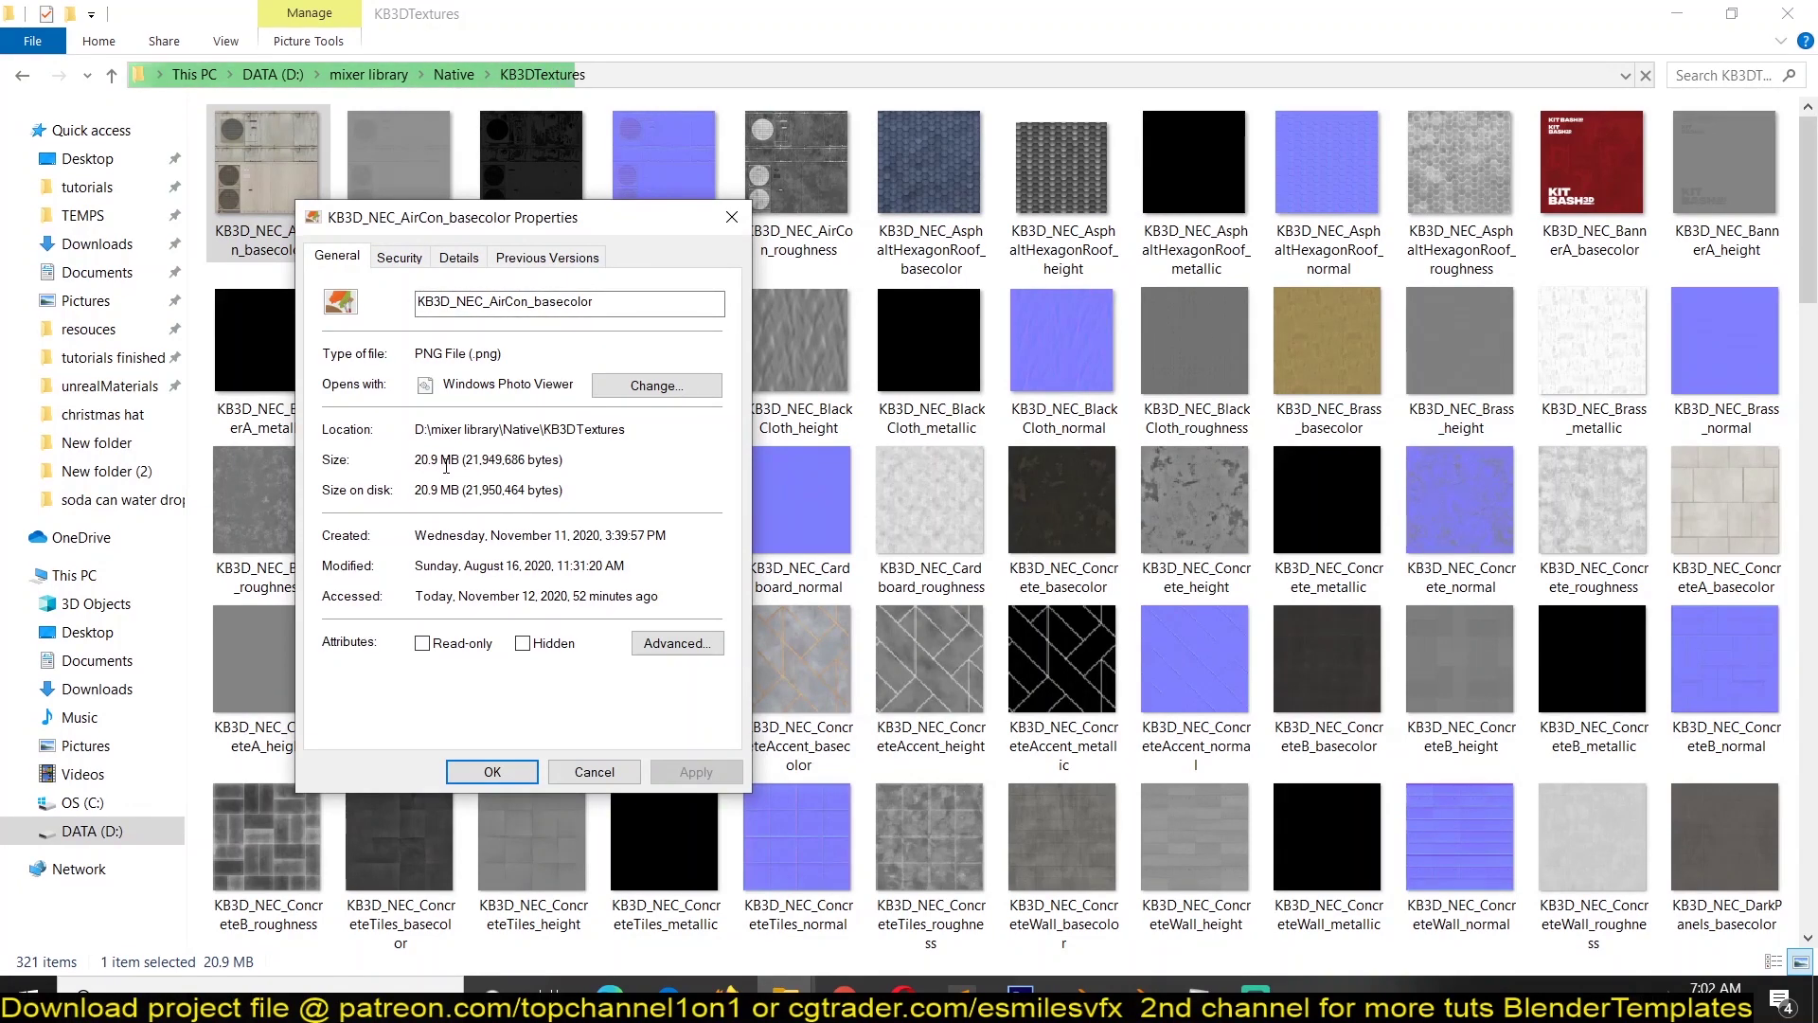
left_click(459, 257)
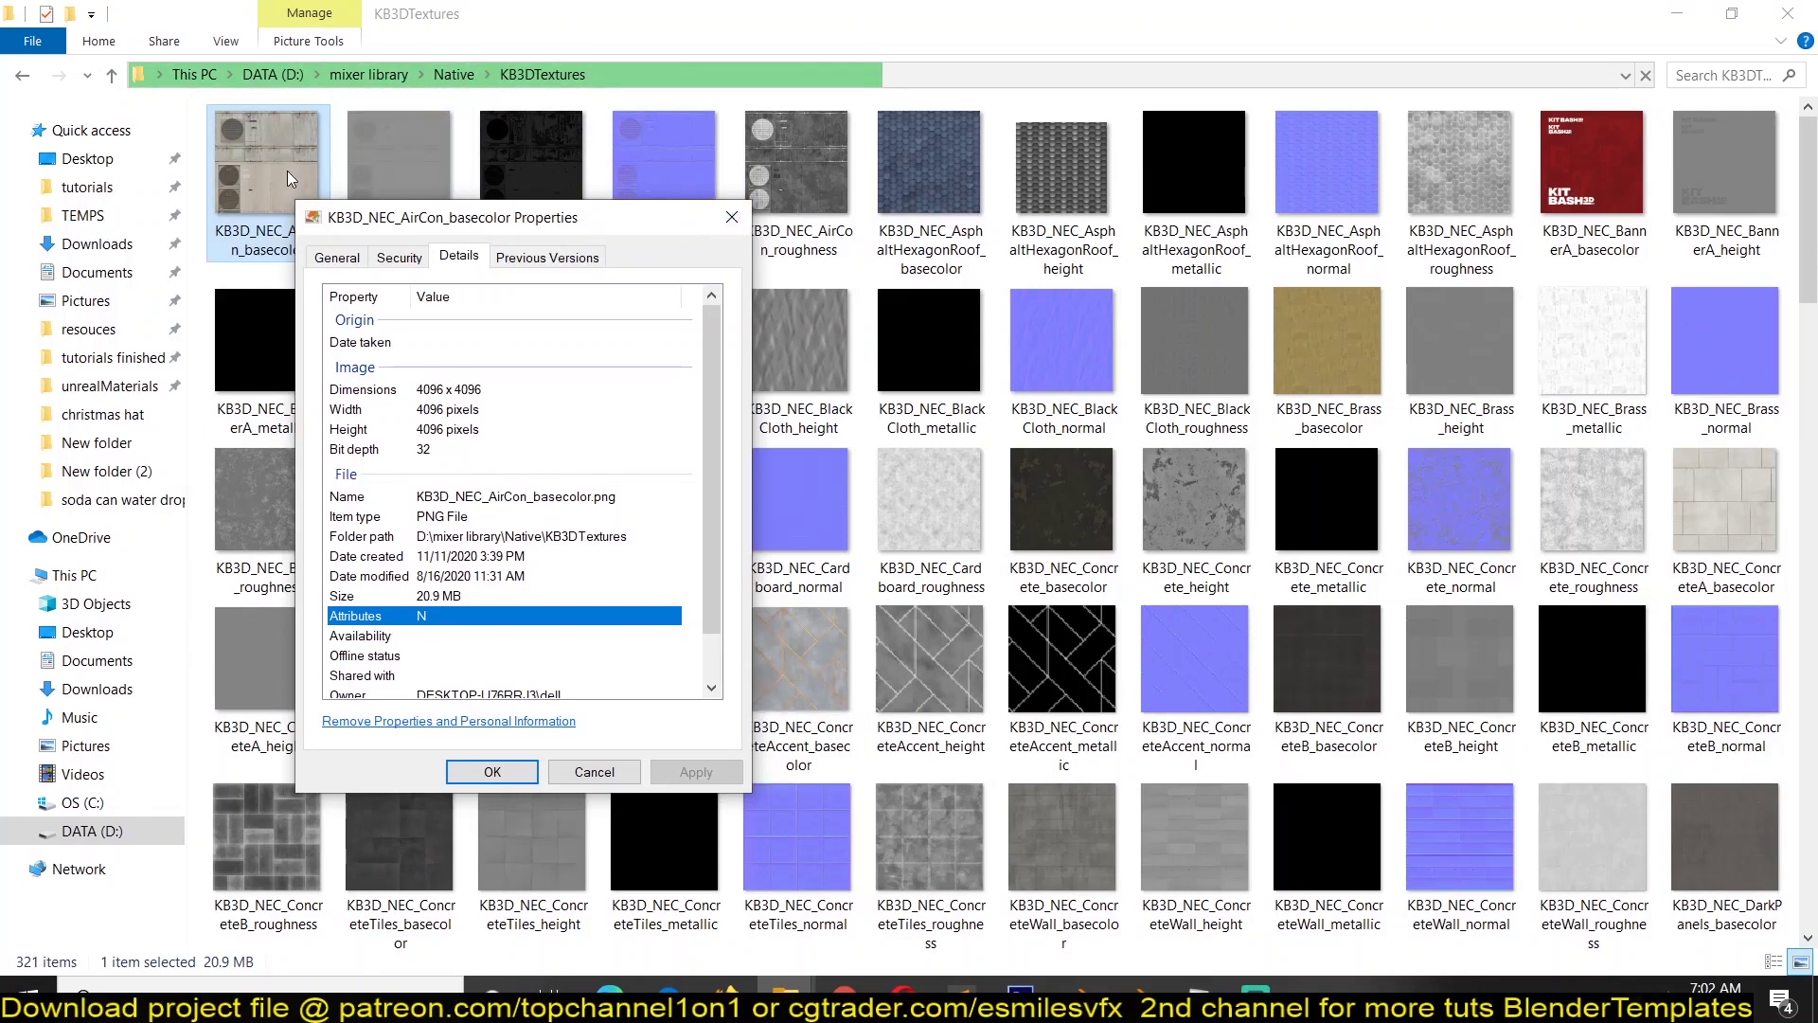
left_click_drag(593, 232, 652, 397)
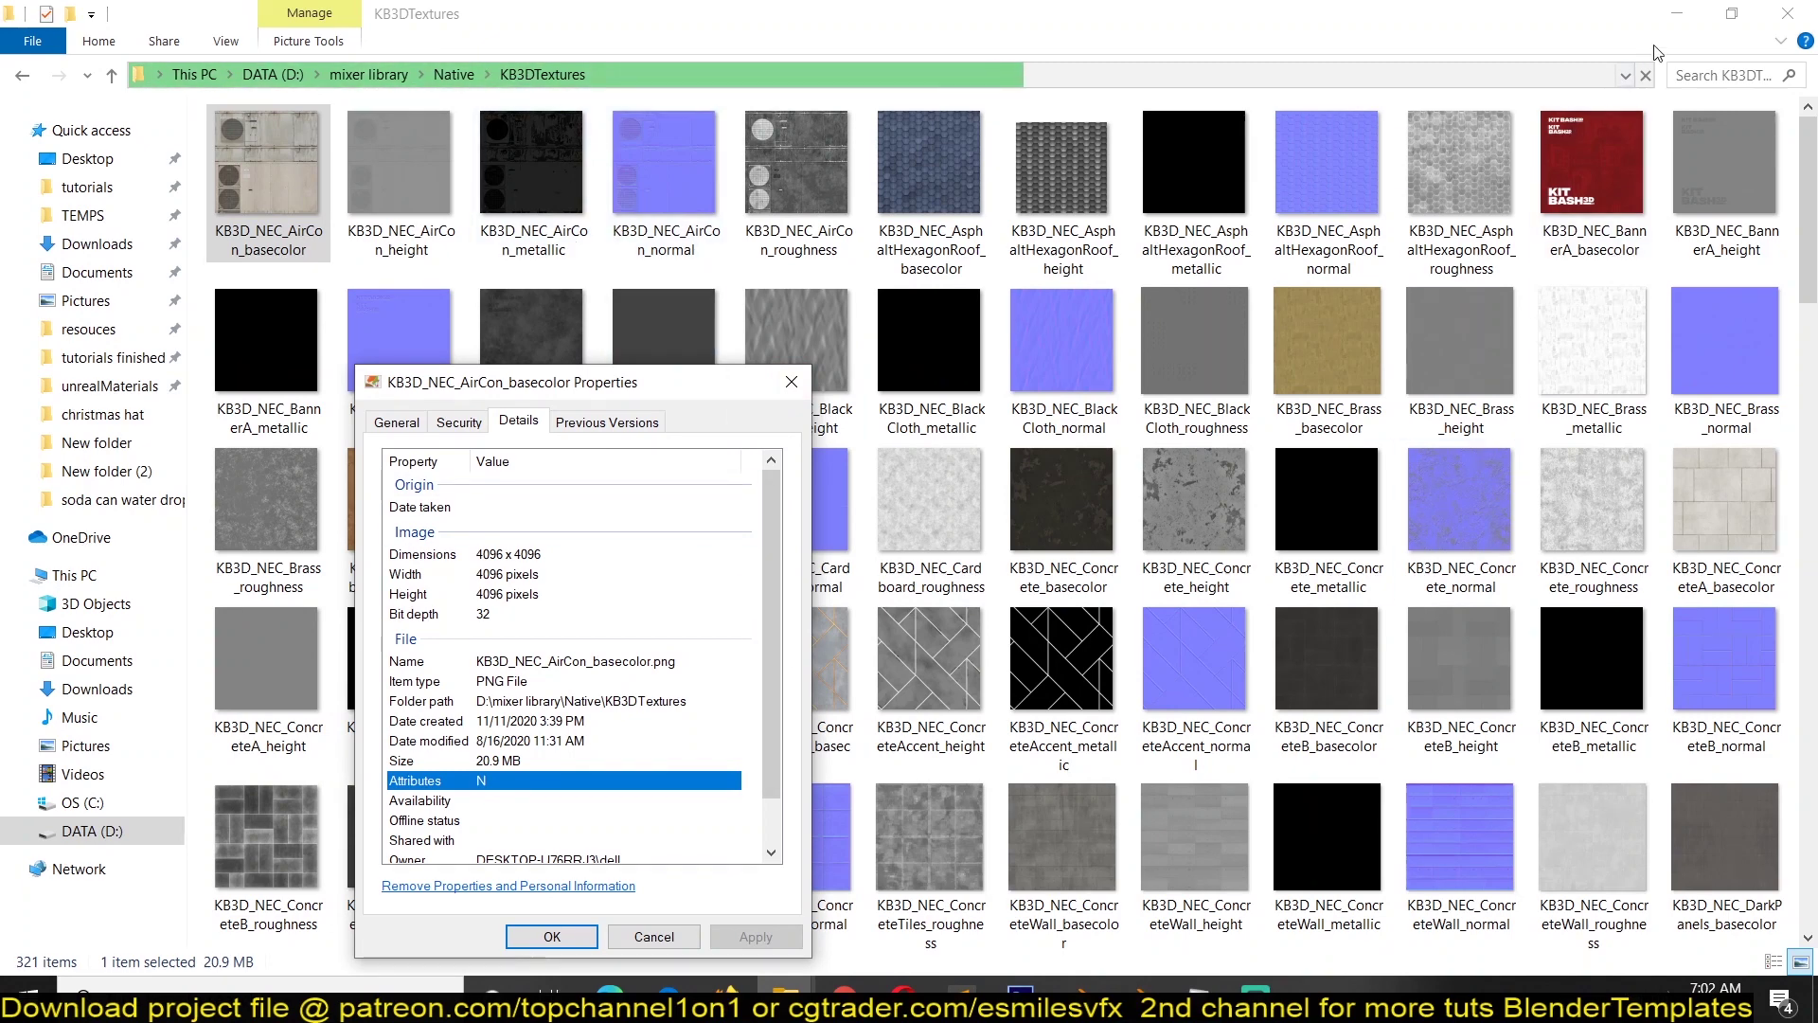
left_click(1678, 13)
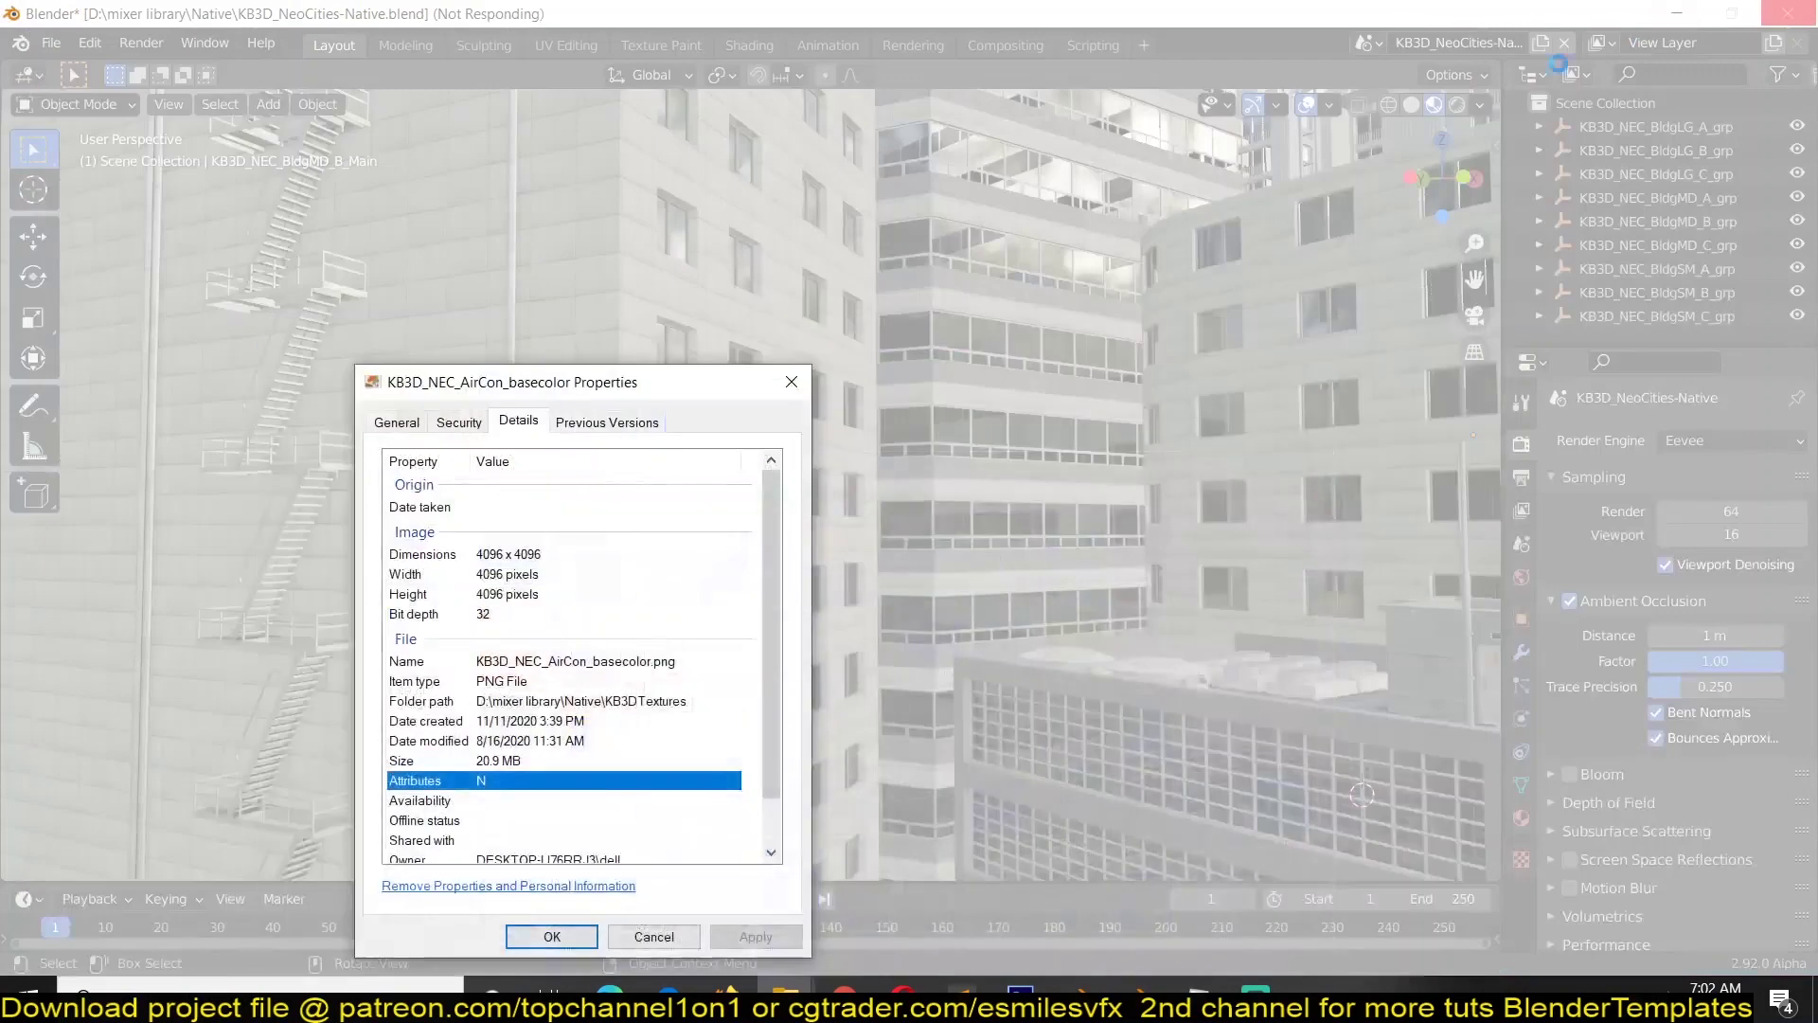
left_click(806, 384)
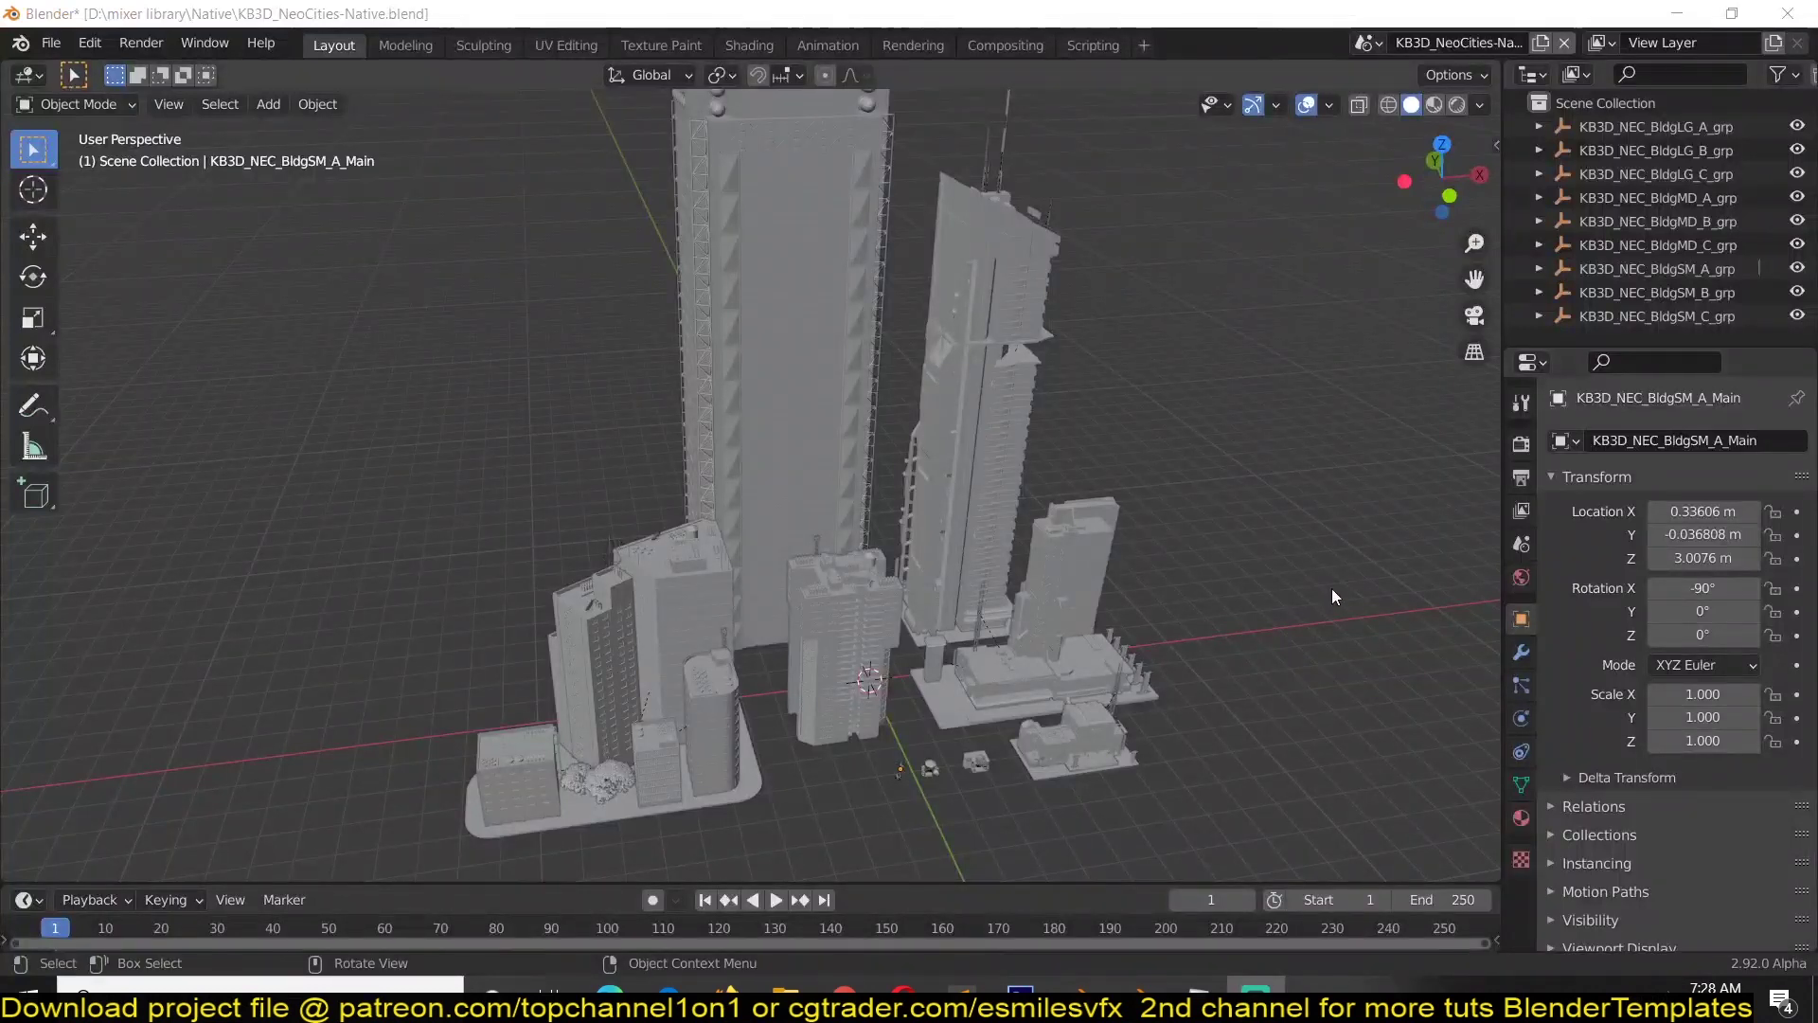
scroll(1214, 553, "up", 5)
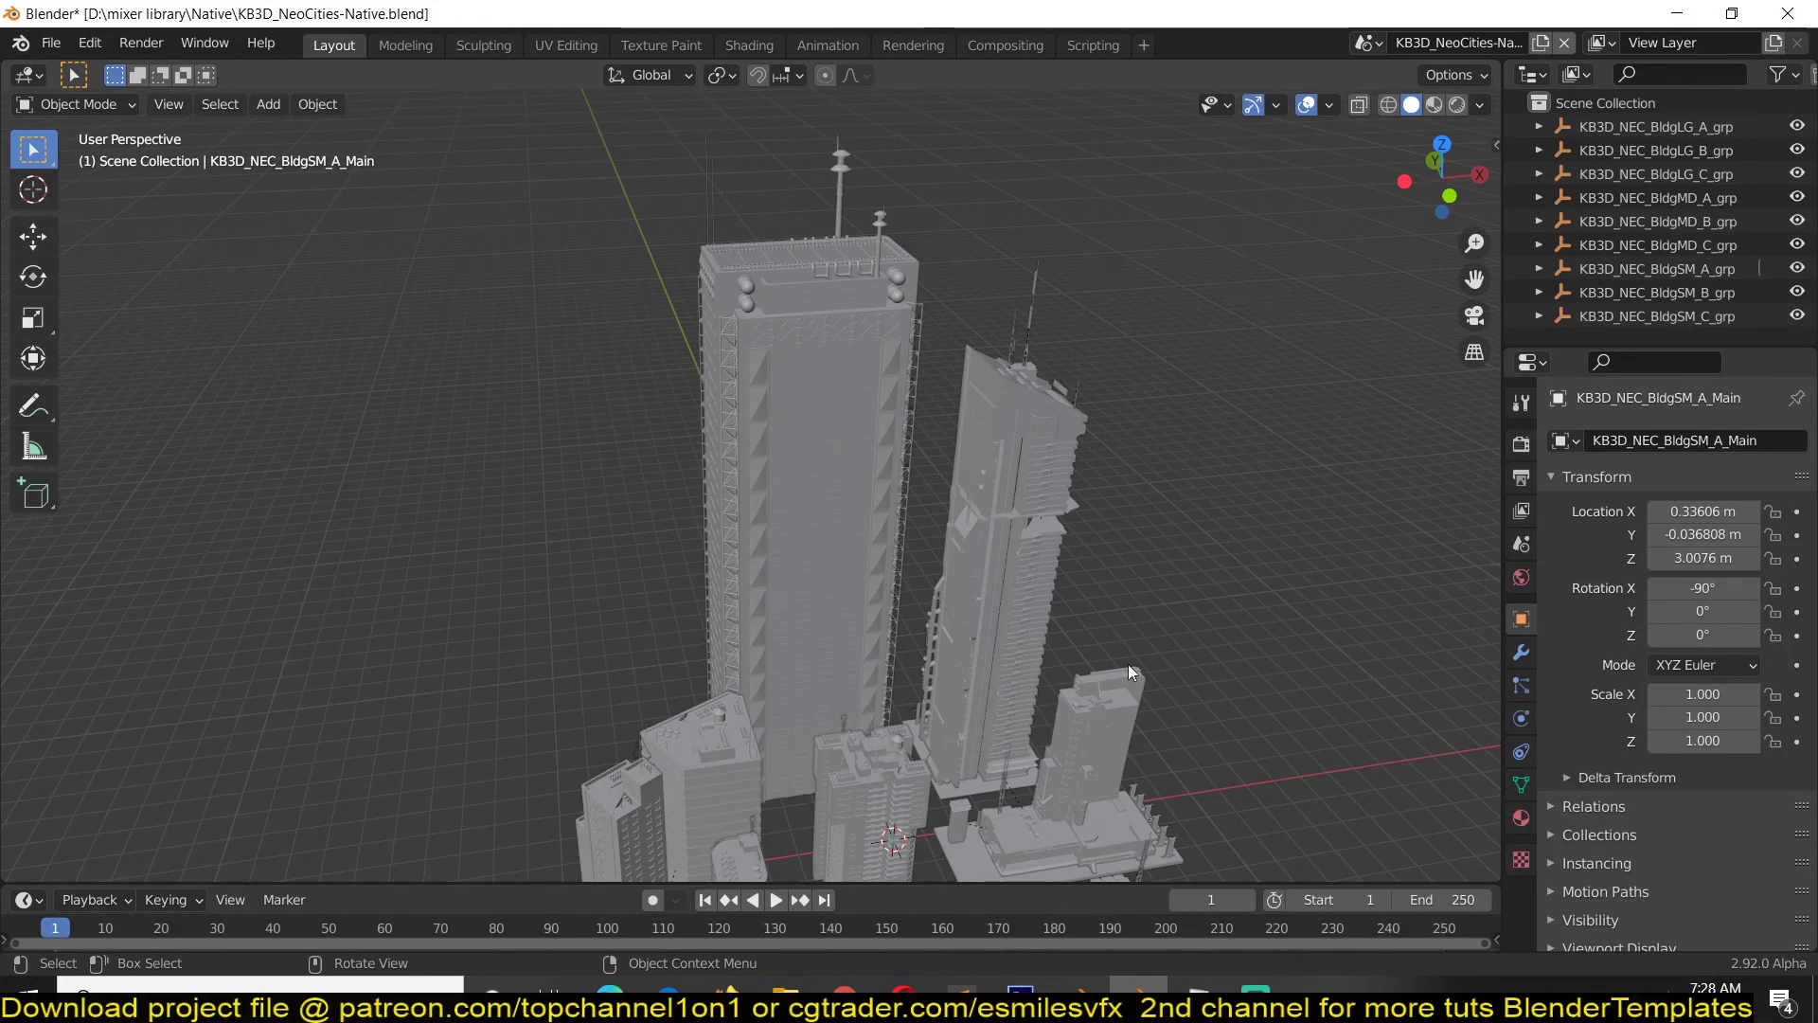
- Examine the untextured NeoCities buildings in the viewport from street level, from above and from several sides
middle_click_drag(1075, 646, 1177, 476, "shift")
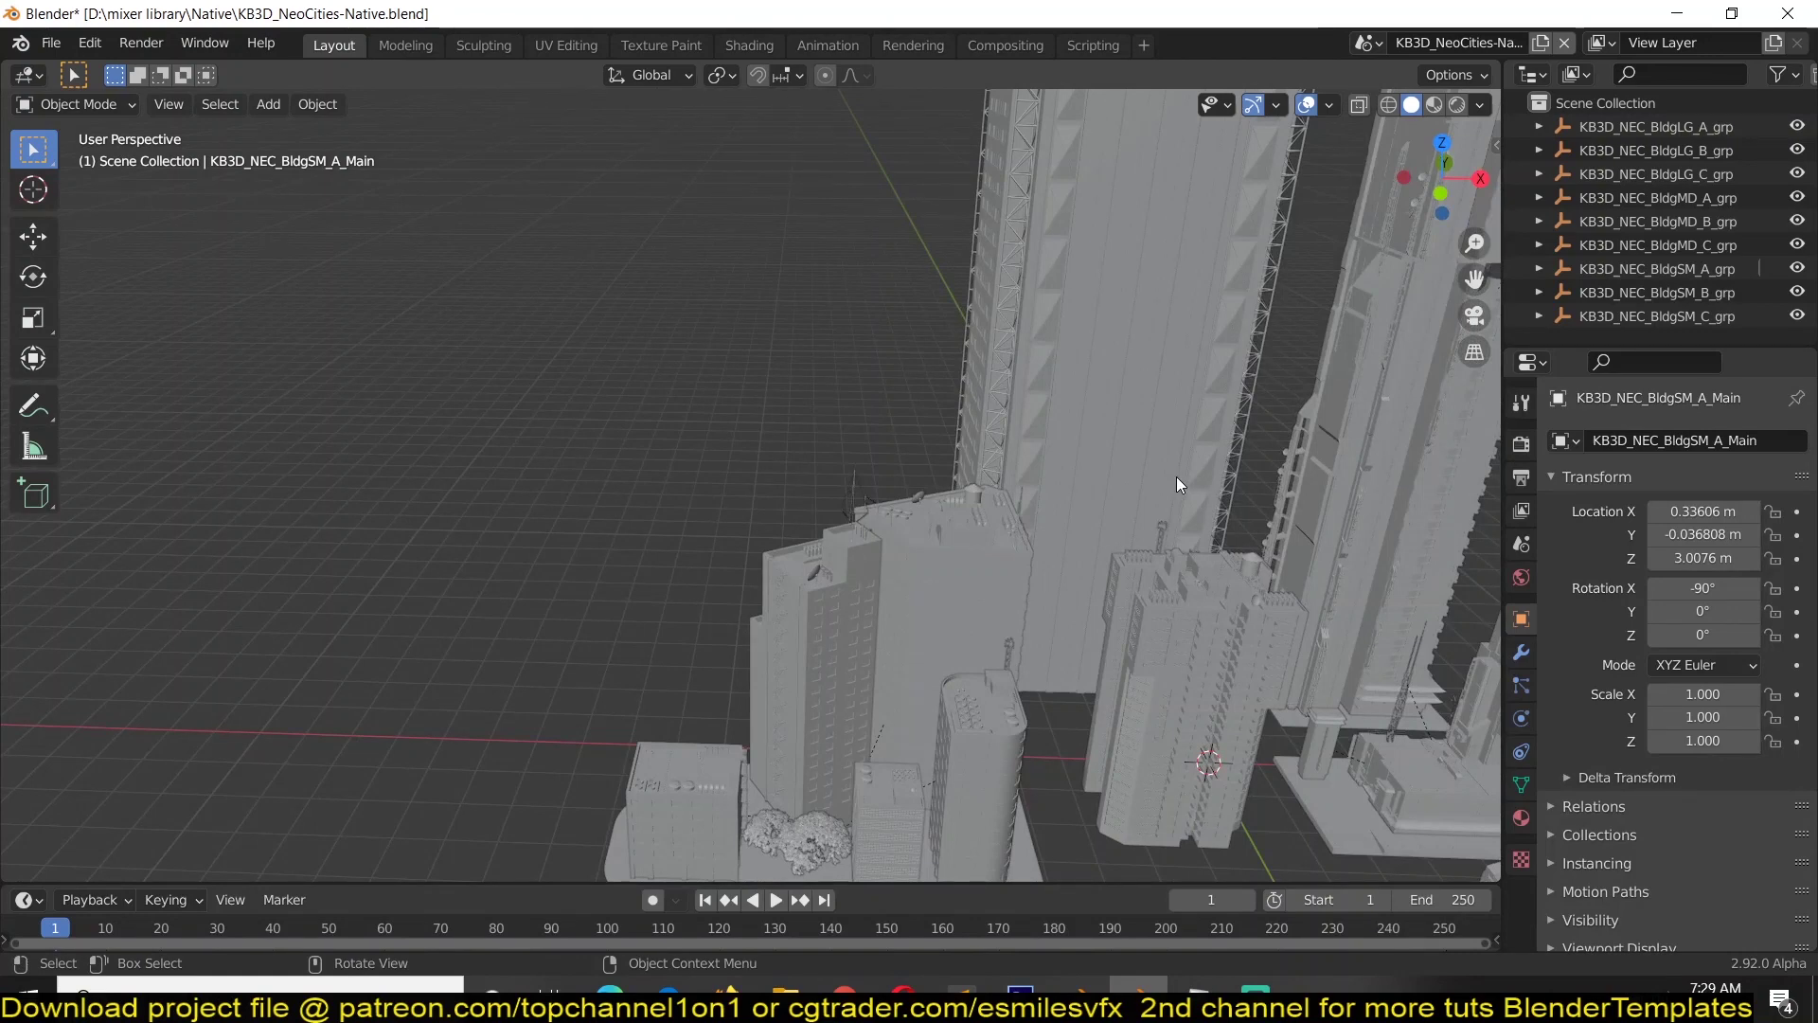
scroll(1176, 475, "down", 3)
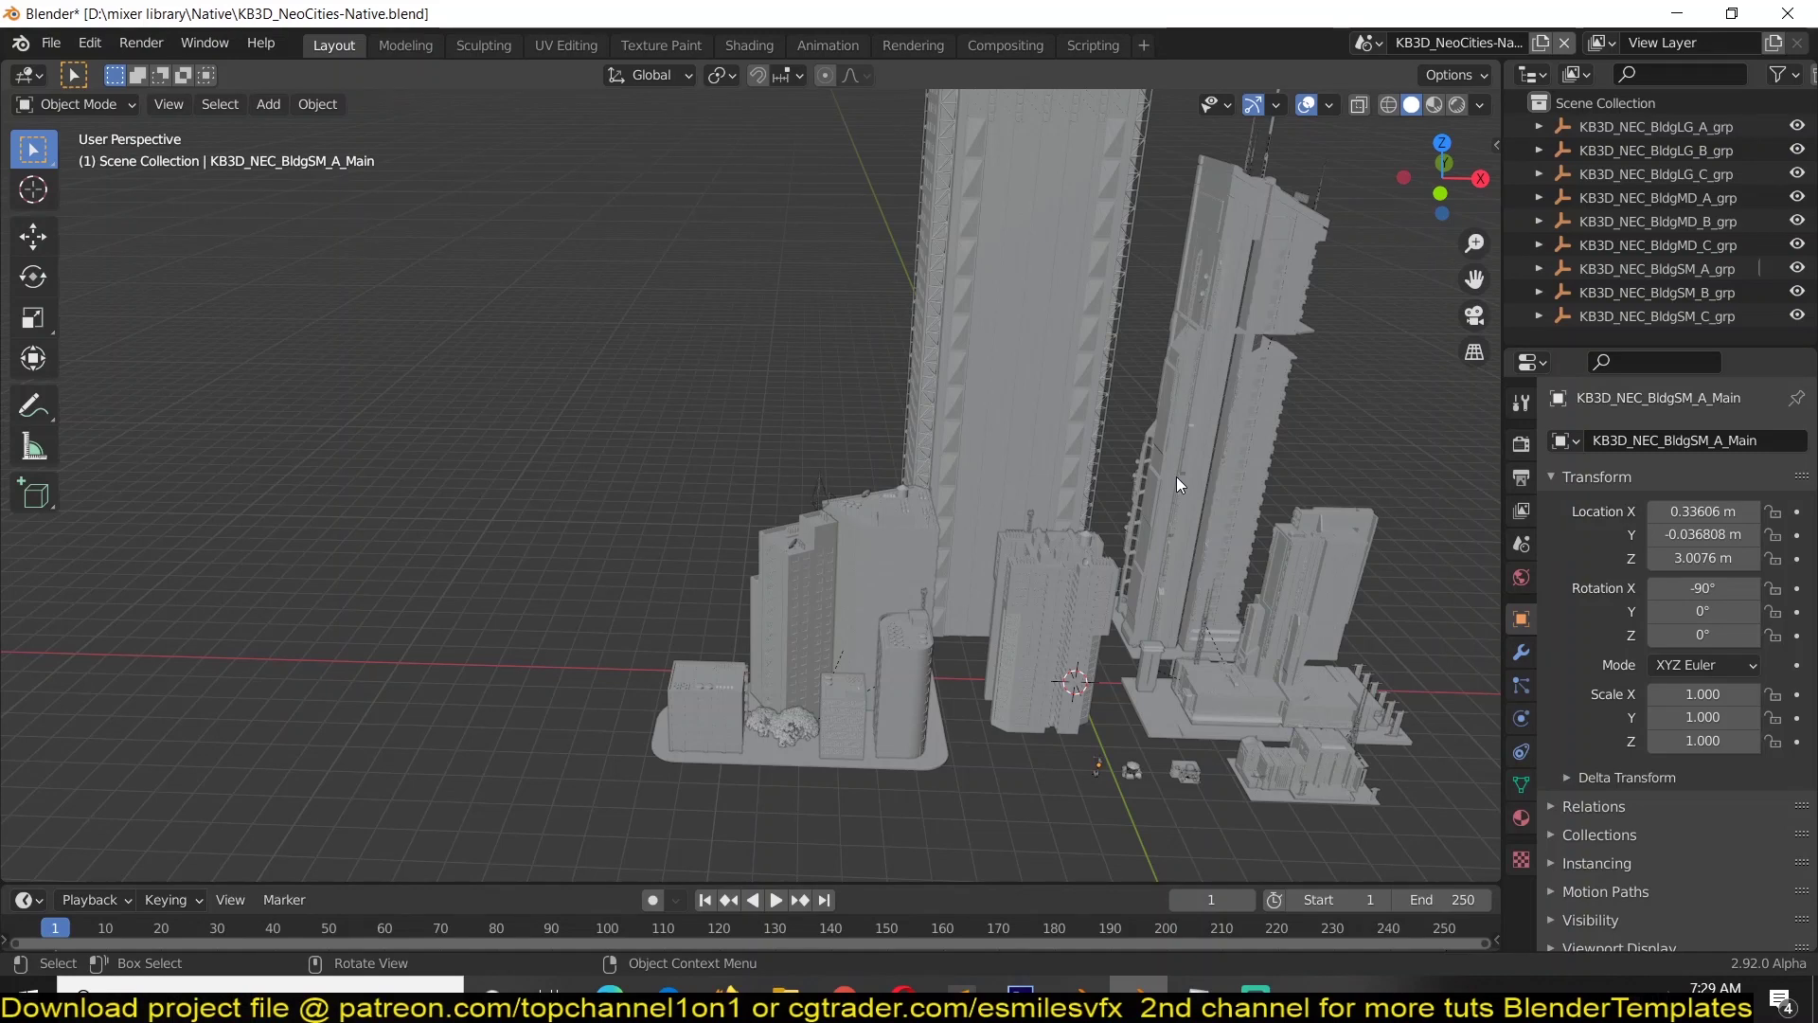
middle_click_drag(1062, 498, 1076, 390)
scroll(1075, 495, "up", 4)
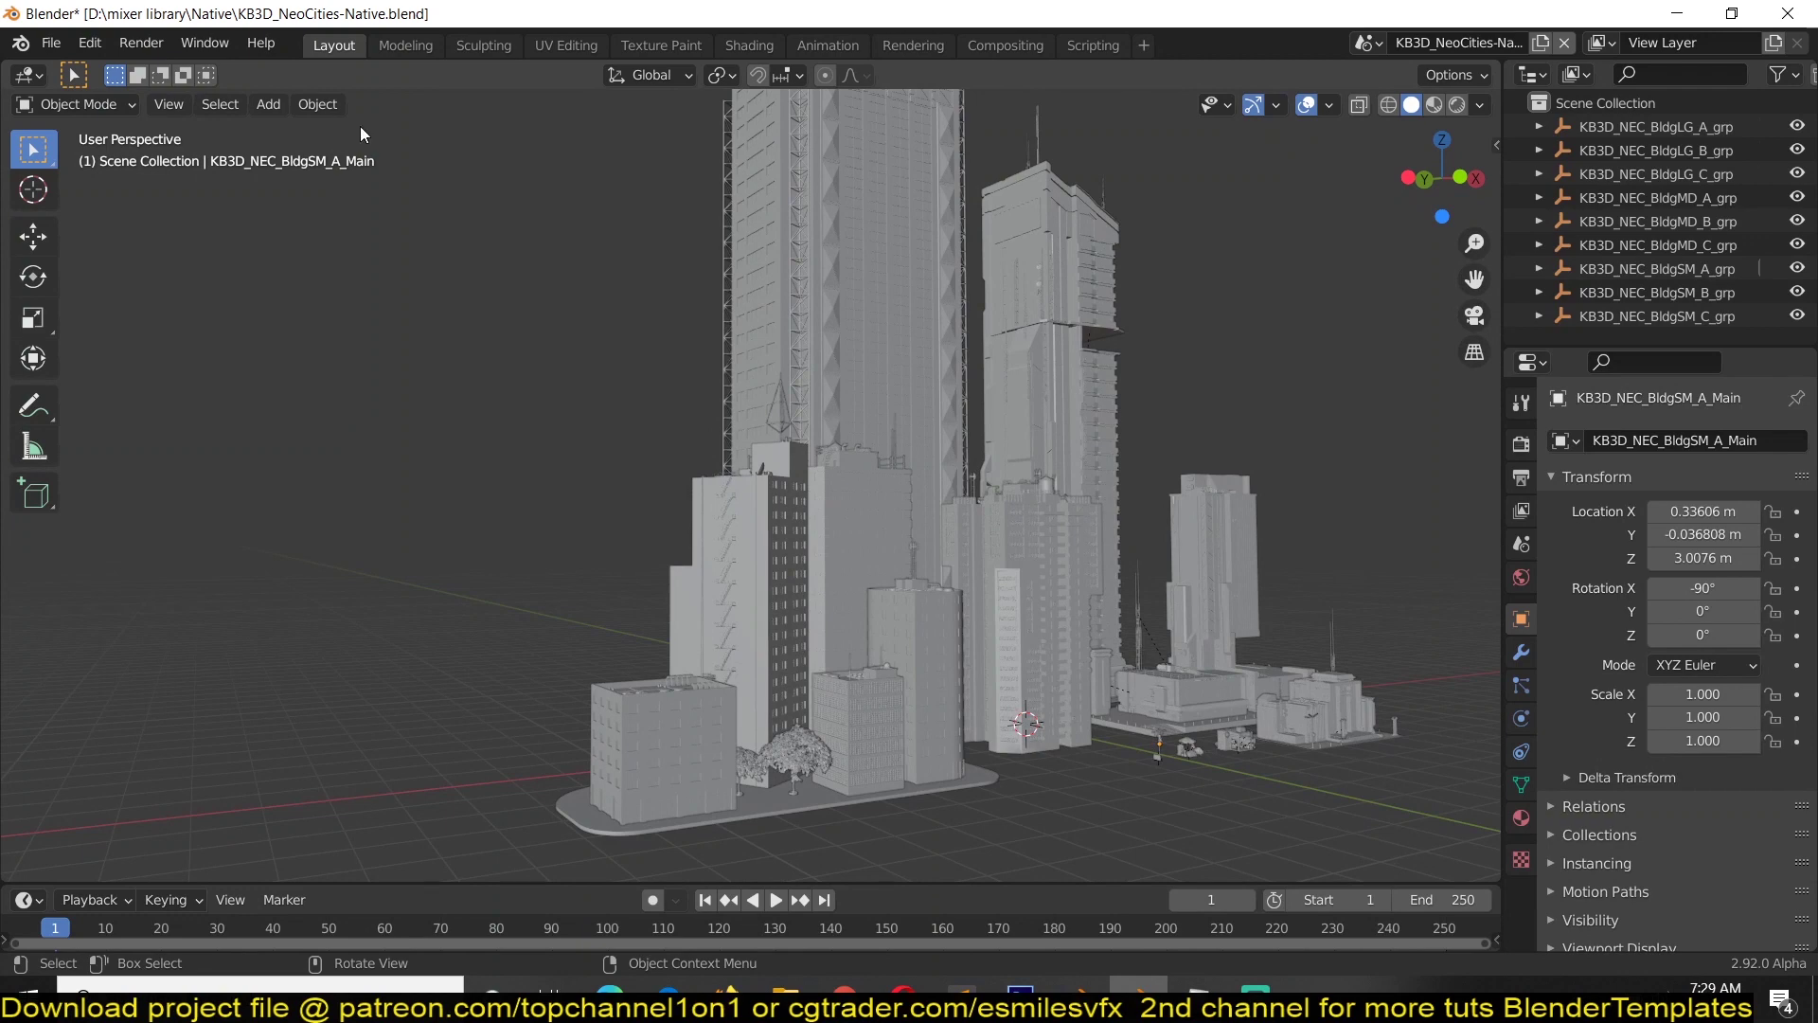
middle_click_drag(421, 408, 477, 496)
scroll(799, 385, "down", 6)
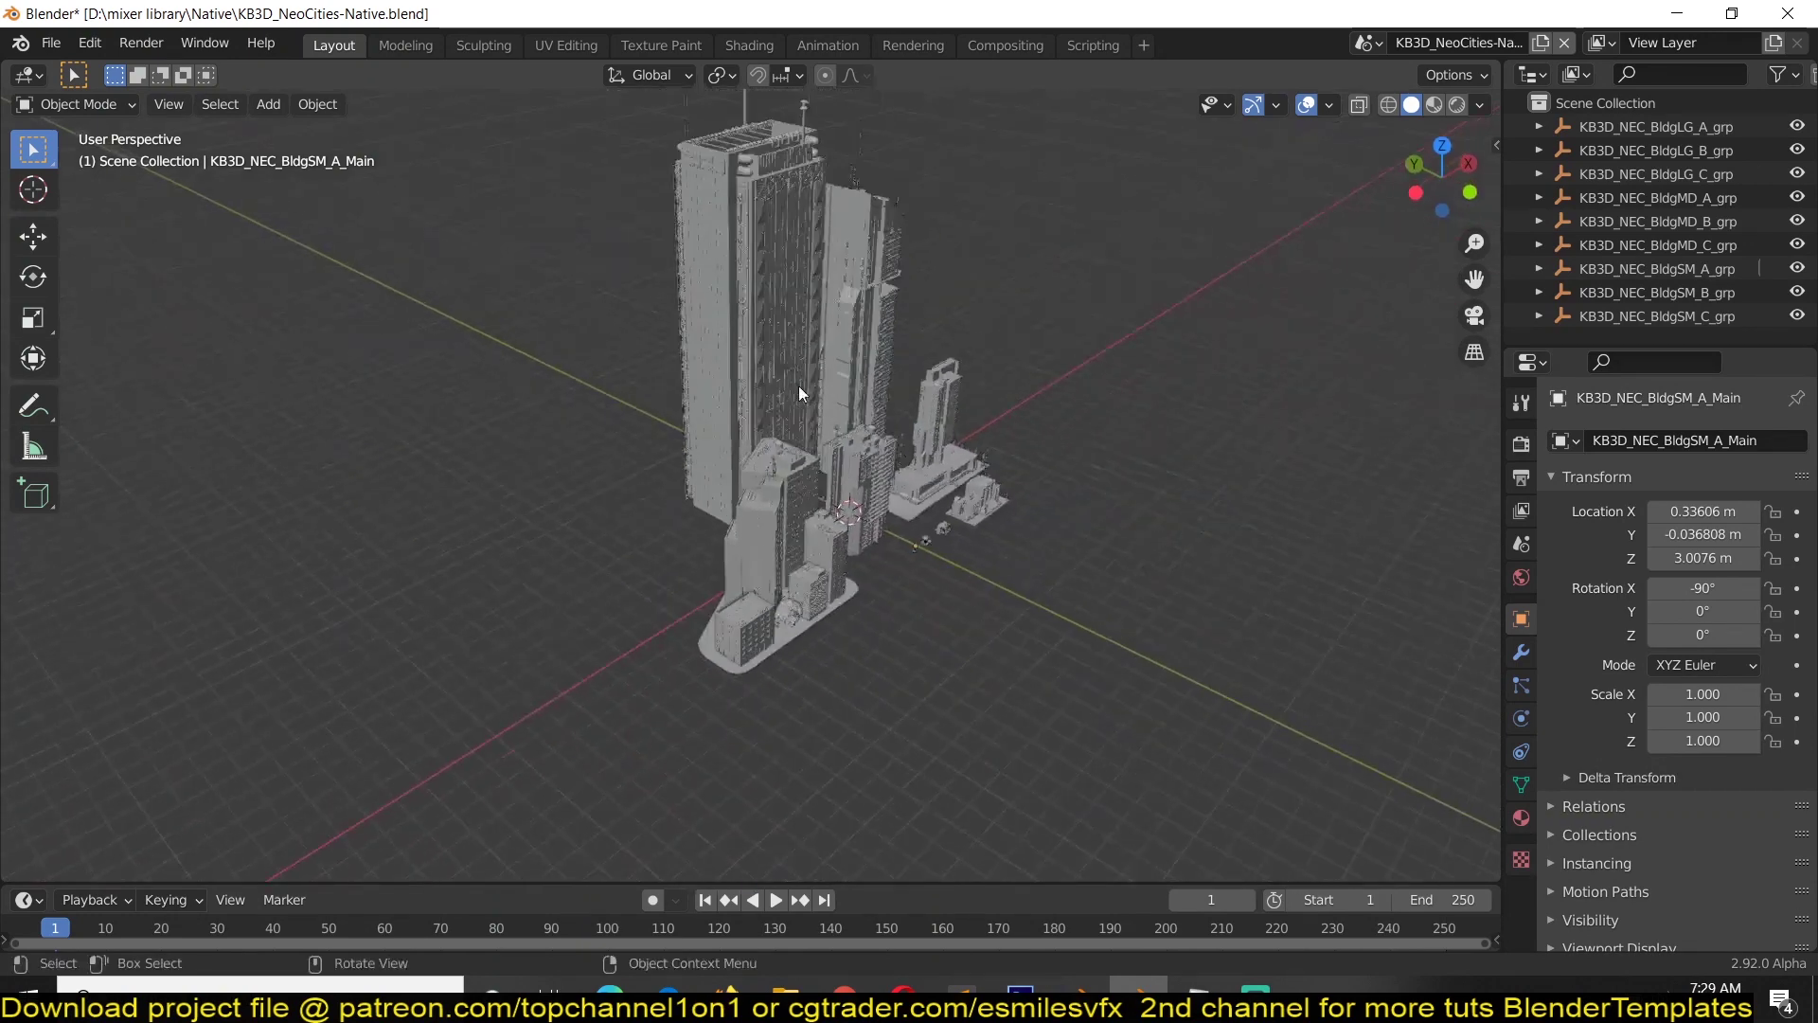
middle_click_drag(769, 334, 766, 401, "shift")
scroll(666, 335, "up", 4)
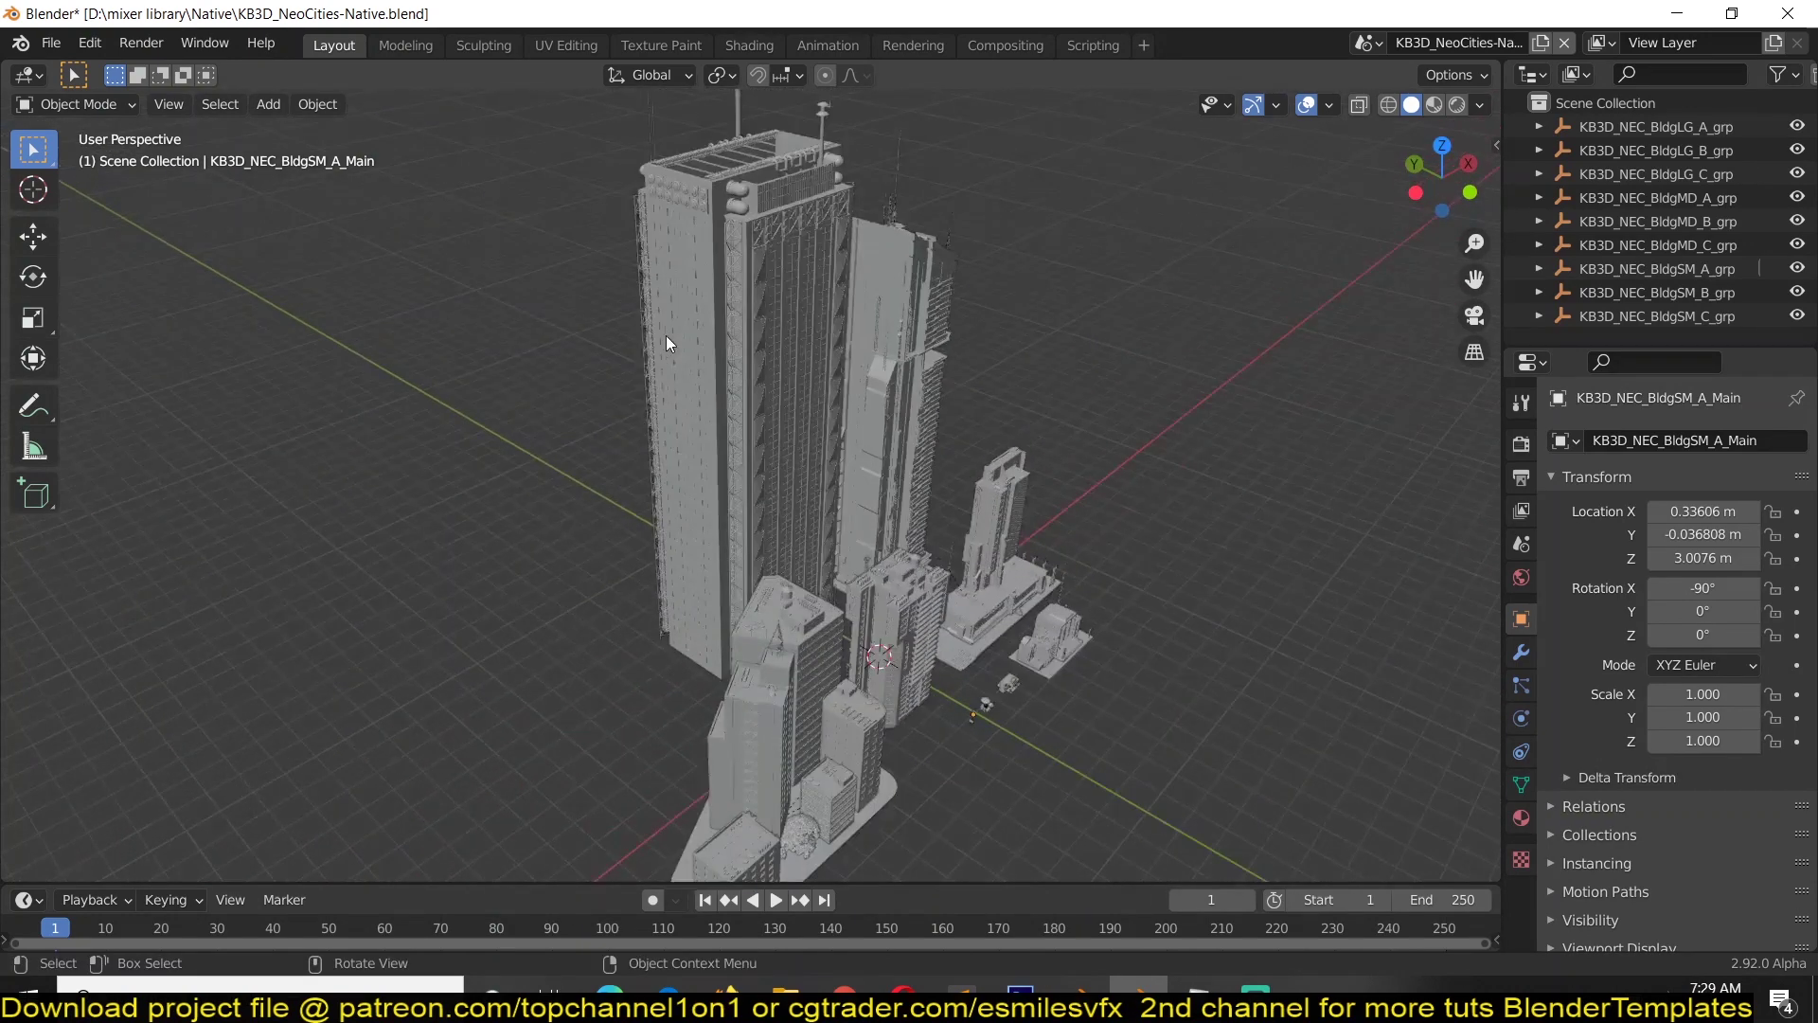
scroll(660, 328, "down", 2)
- View the layout of the NeoCities buildings from the top orthographic view
key("KP_7")
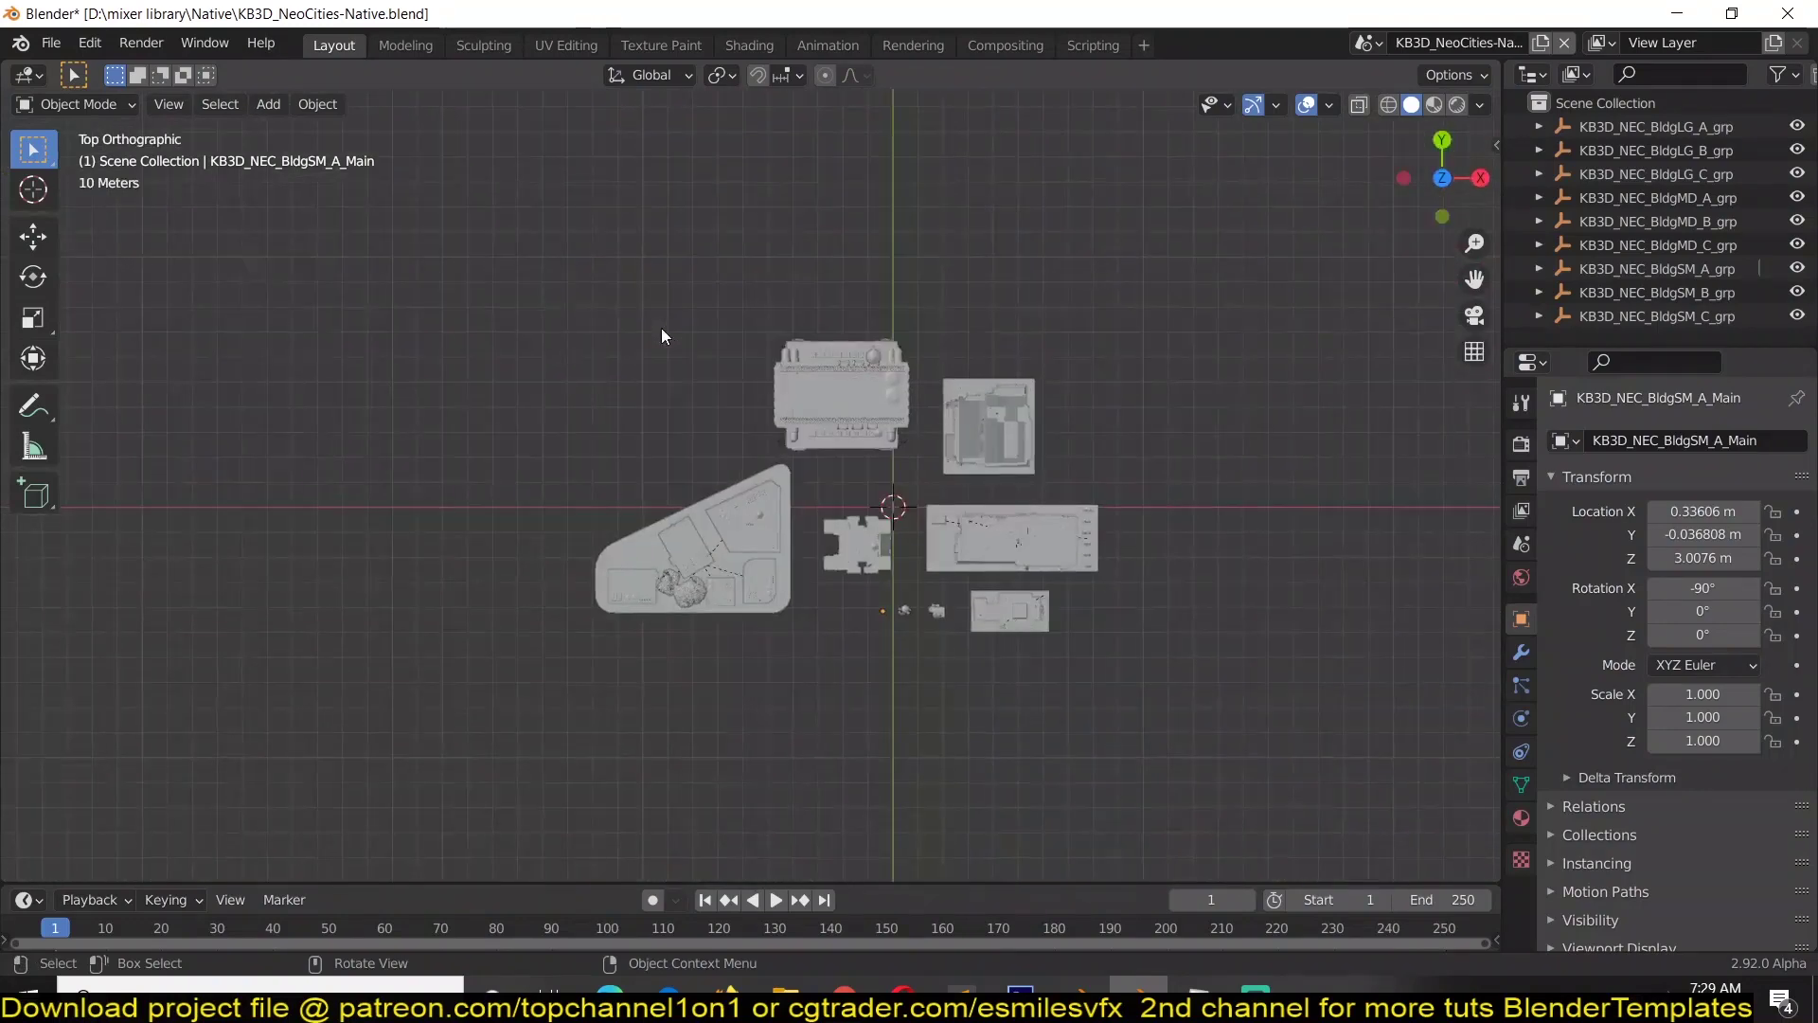
scroll(616, 470, "up", 4)
left_click_drag(373, 433, 859, 768)
key("KP_Divide")
middle_click_drag(859, 768, 1178, 479)
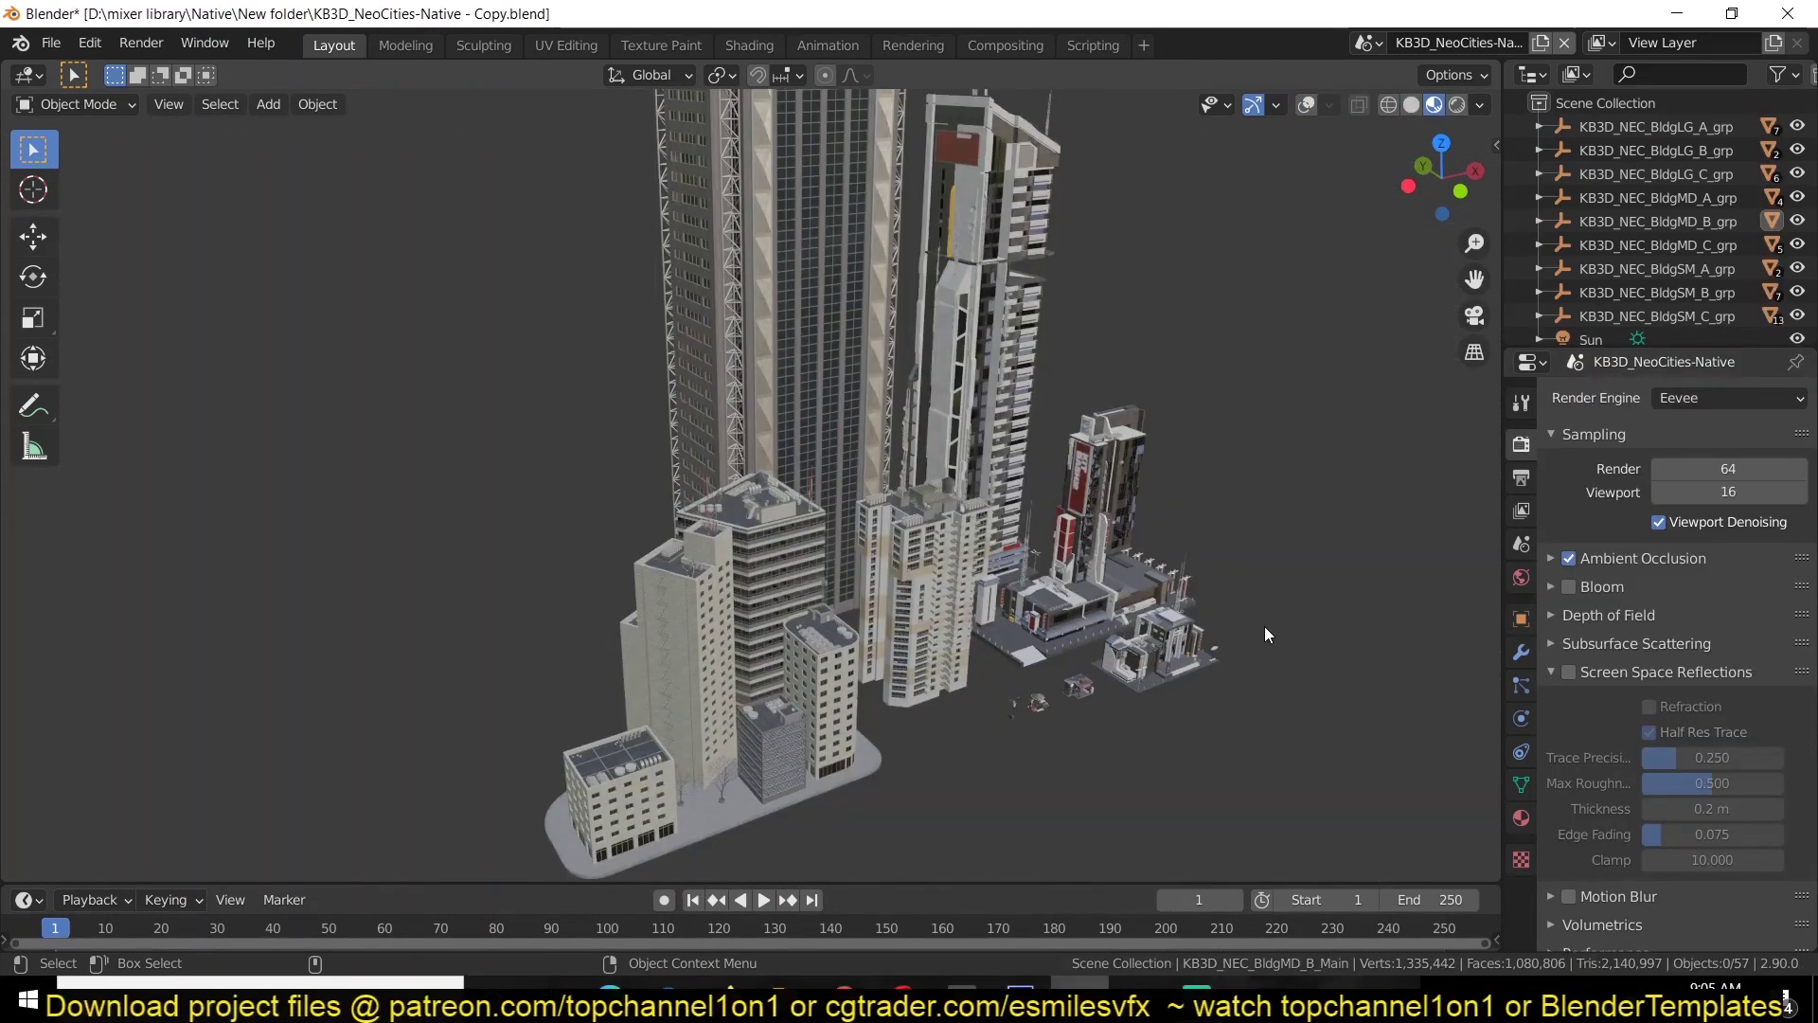
- Examine the textured rooftops and facades of the NeoCities buildings in material preview shading, up close and from a distance
scroll(1264, 627, "up", 4)
middle_click_drag(982, 553, 924, 541, "shift")
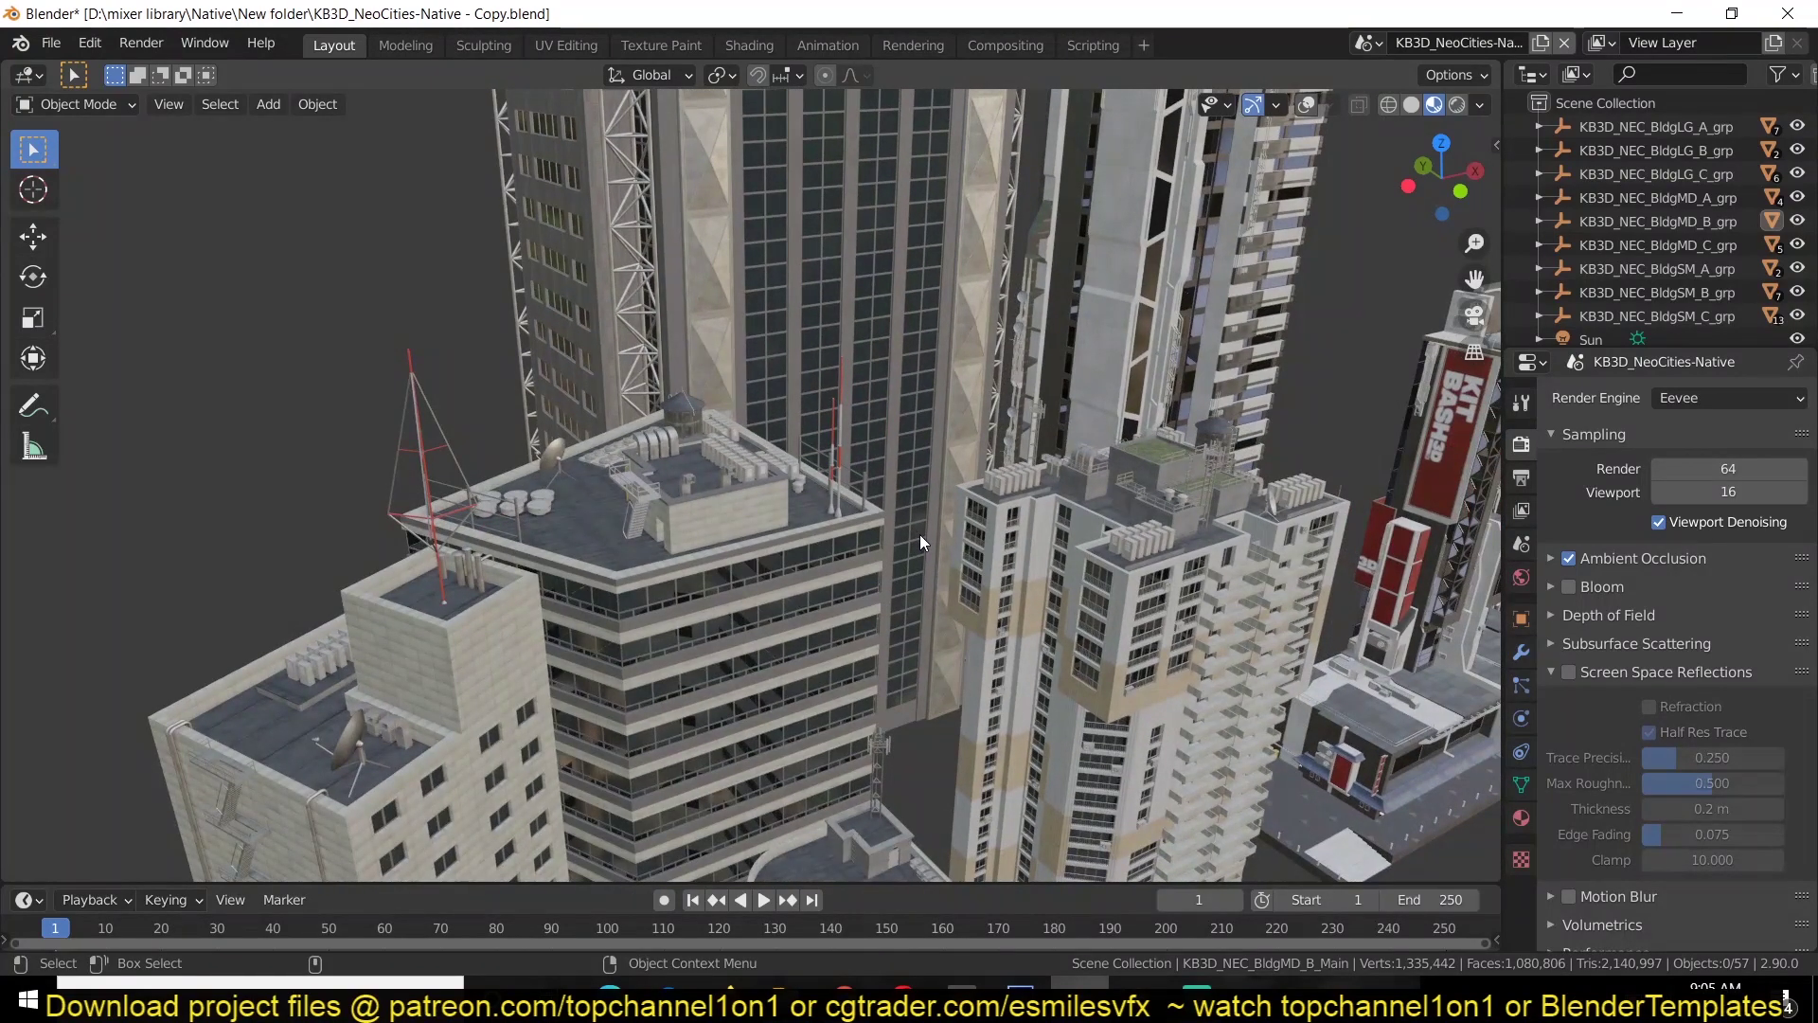
middle_click_drag(920, 534, 893, 477)
scroll(1028, 436, "down", 4)
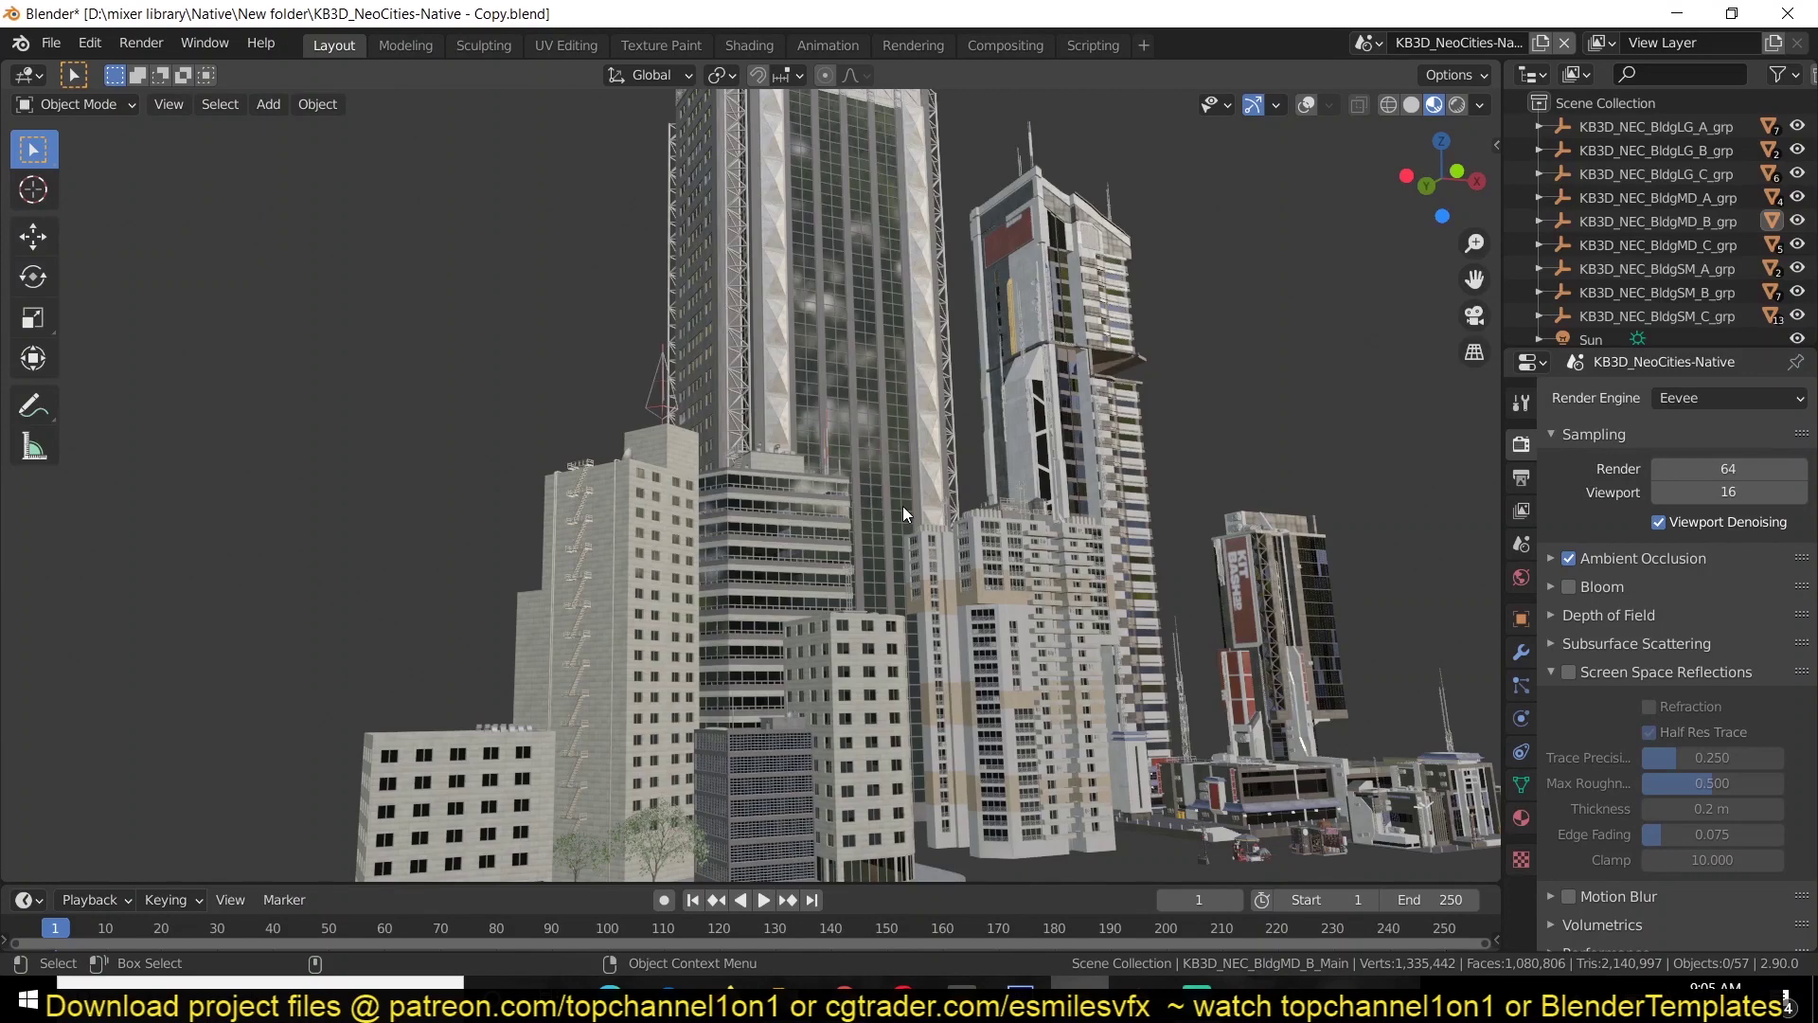
middle_click_drag(905, 515, 903, 588)
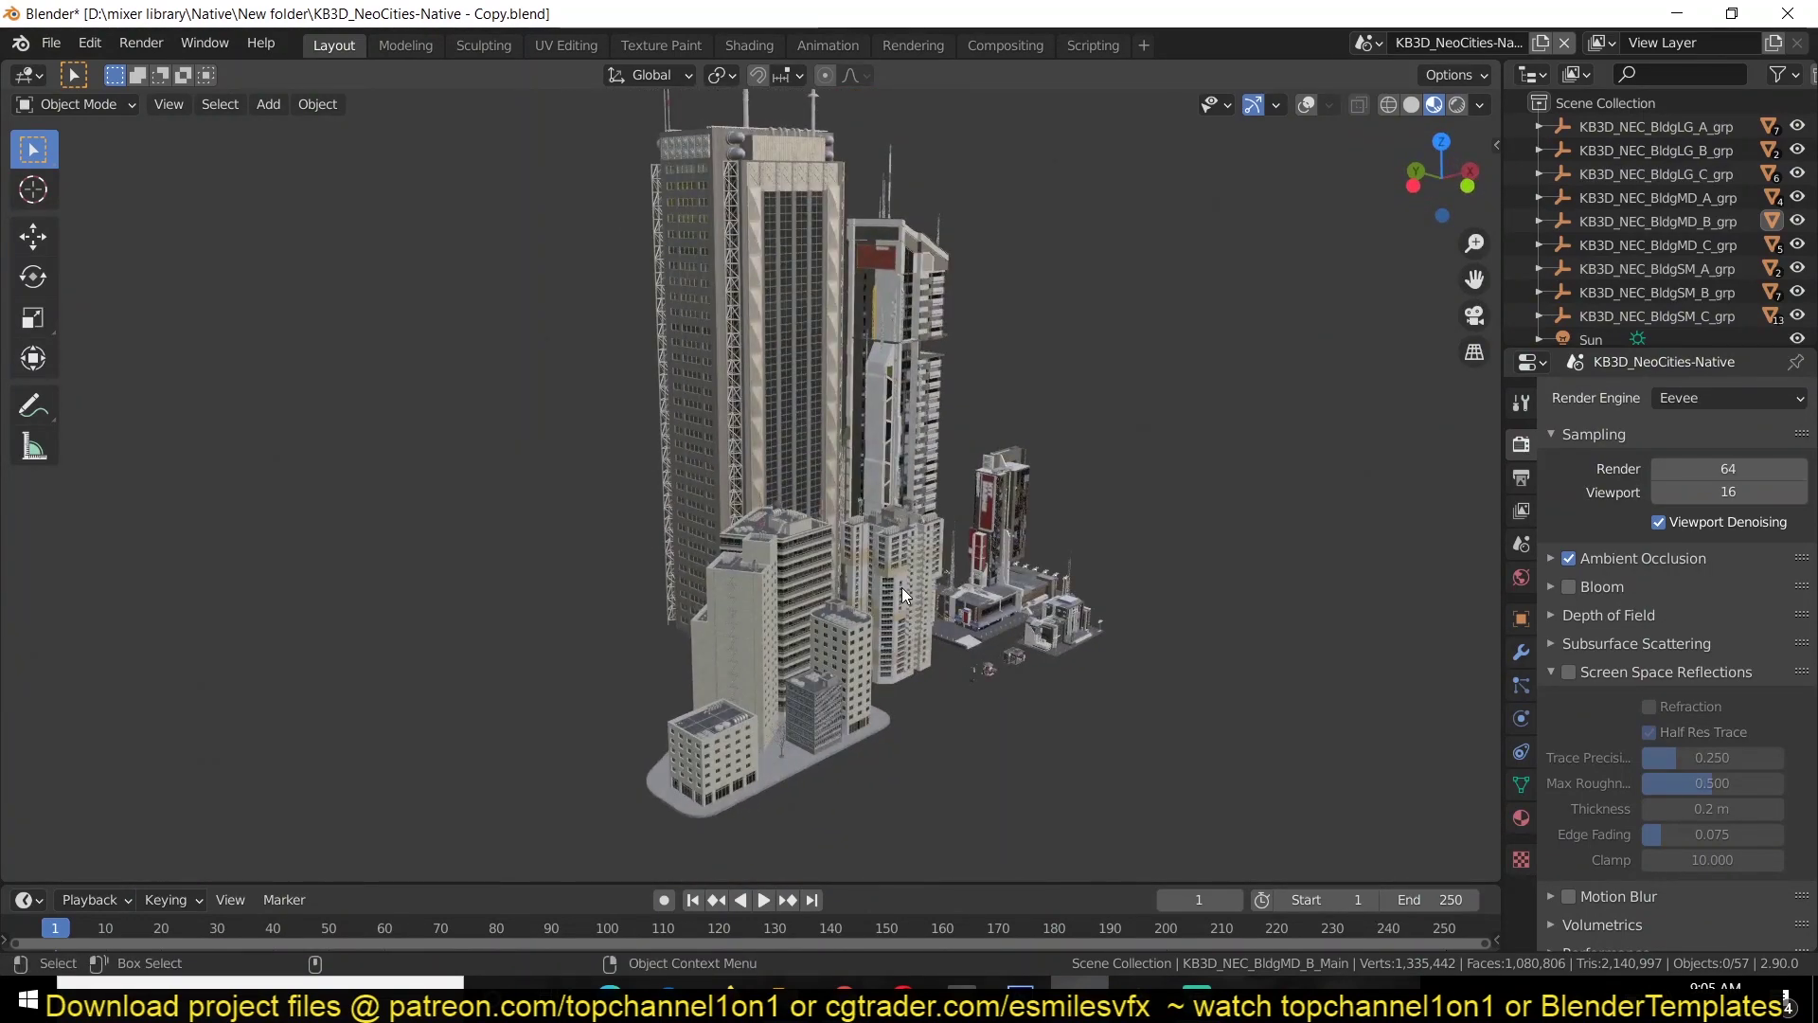
scroll(895, 675, "up", 4)
scroll(894, 675, "down", 3)
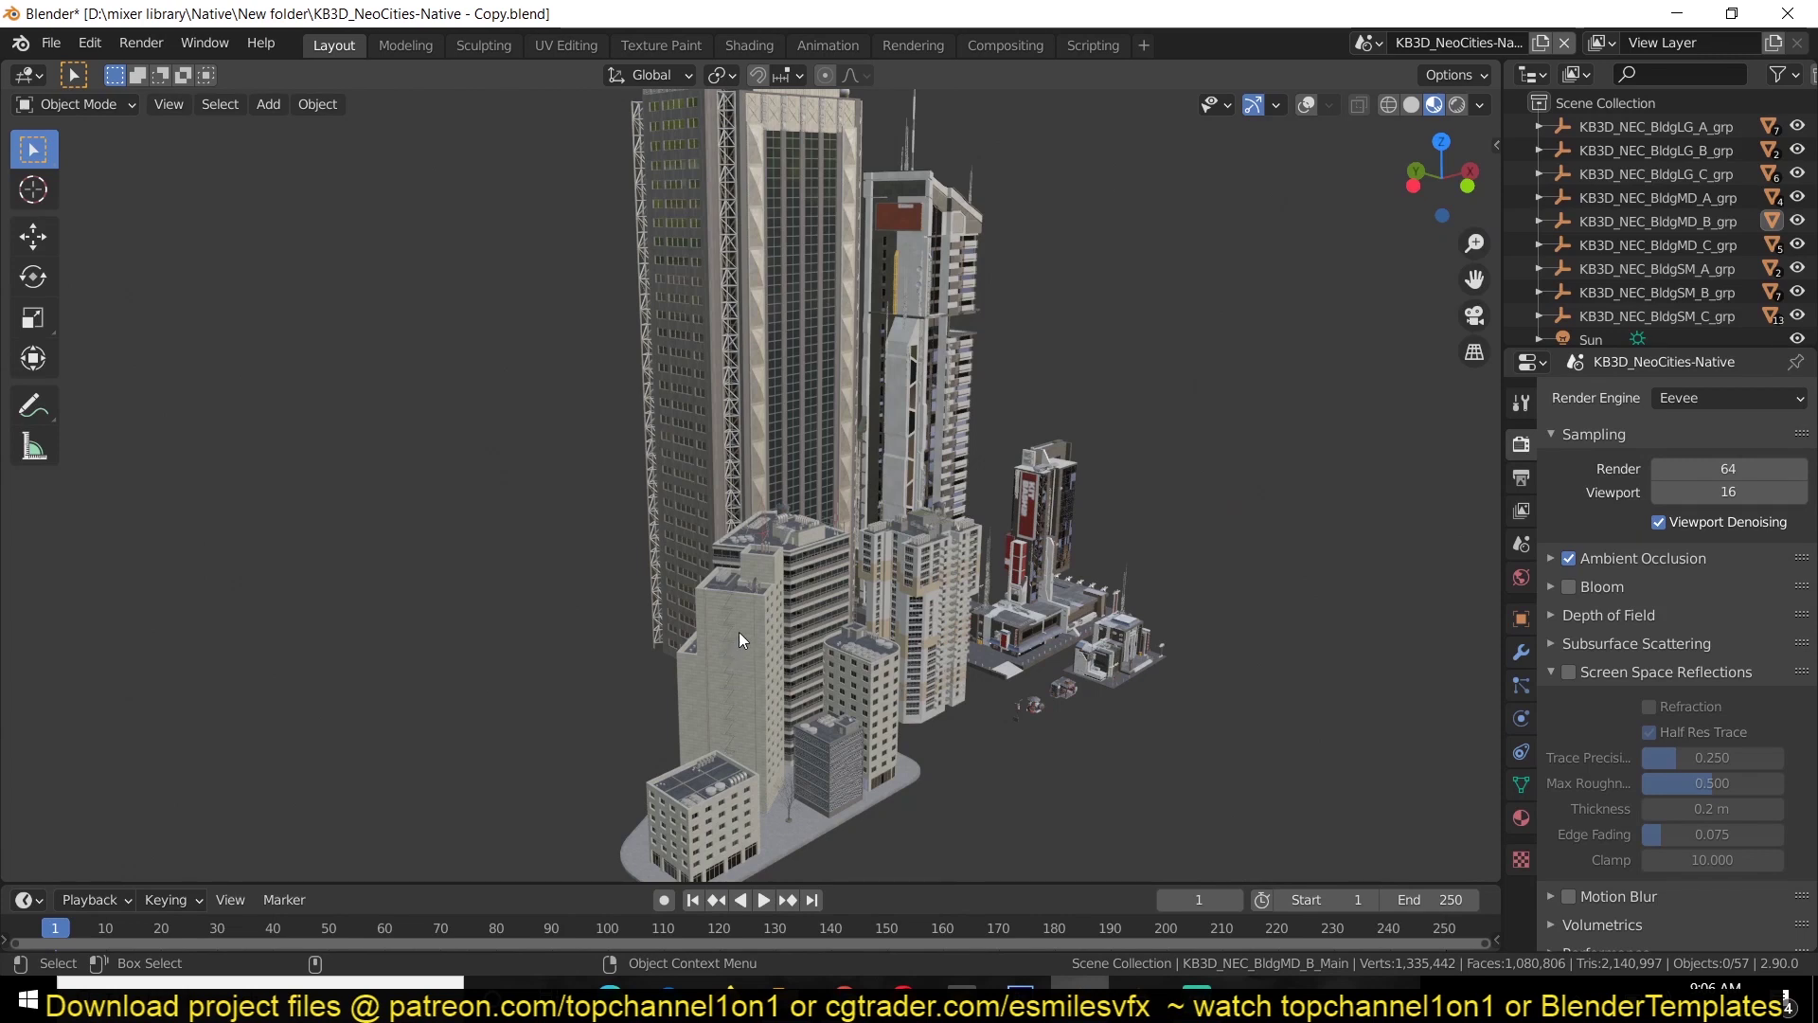
- Examine the textured upper floors, antennas and lattice trusses of the two tallest towers, and view the lower buildings around them
middle_click_drag(960, 360, 977, 541, "shift")
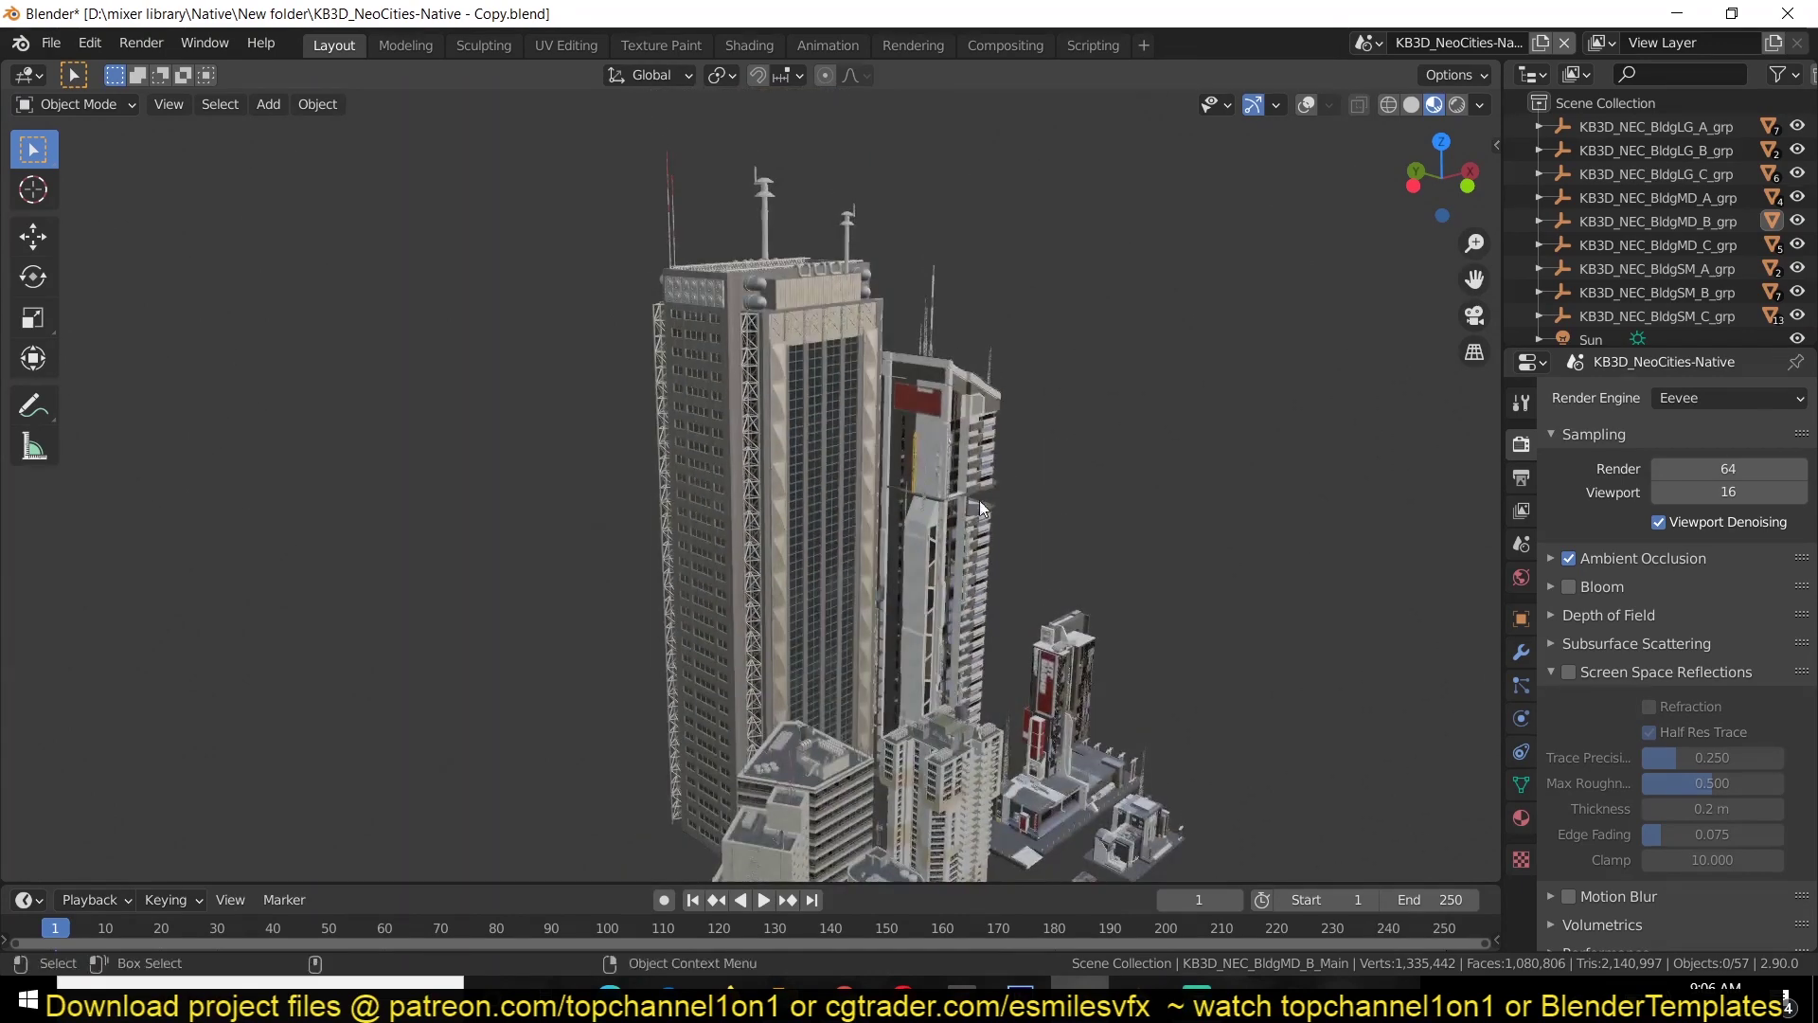
scroll(980, 500, "up", 3)
middle_click_drag(1002, 447, 1111, 456)
middle_click_drag(1059, 367, 806, 340, "shift")
scroll(1063, 693, "up", 4)
scroll(1038, 661, "up", 4)
scroll(769, 737, "up", 5)
scroll(786, 615, "down", 6)
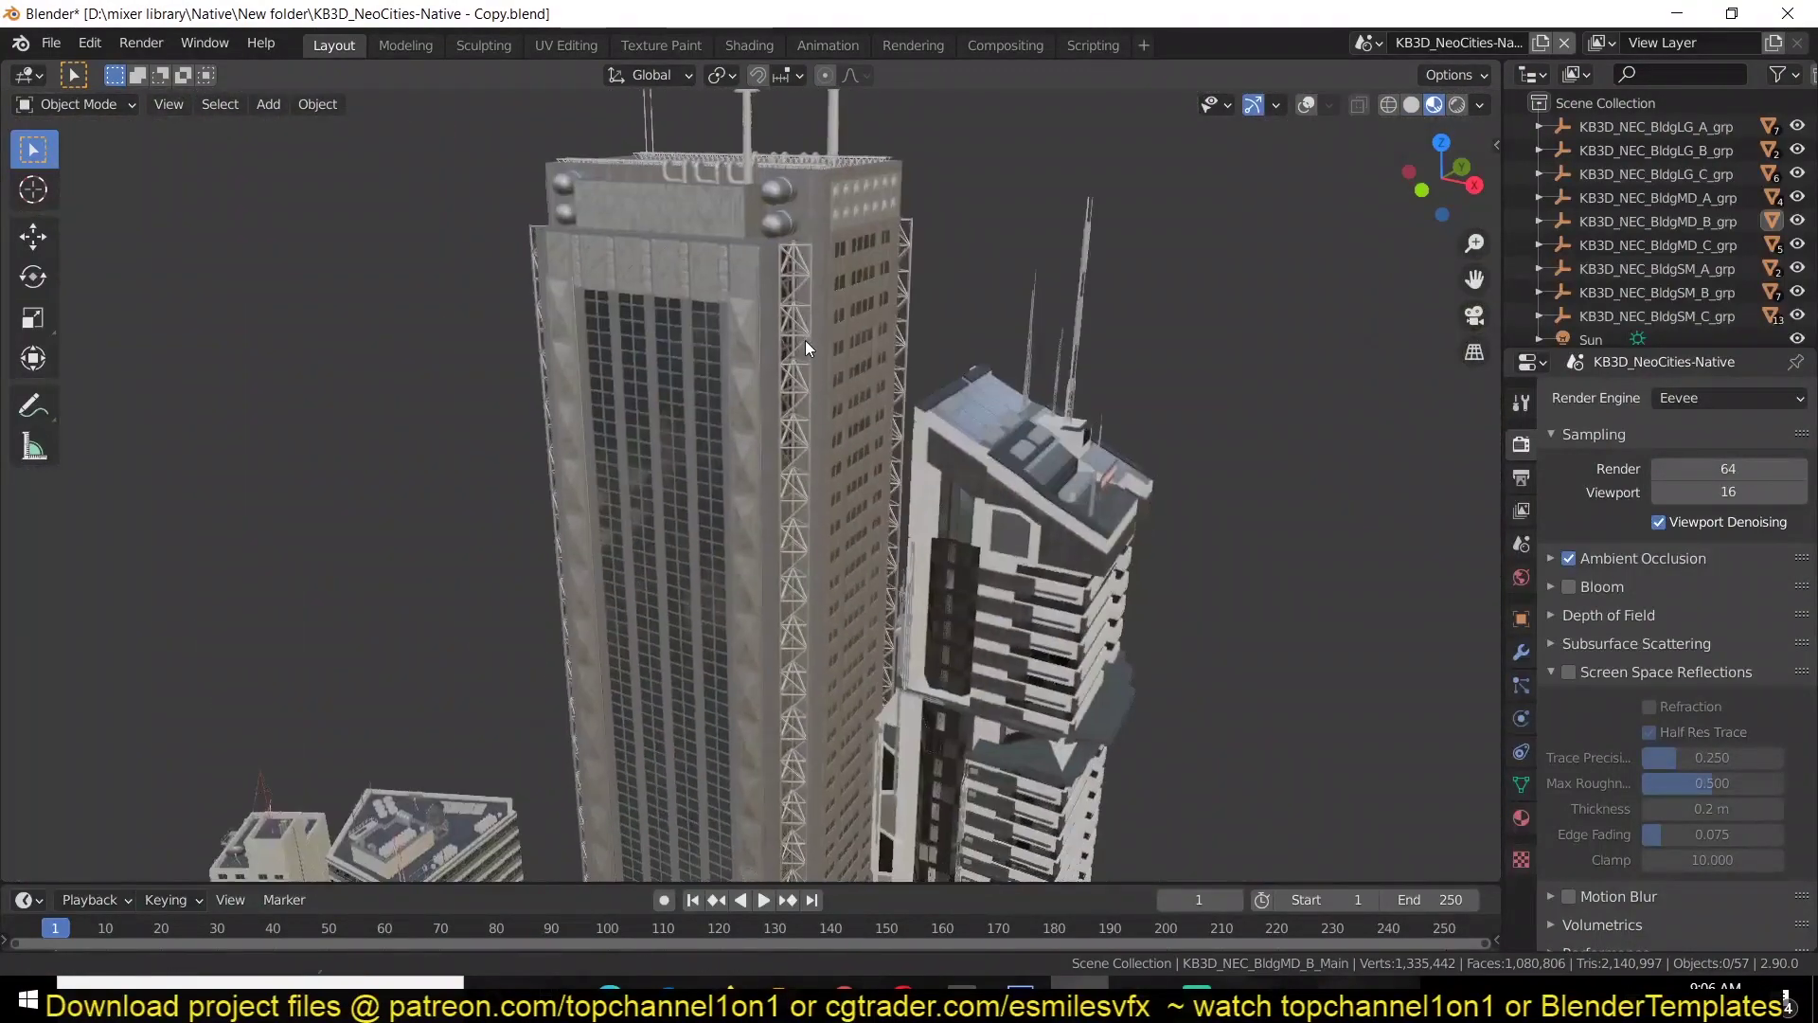
scroll(806, 339, "down", 5)
middle_click_drag(775, 627, 871, 370, "shift")
scroll(807, 529, "up", 5)
scroll(807, 531, "down", 3)
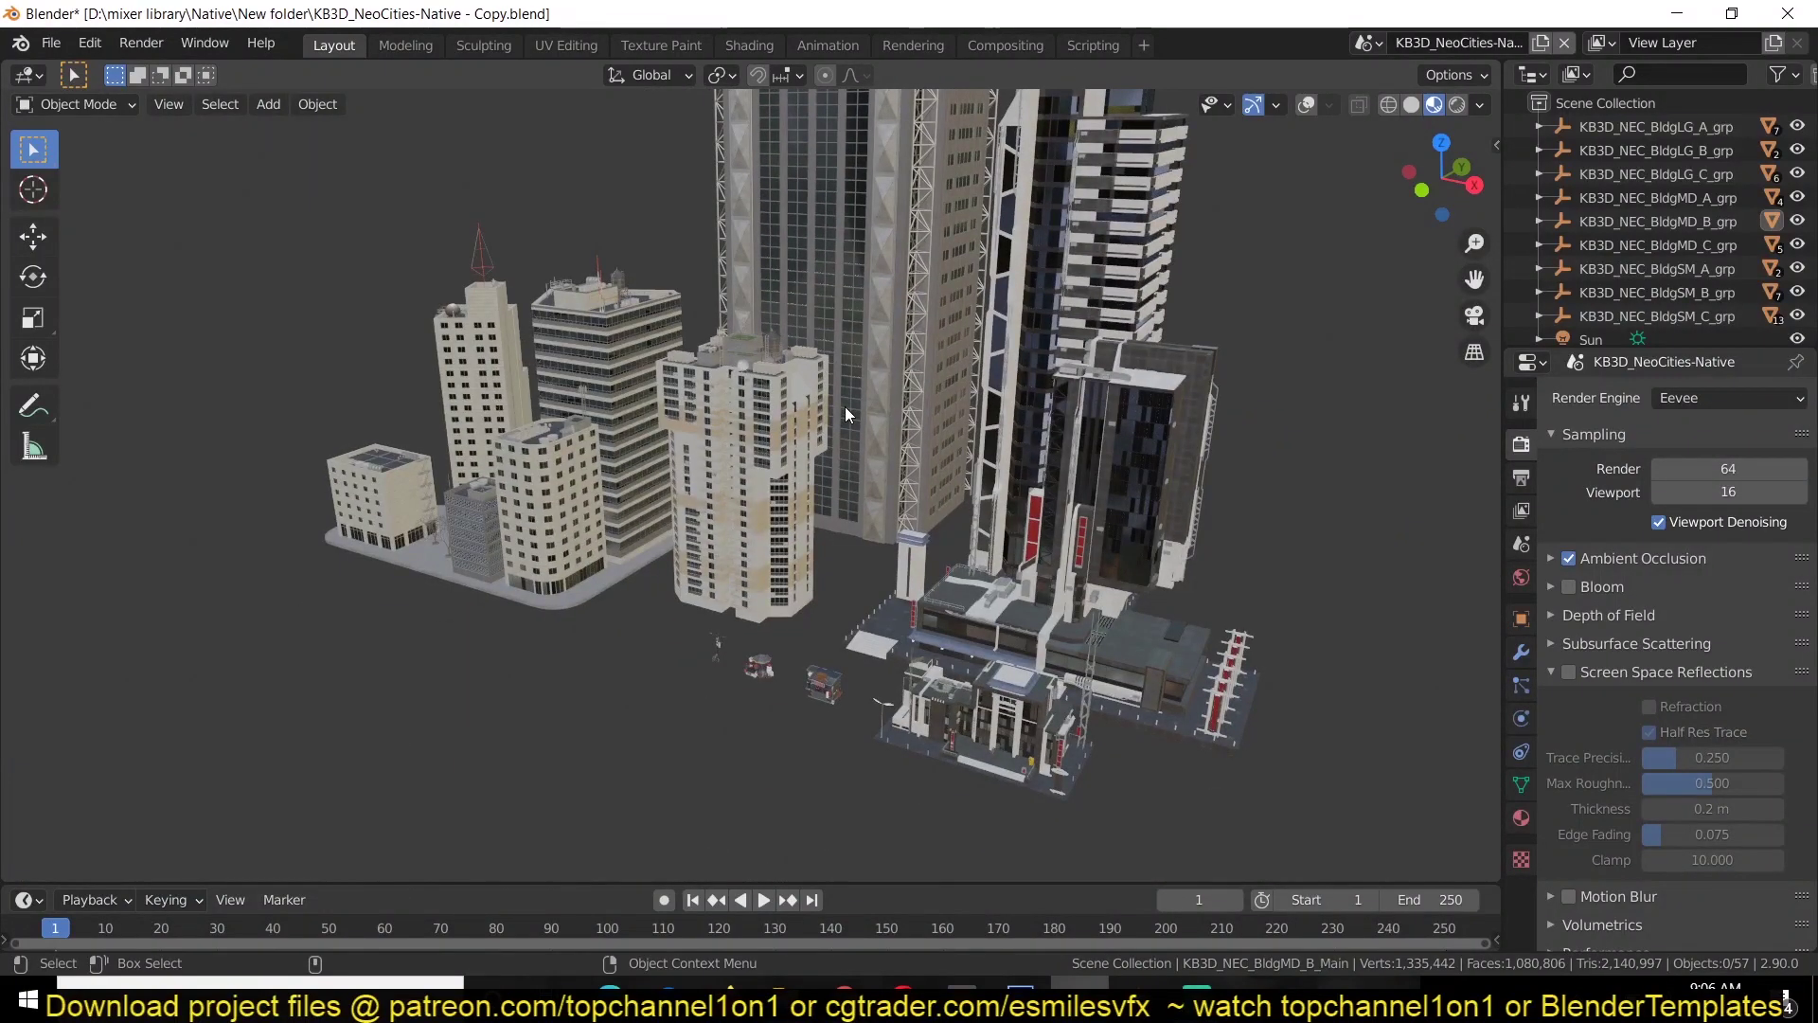
key("F3")
type("wal")
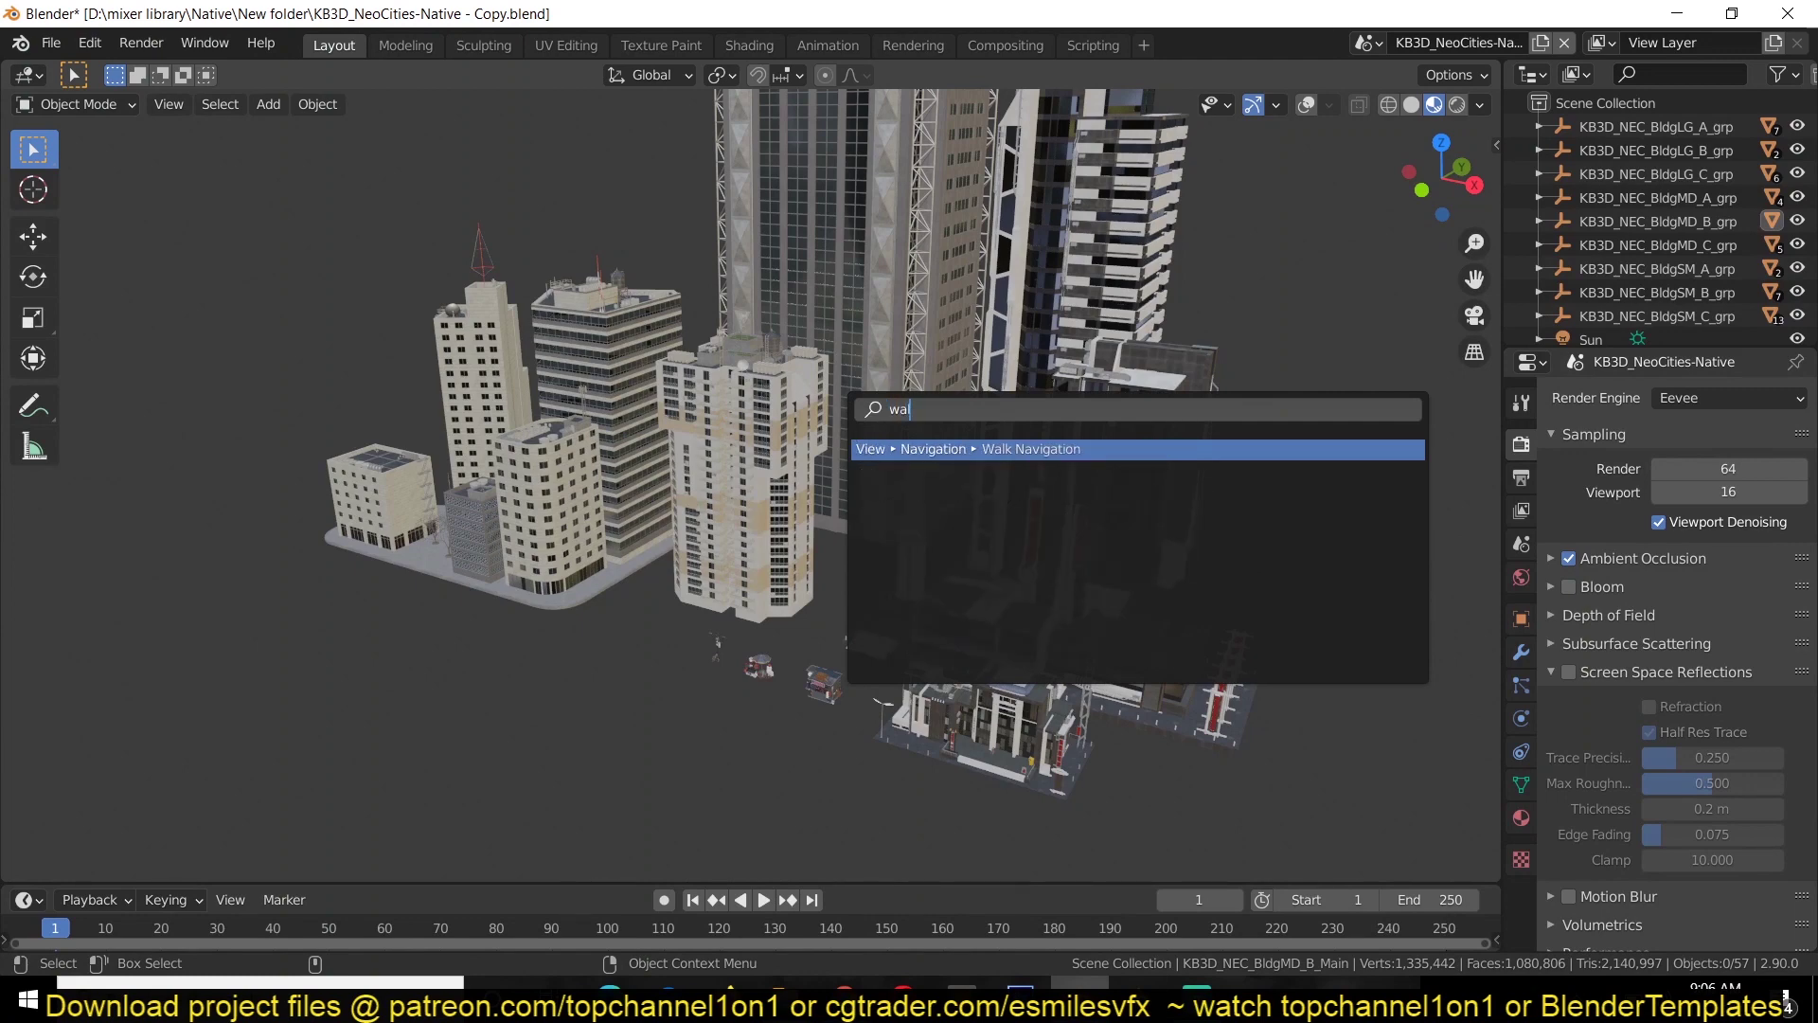
key("Return")
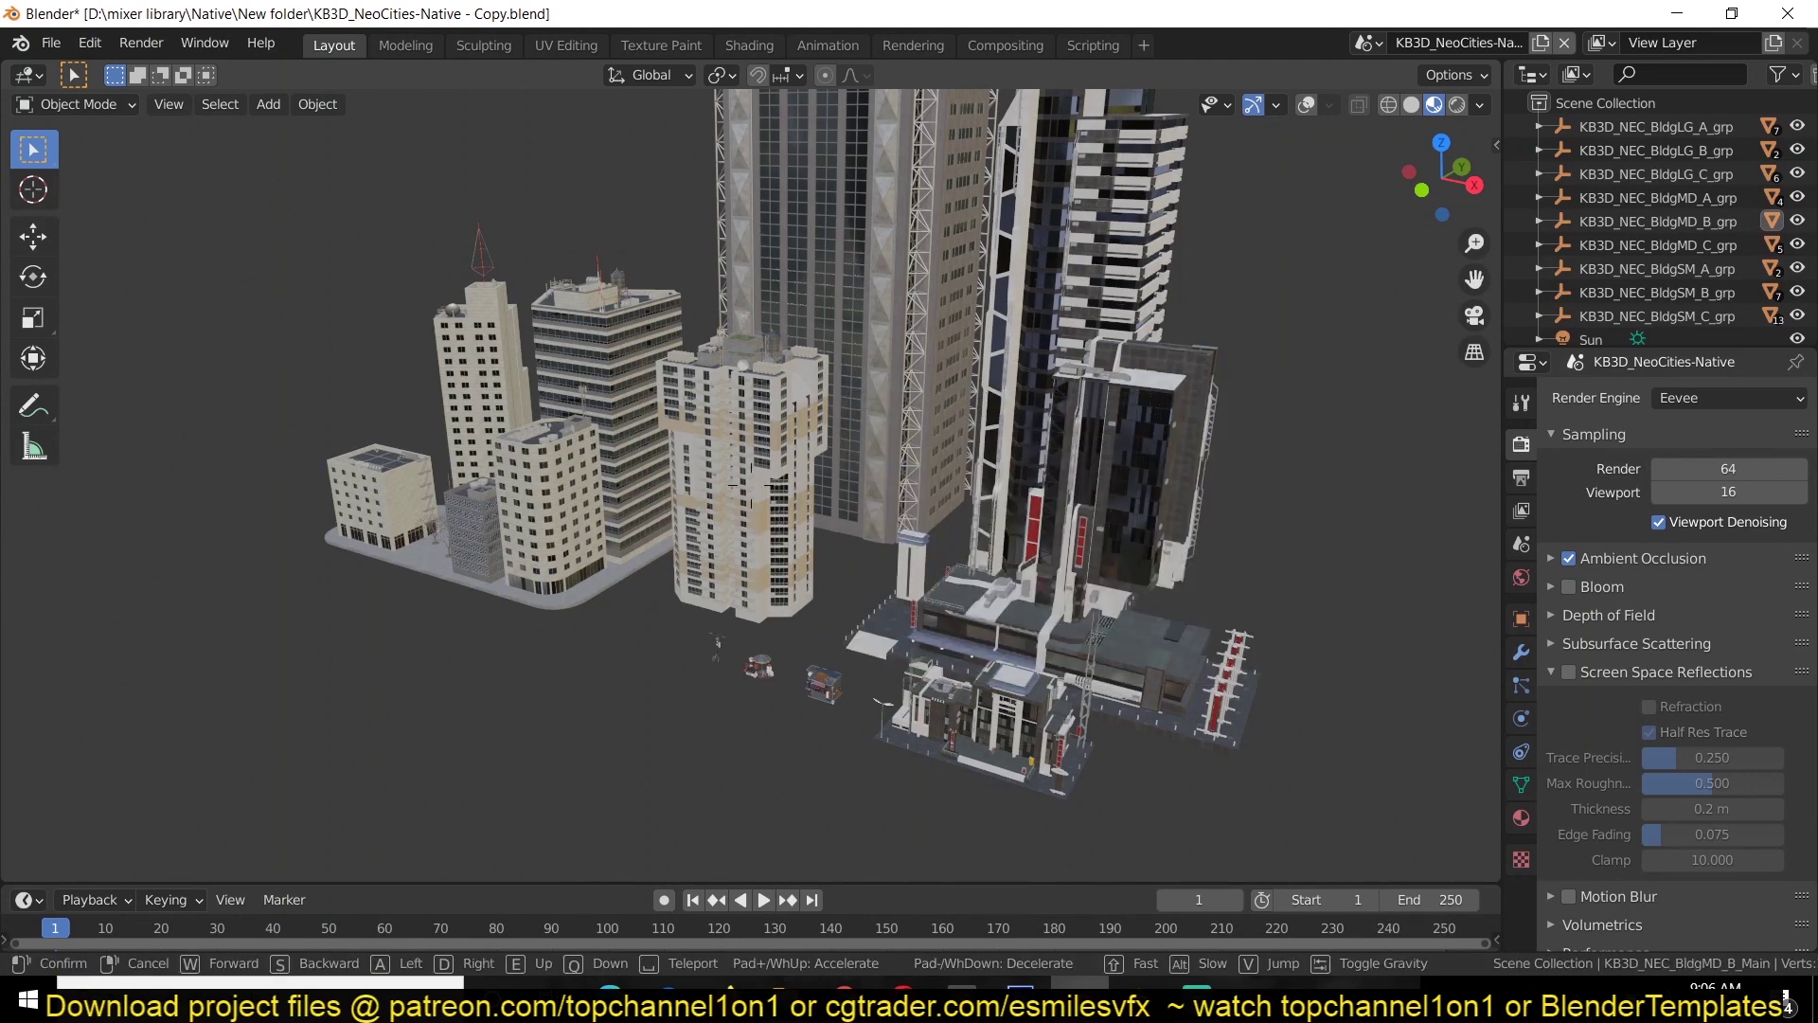
key("w")
key("w")
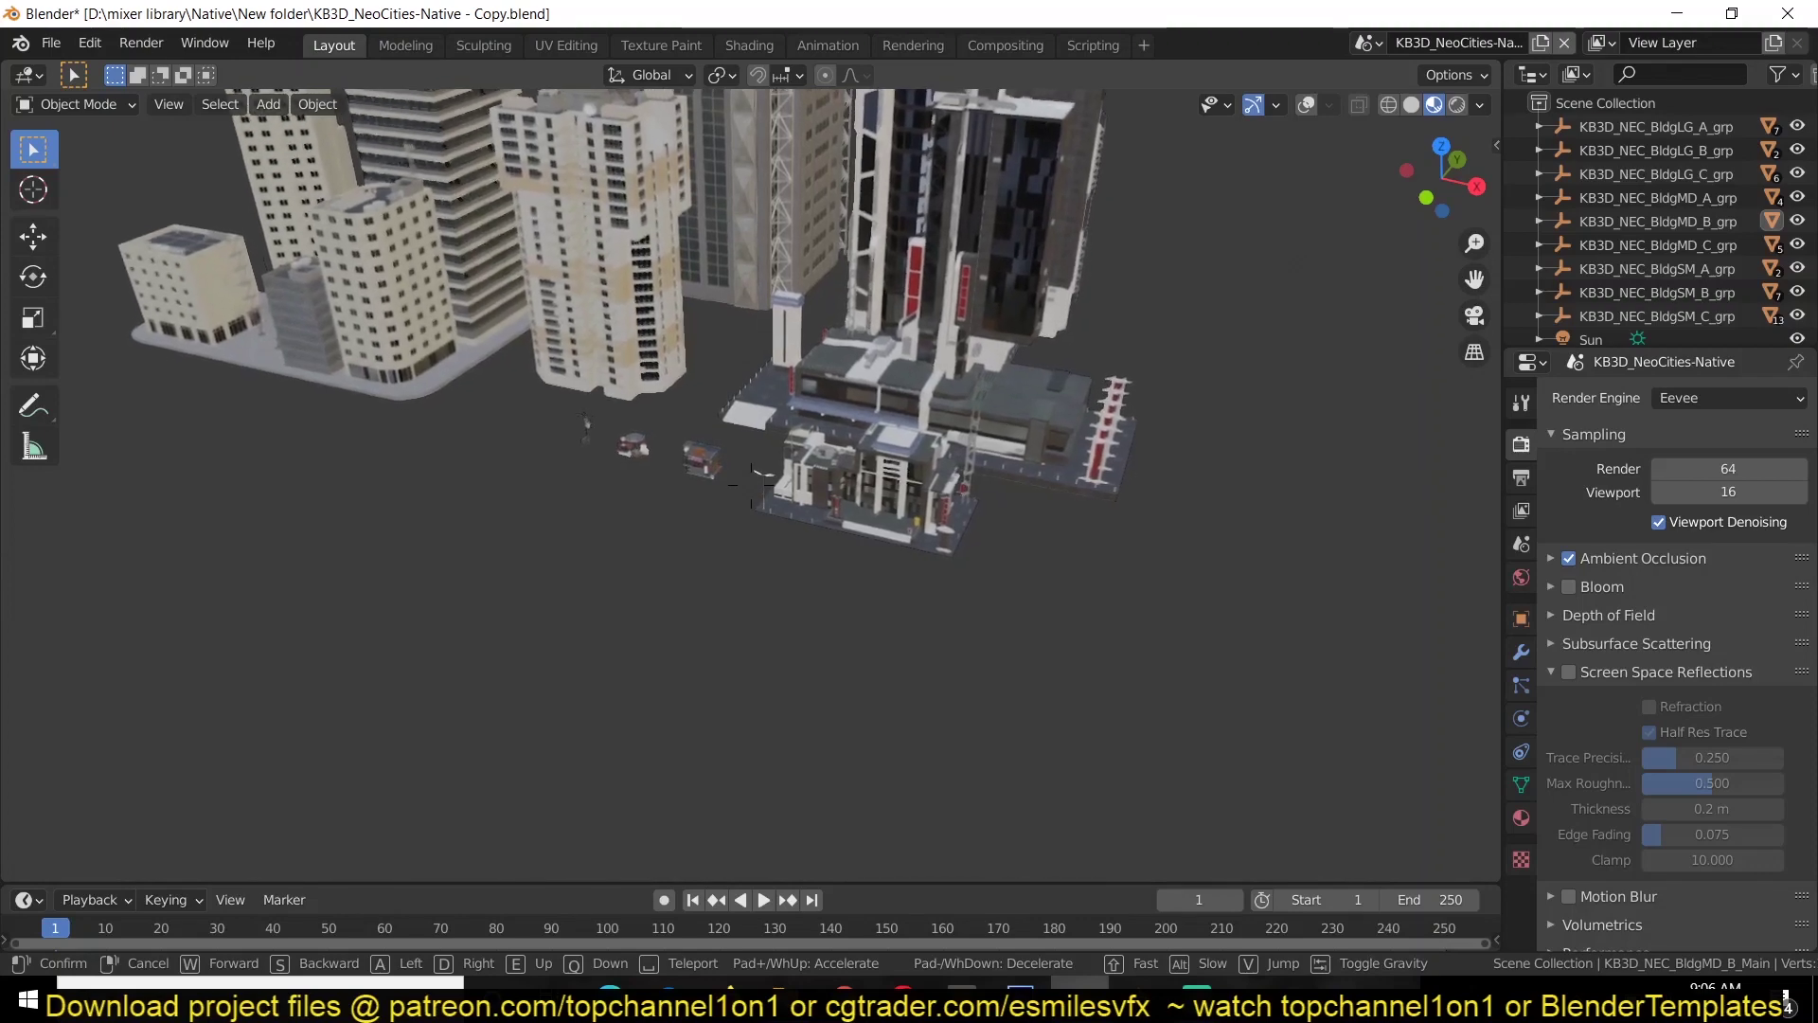
key("Escape")
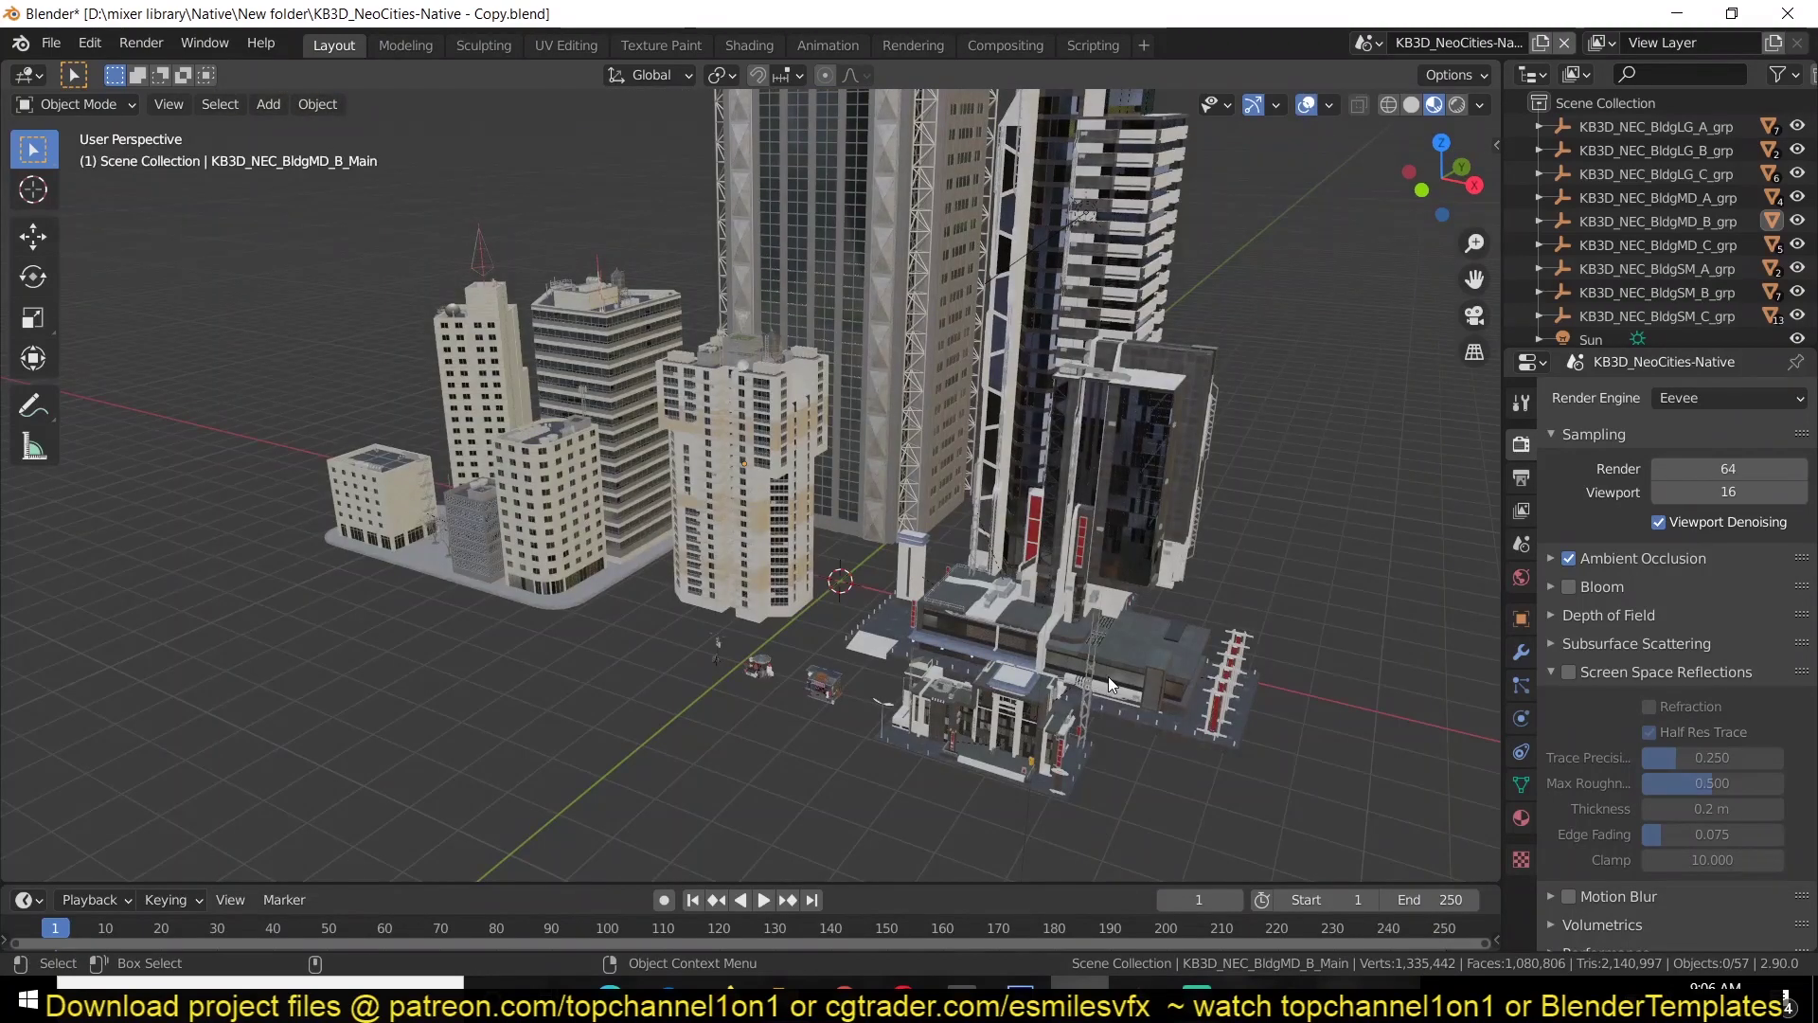
- Start Walk Navigation and fly around the plaza building to examine its entrance, windows, roof tiles and bollards at close range
middle_click_drag(1109, 678, 1015, 597, "shift")
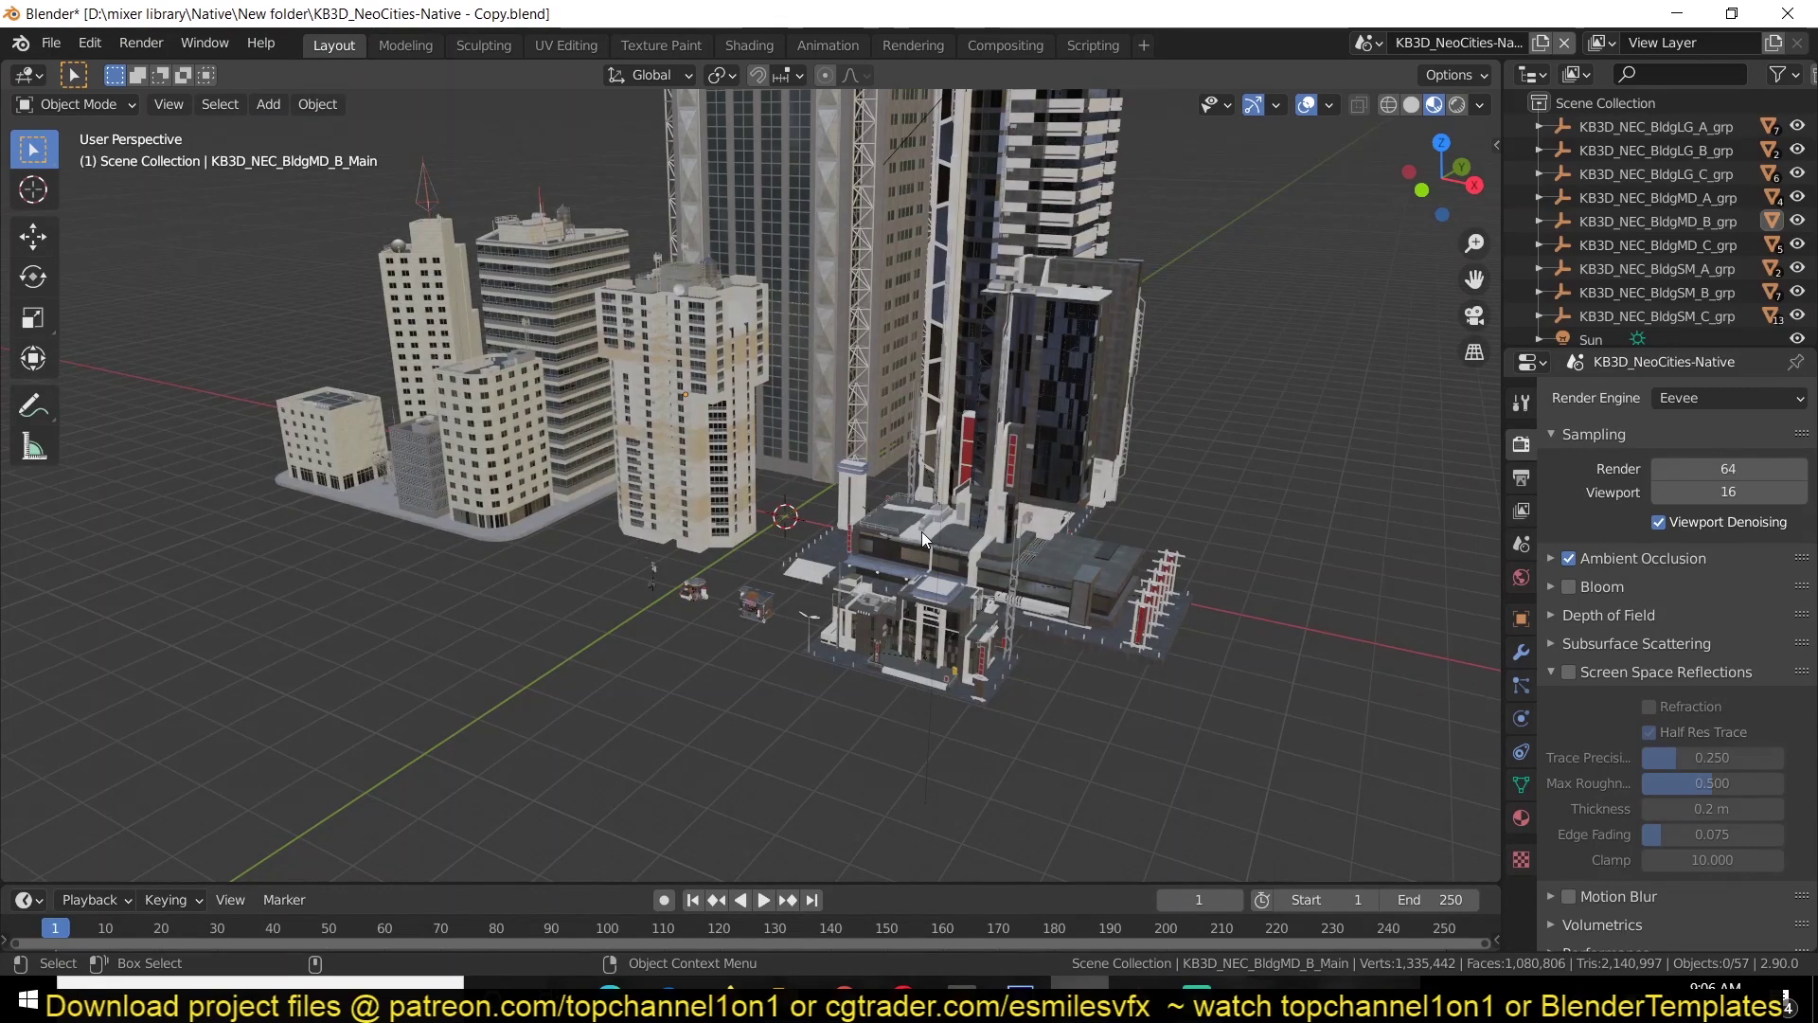
key("F3")
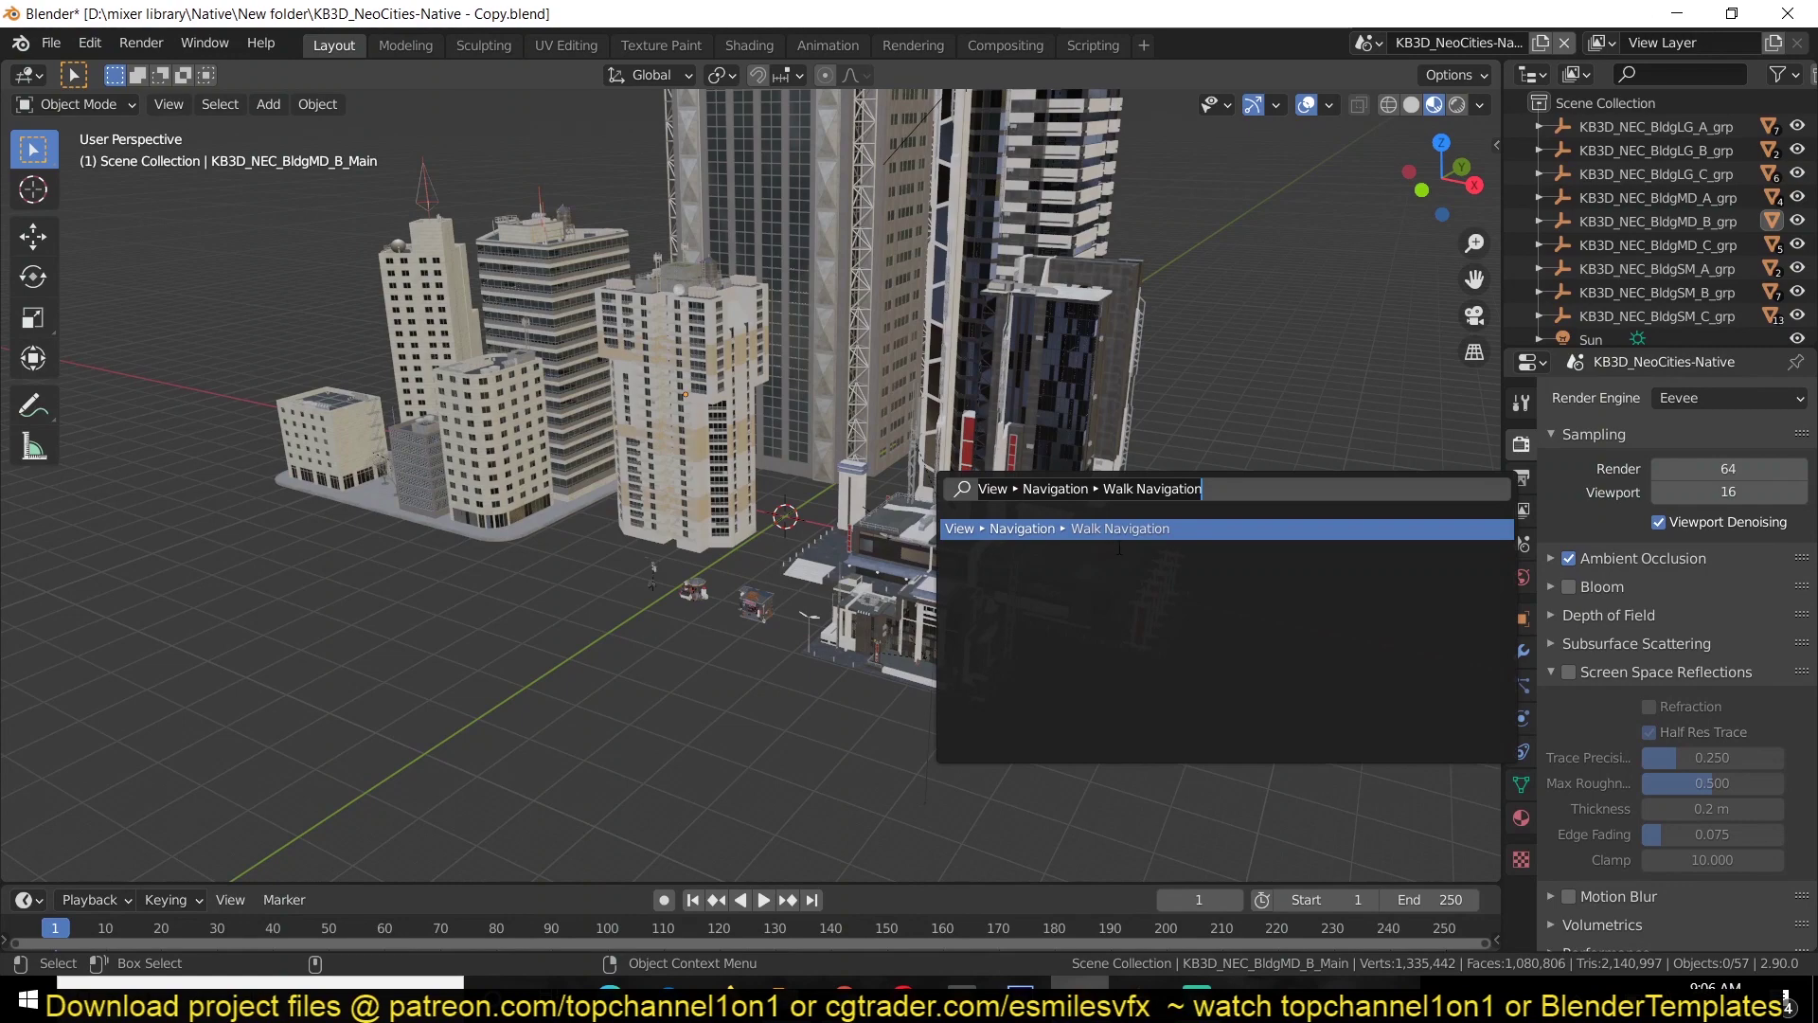
left_click(1137, 528)
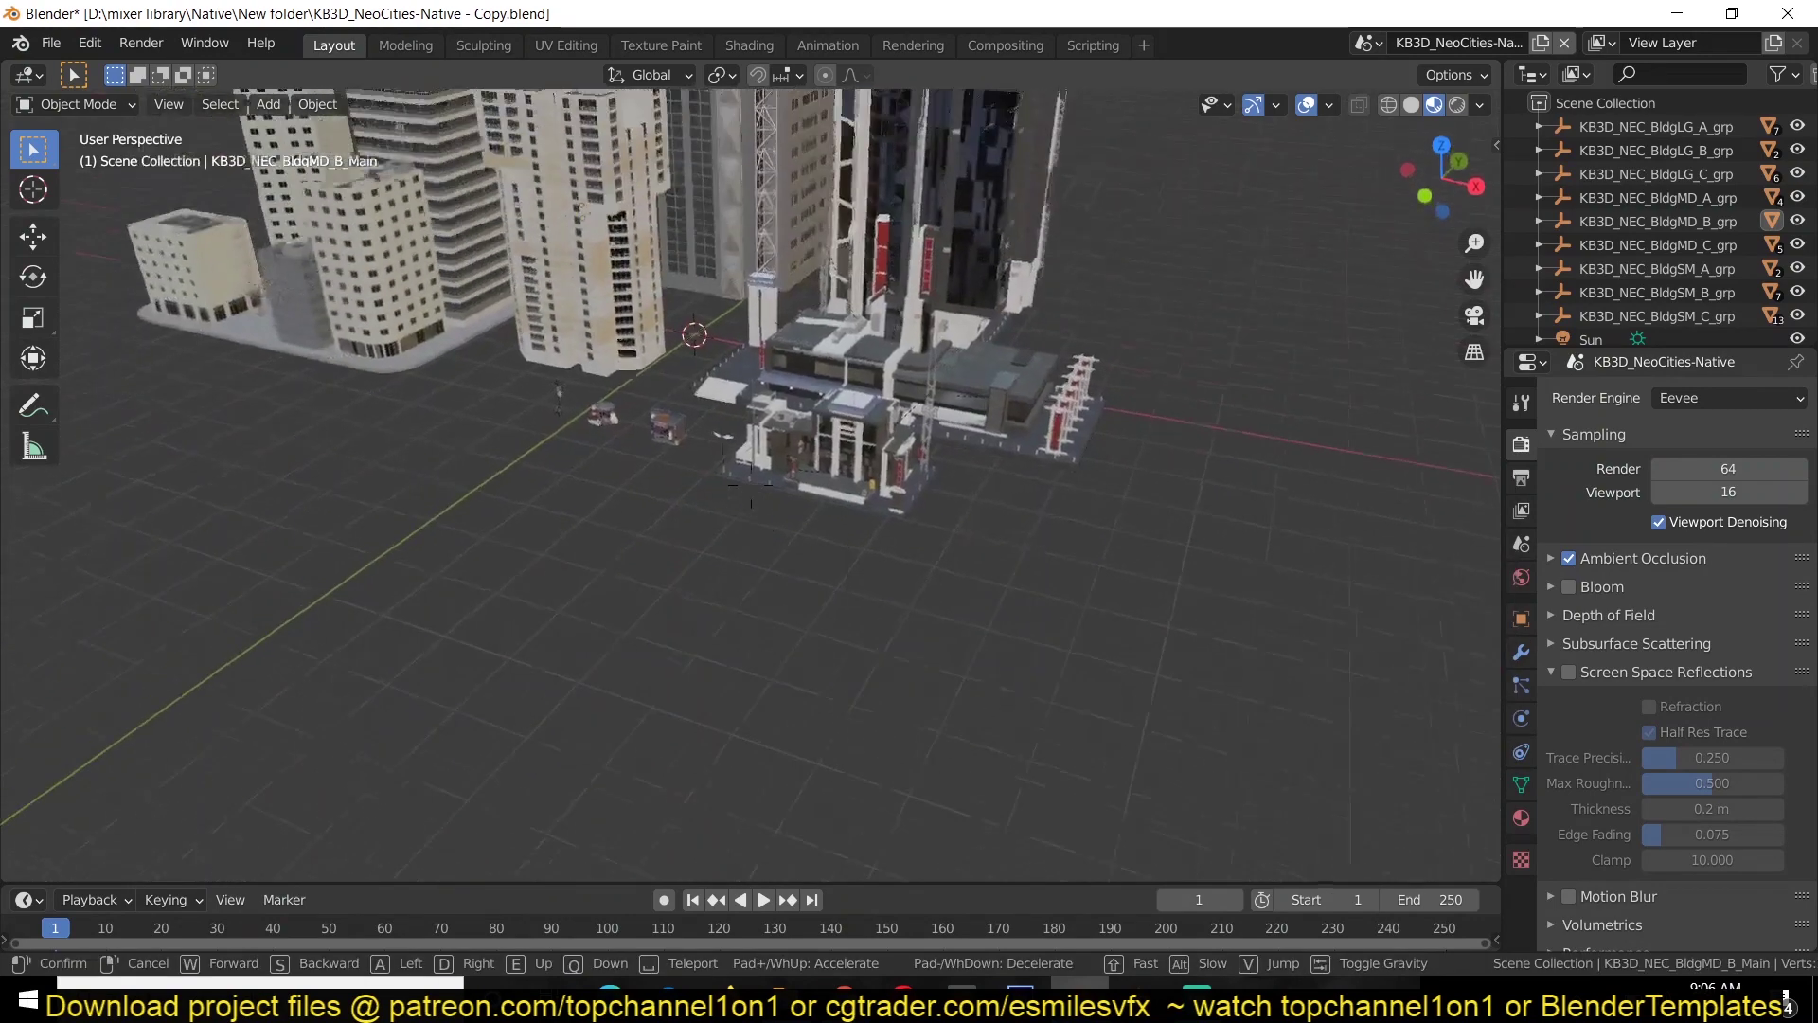
key("w")
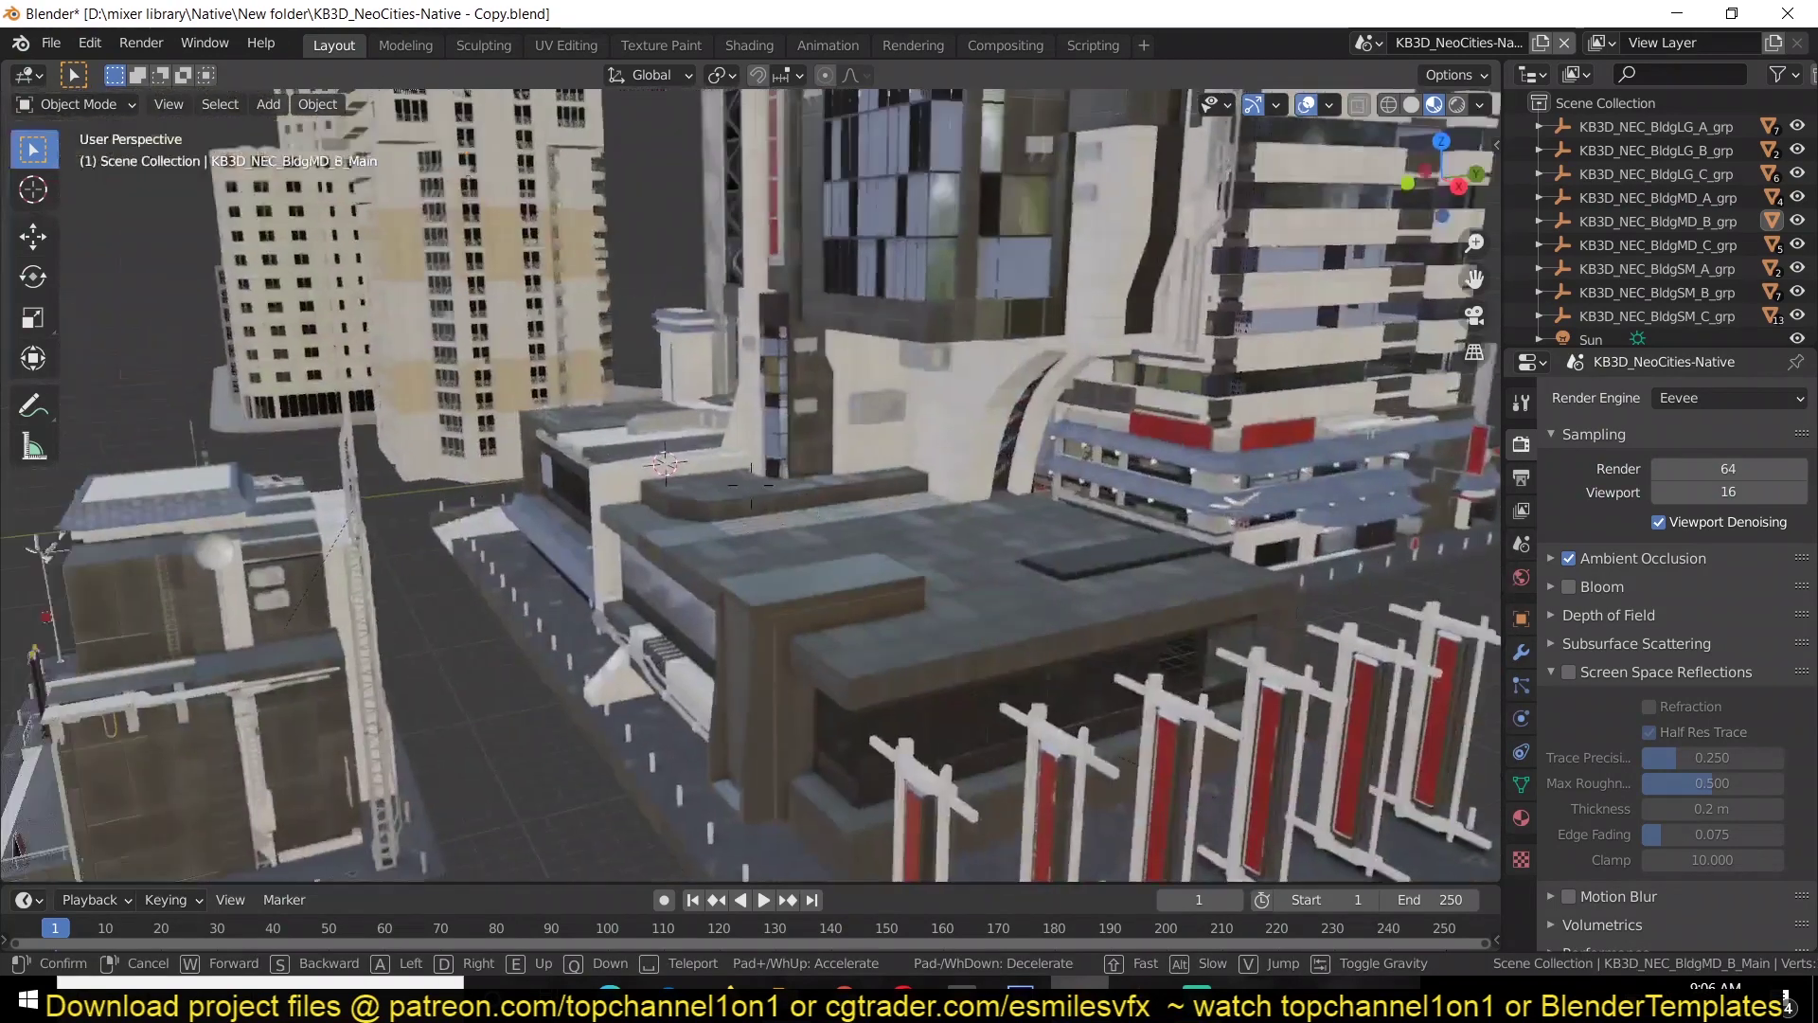
key("s")
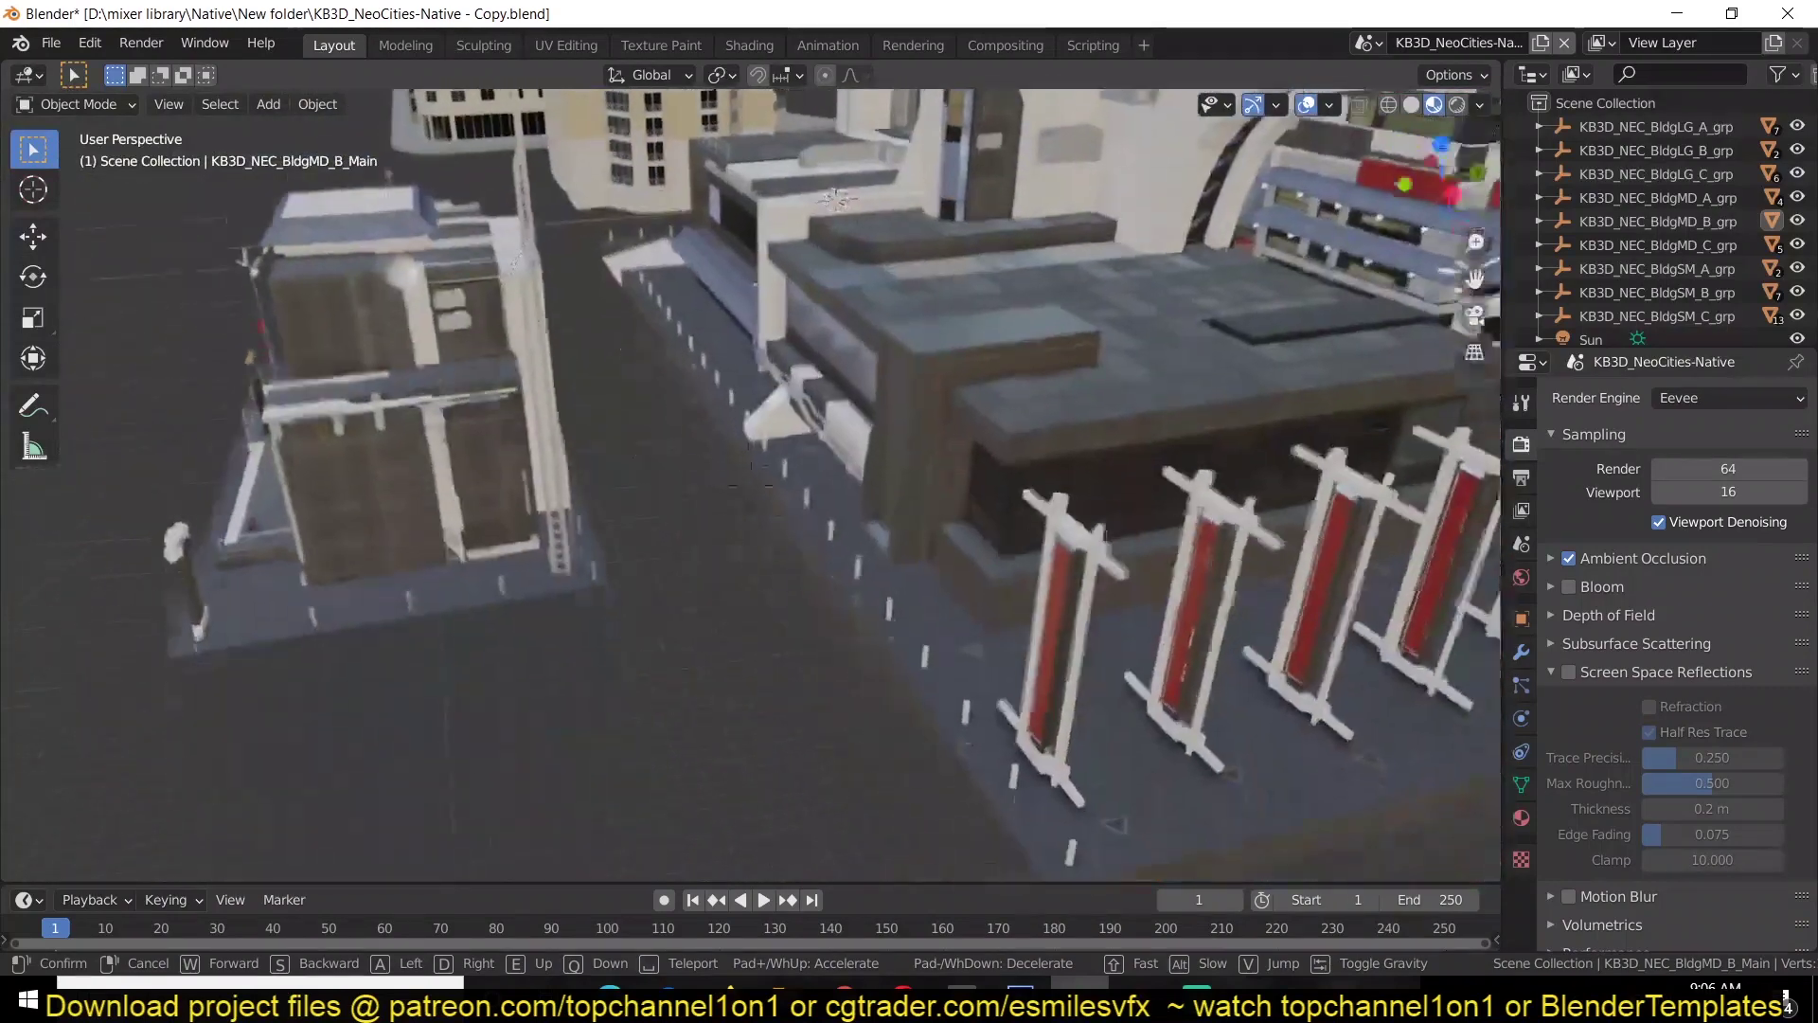
key("w")
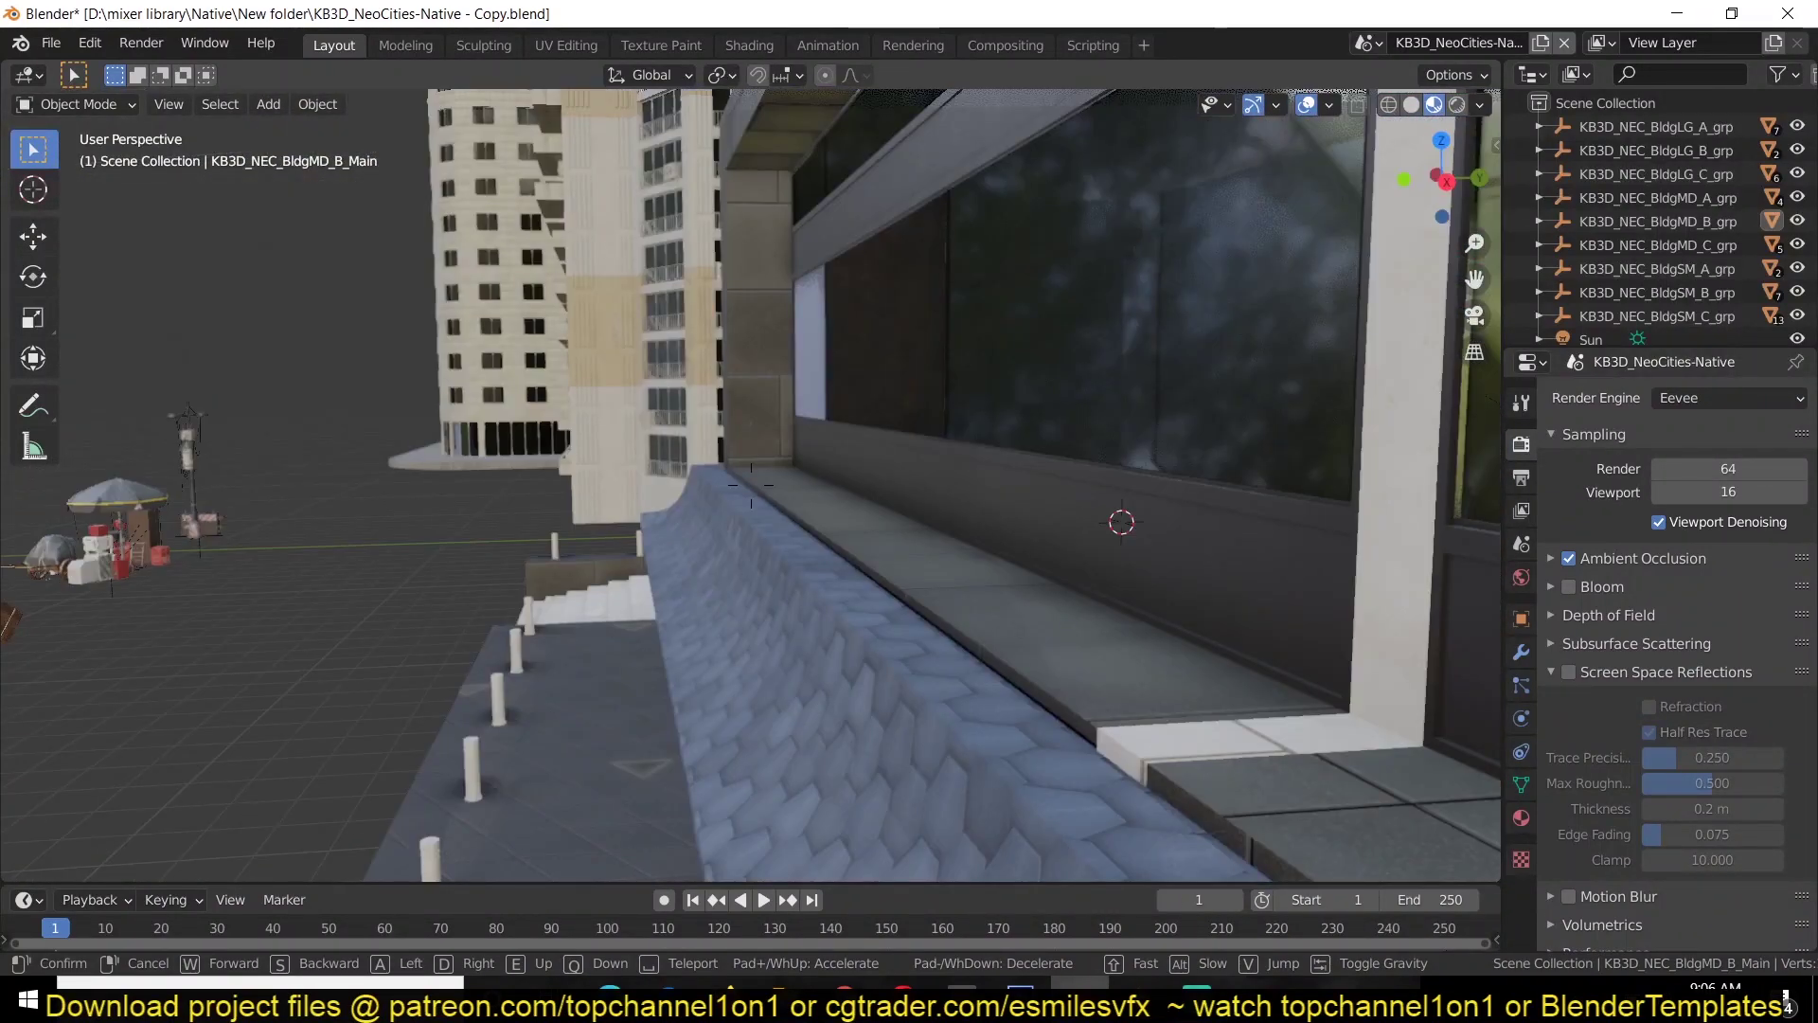
key("w")
key("s")
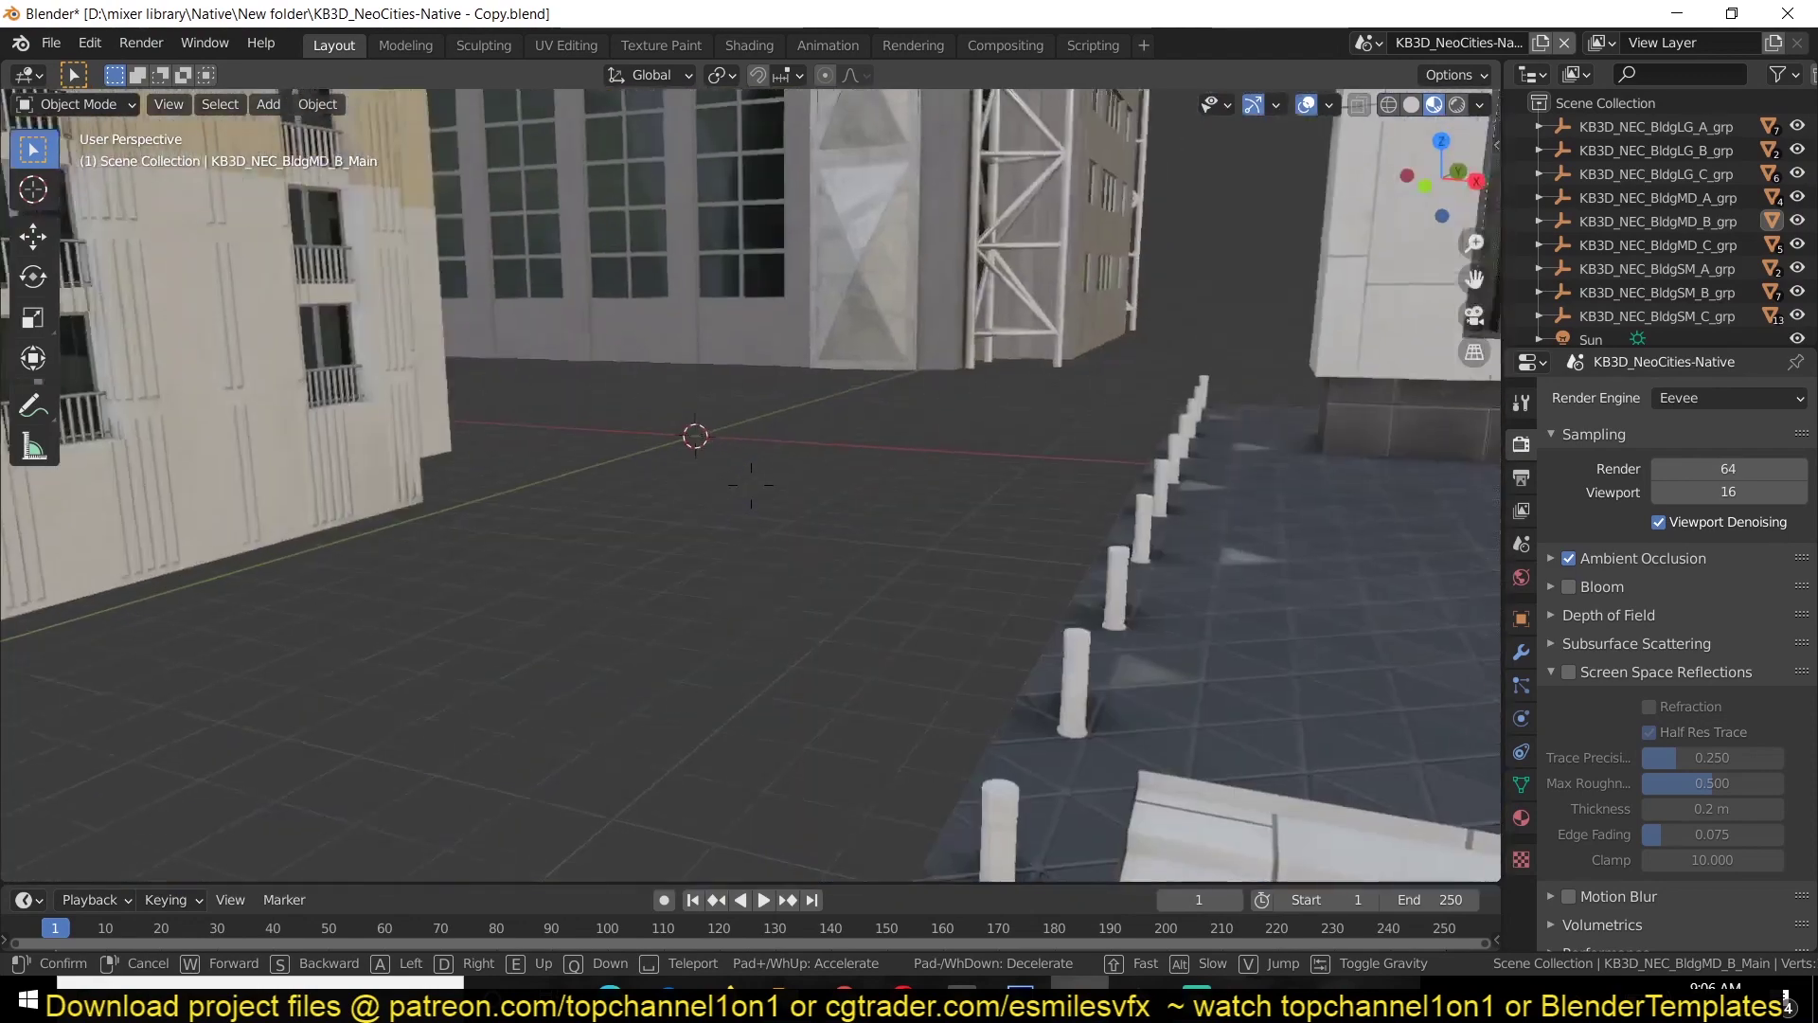
key("w")
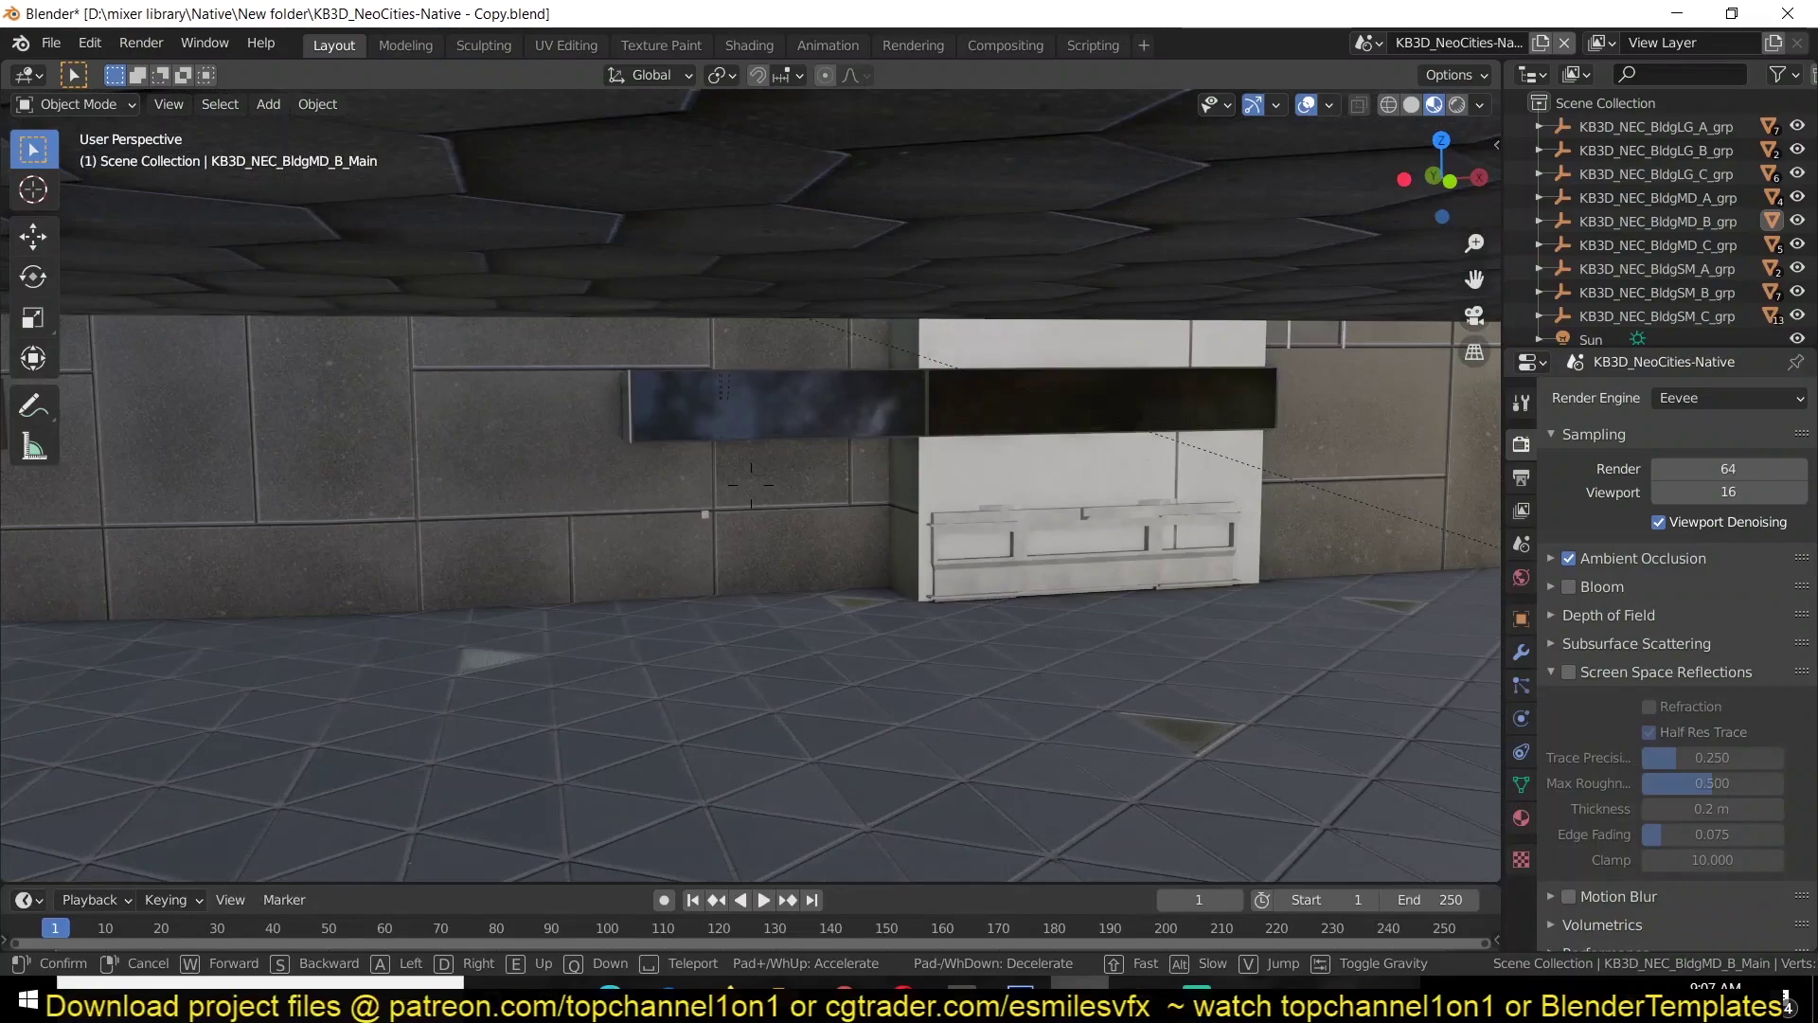
key("w")
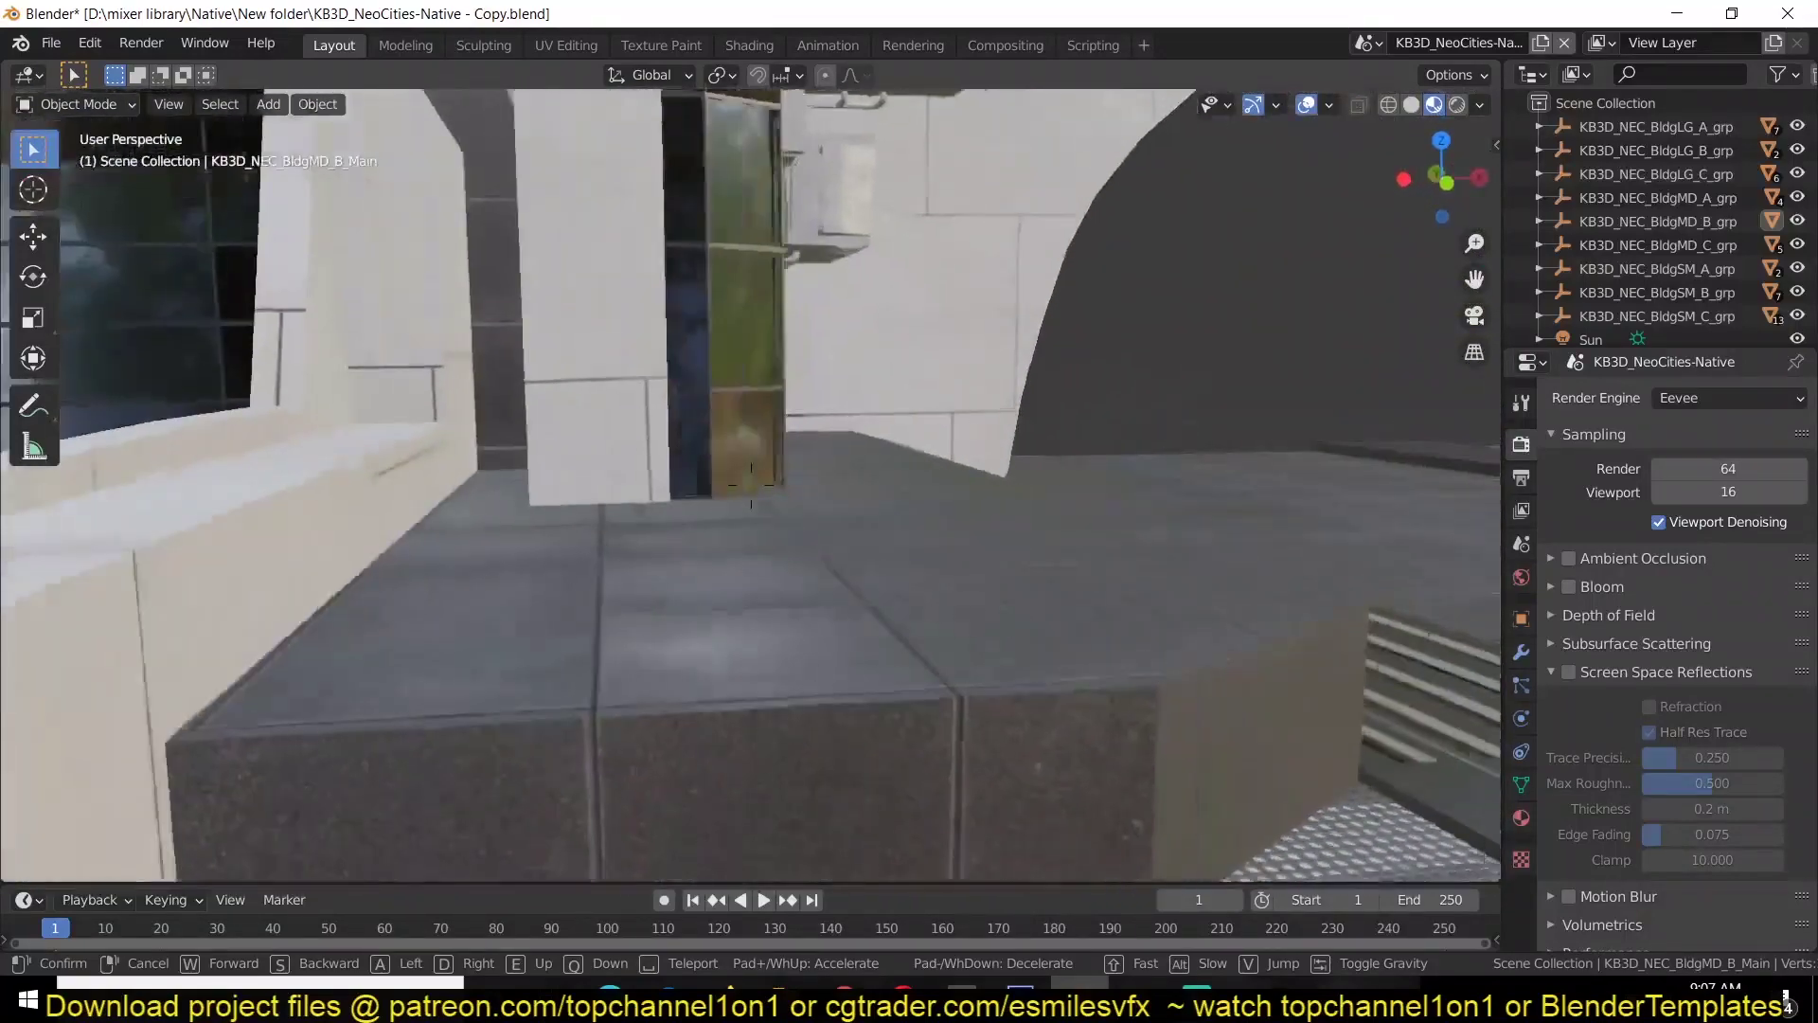
key("w")
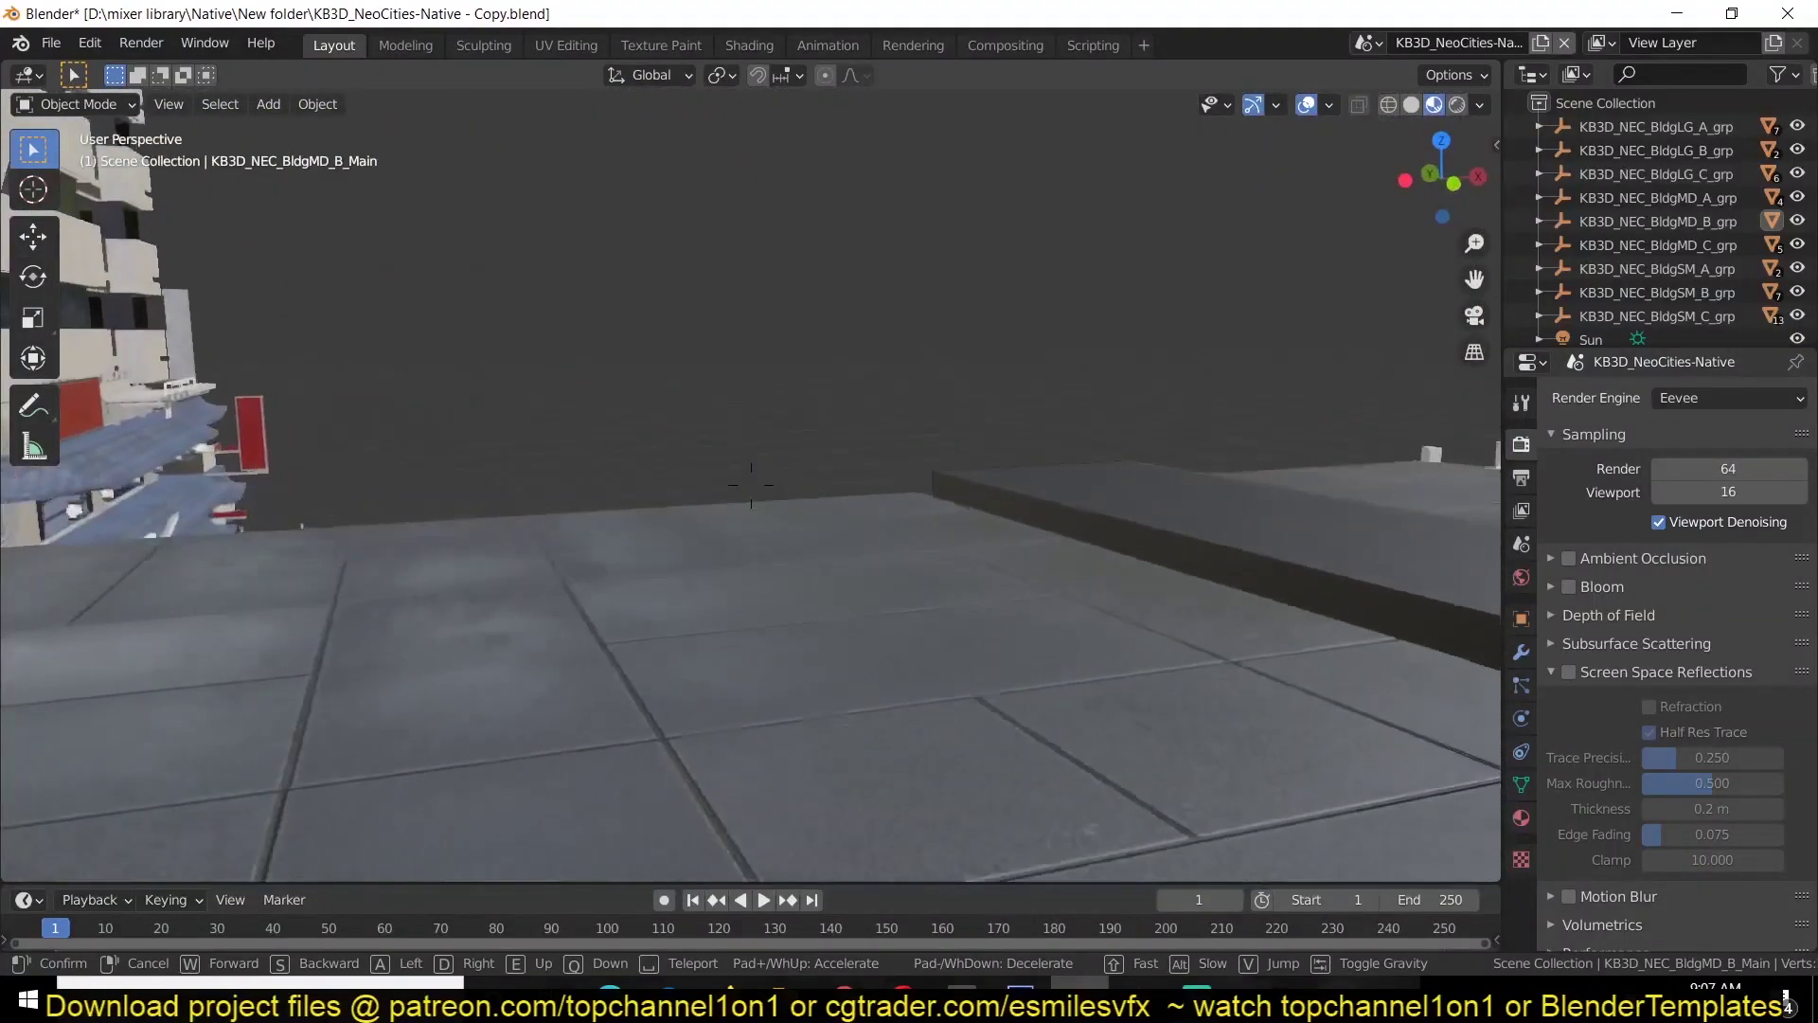
key("w")
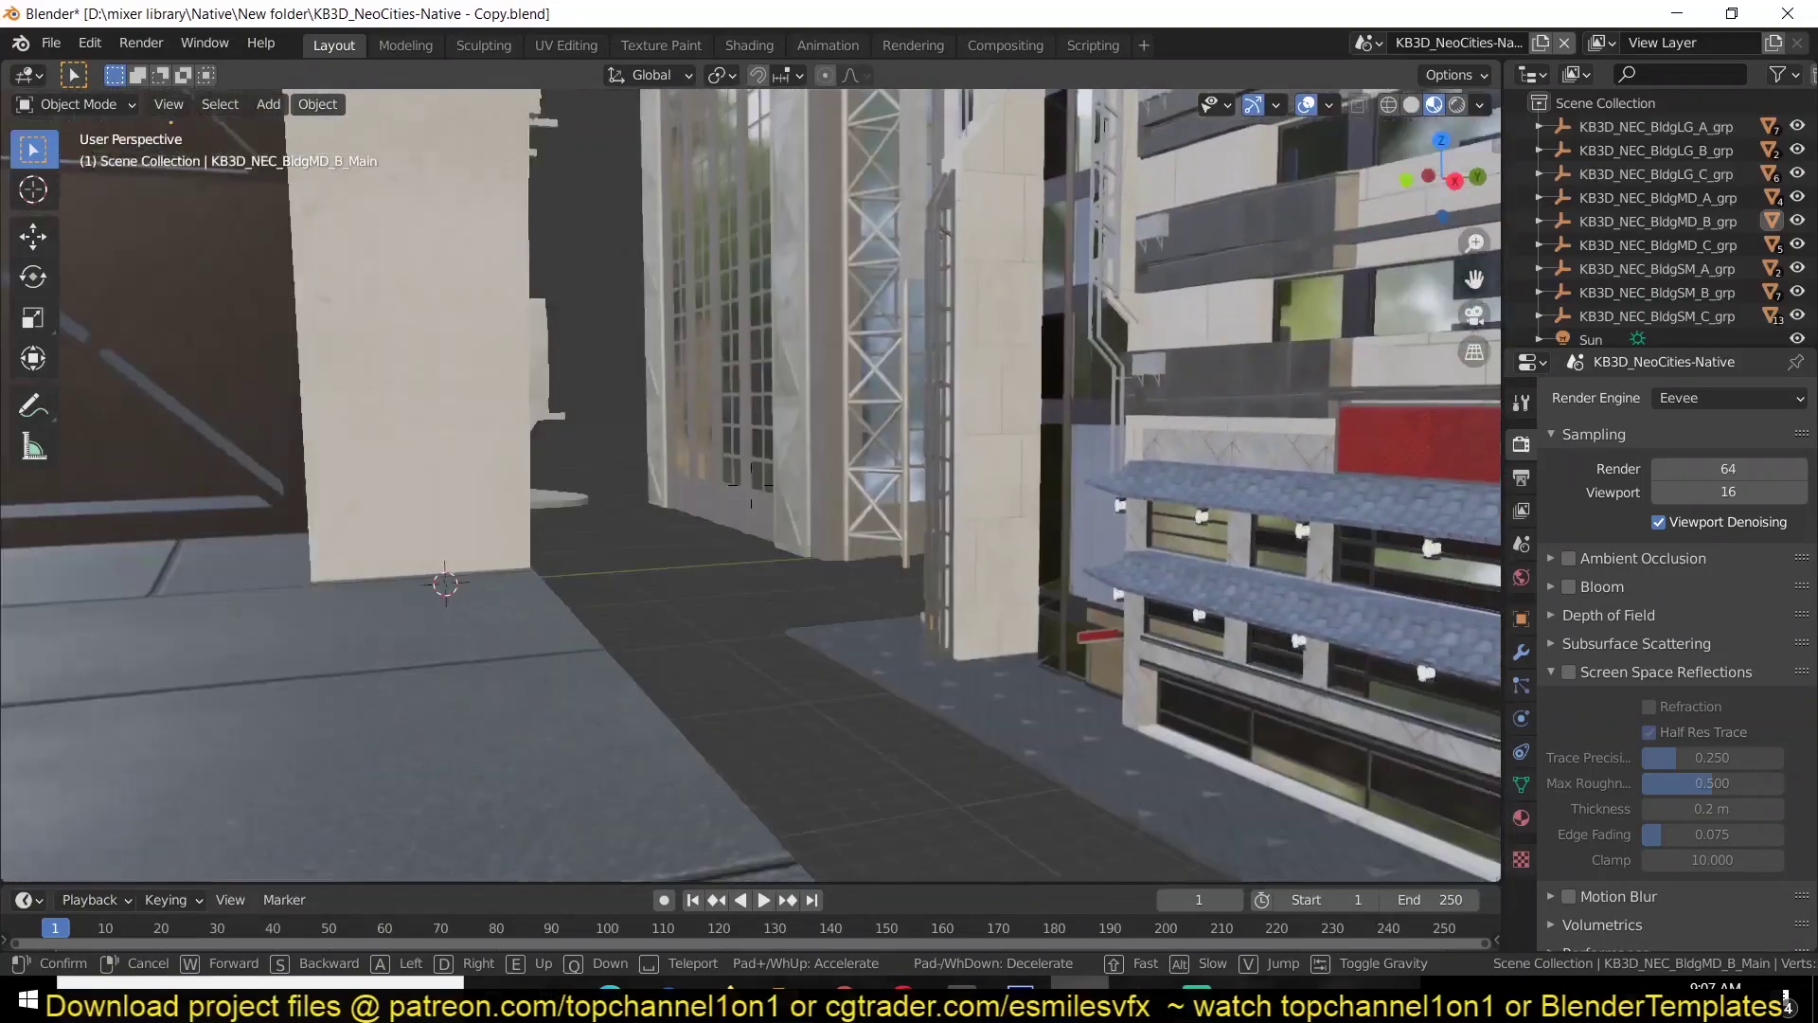
- Fly up to the medicine shop and examine its bottle shelves, ceiling lights, sign and storage barrels at close range
key("w")
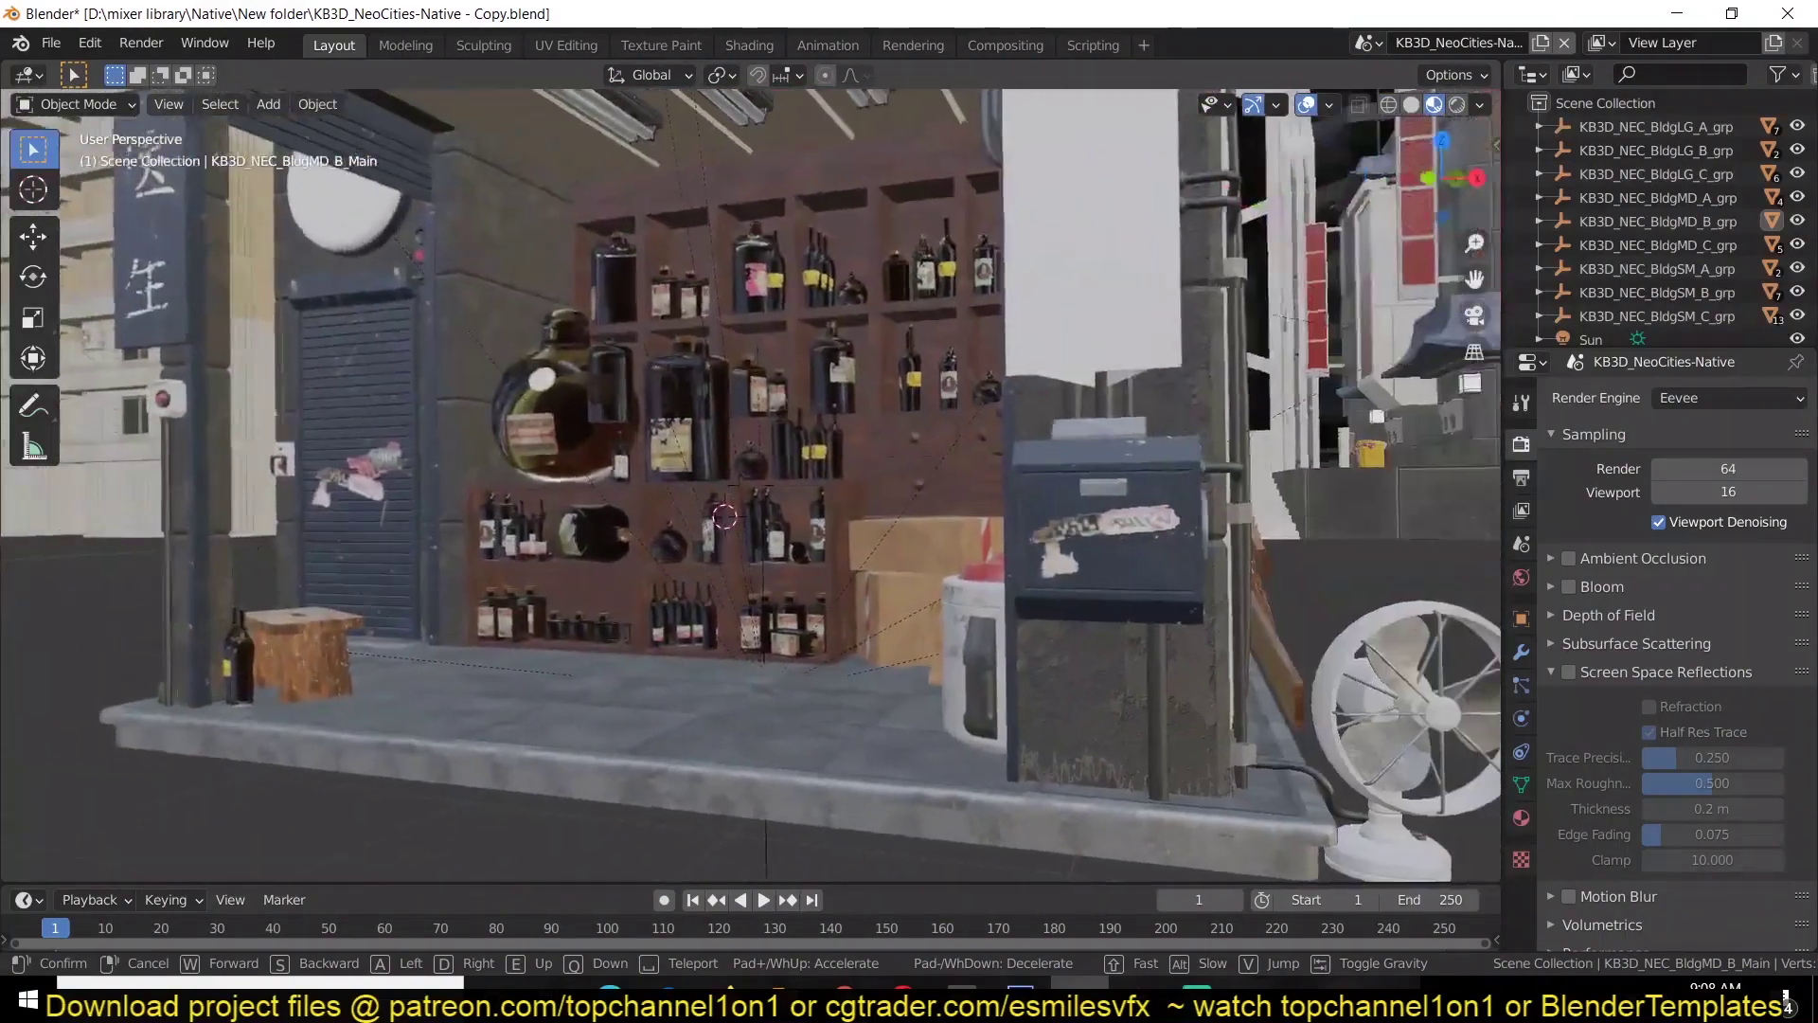
key("d")
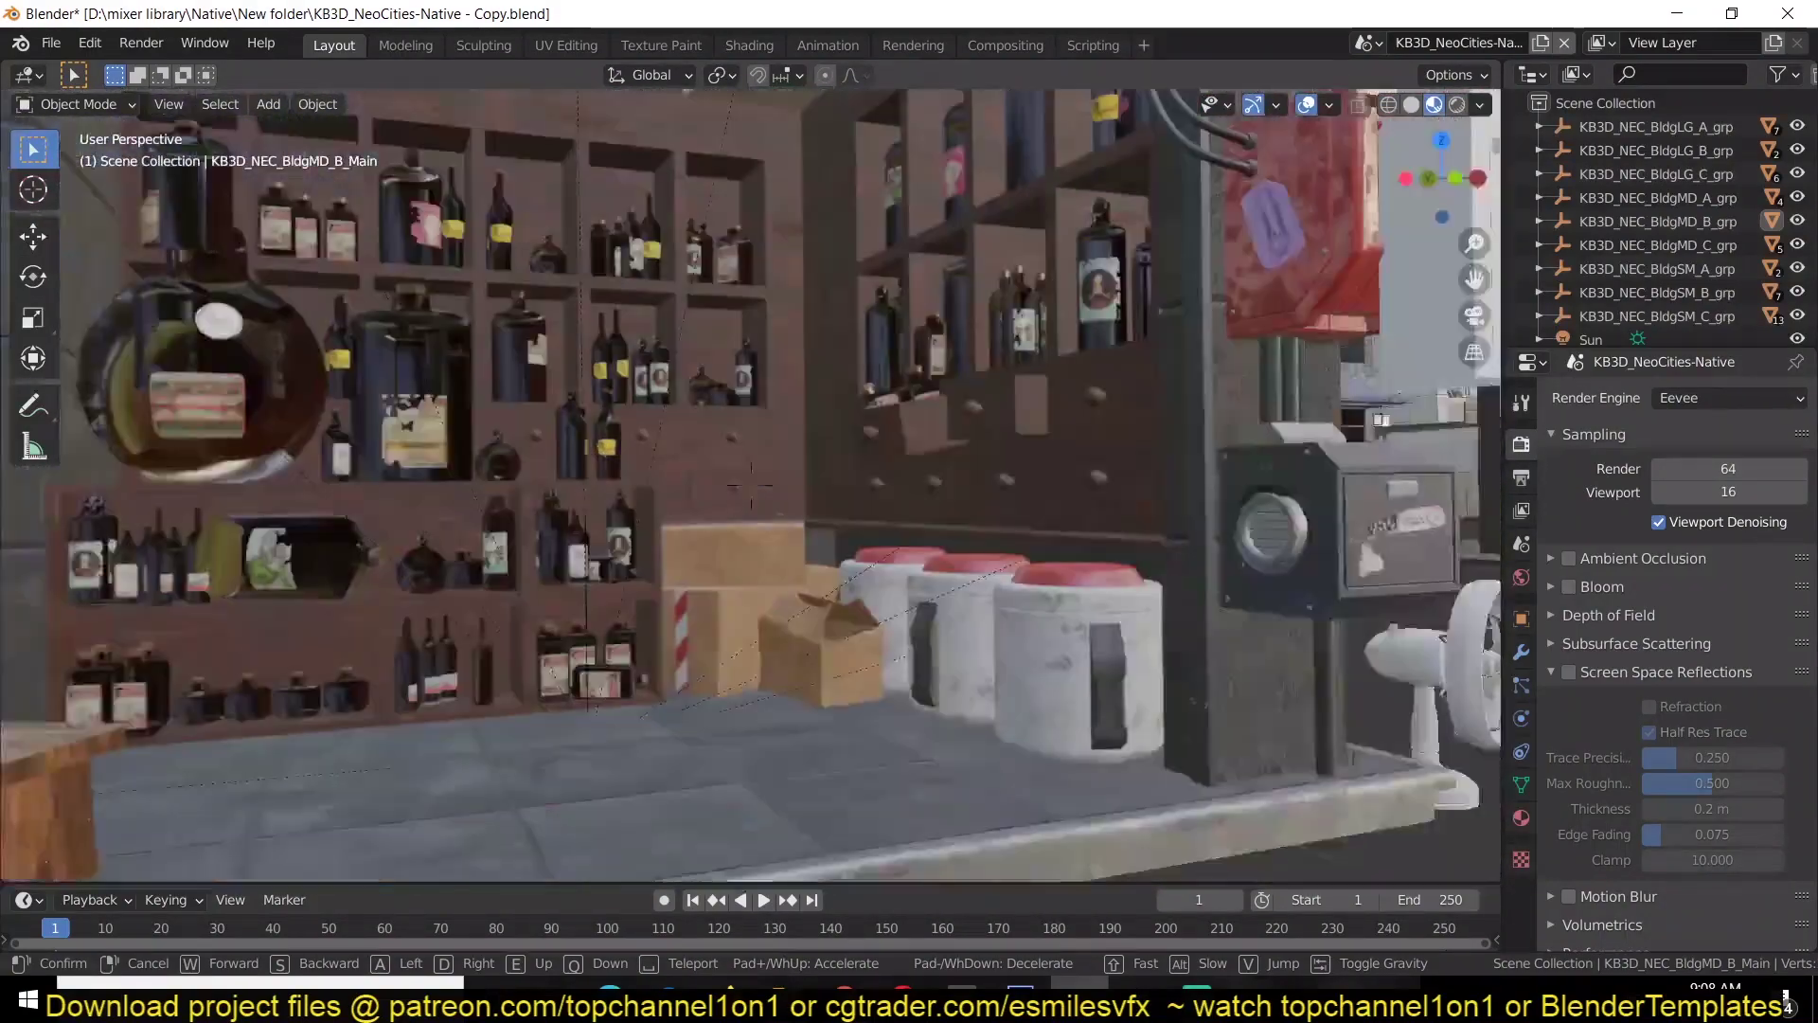
key("s")
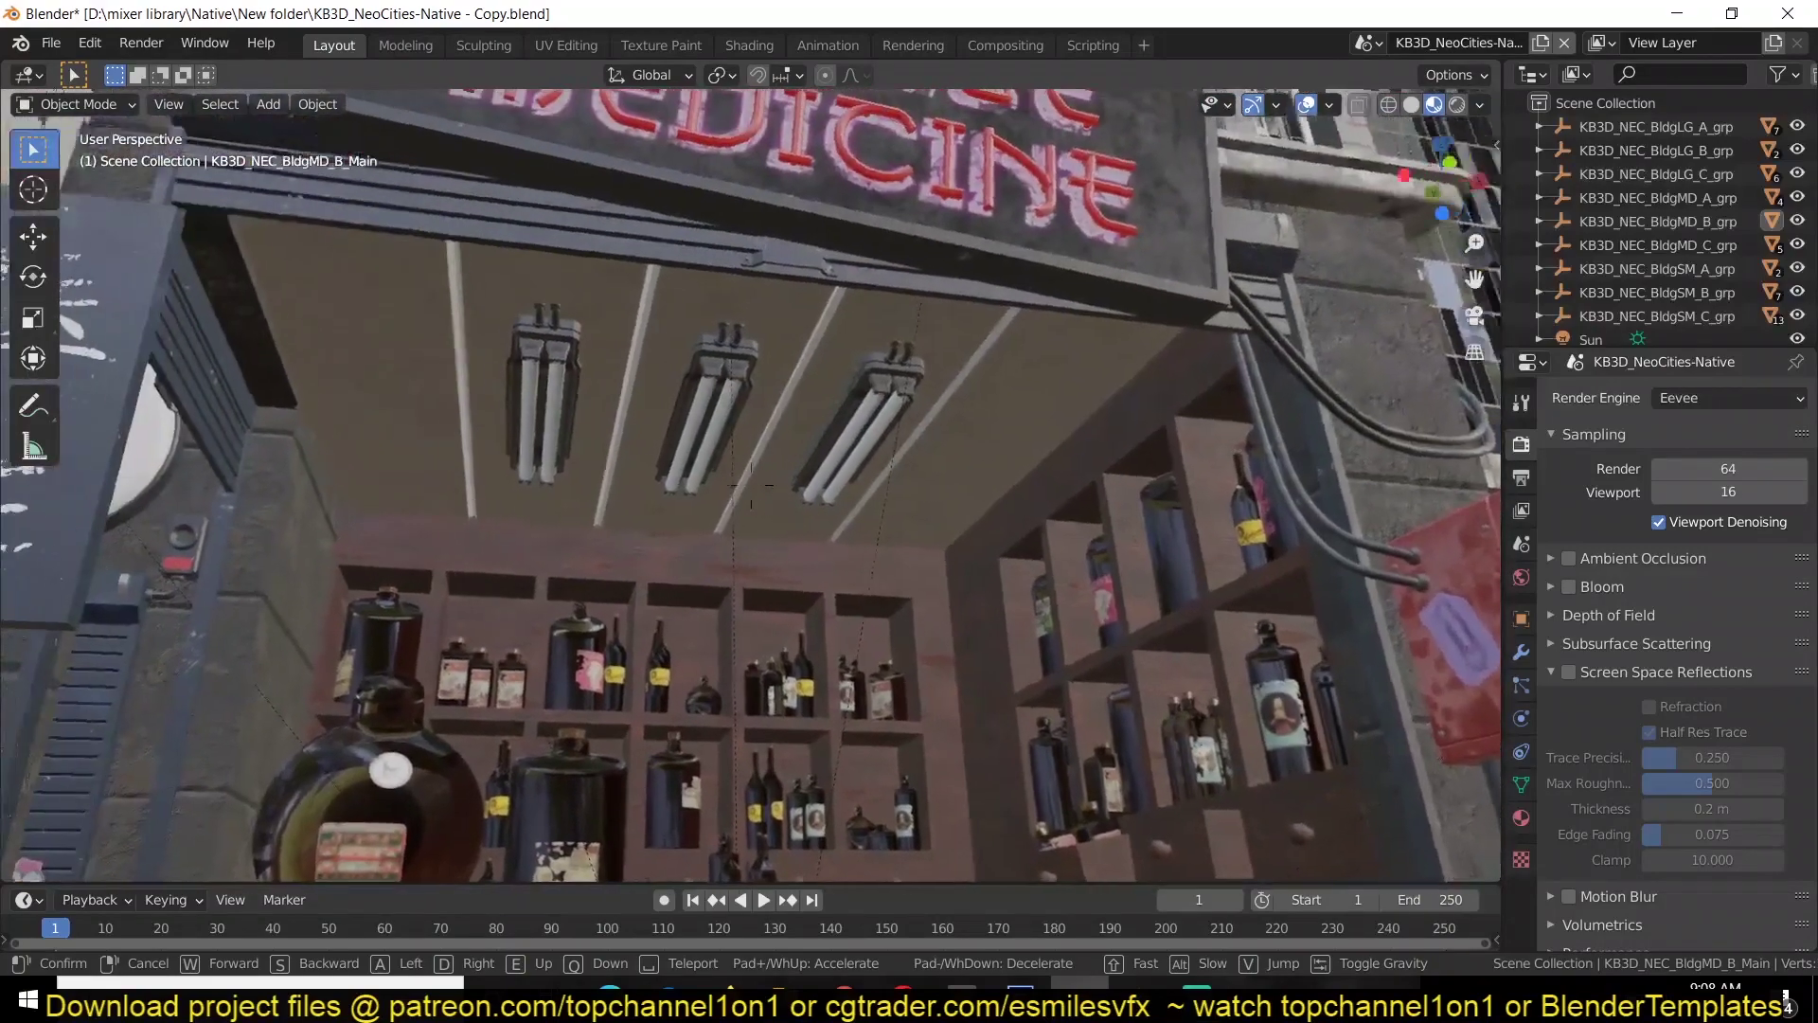
key("w")
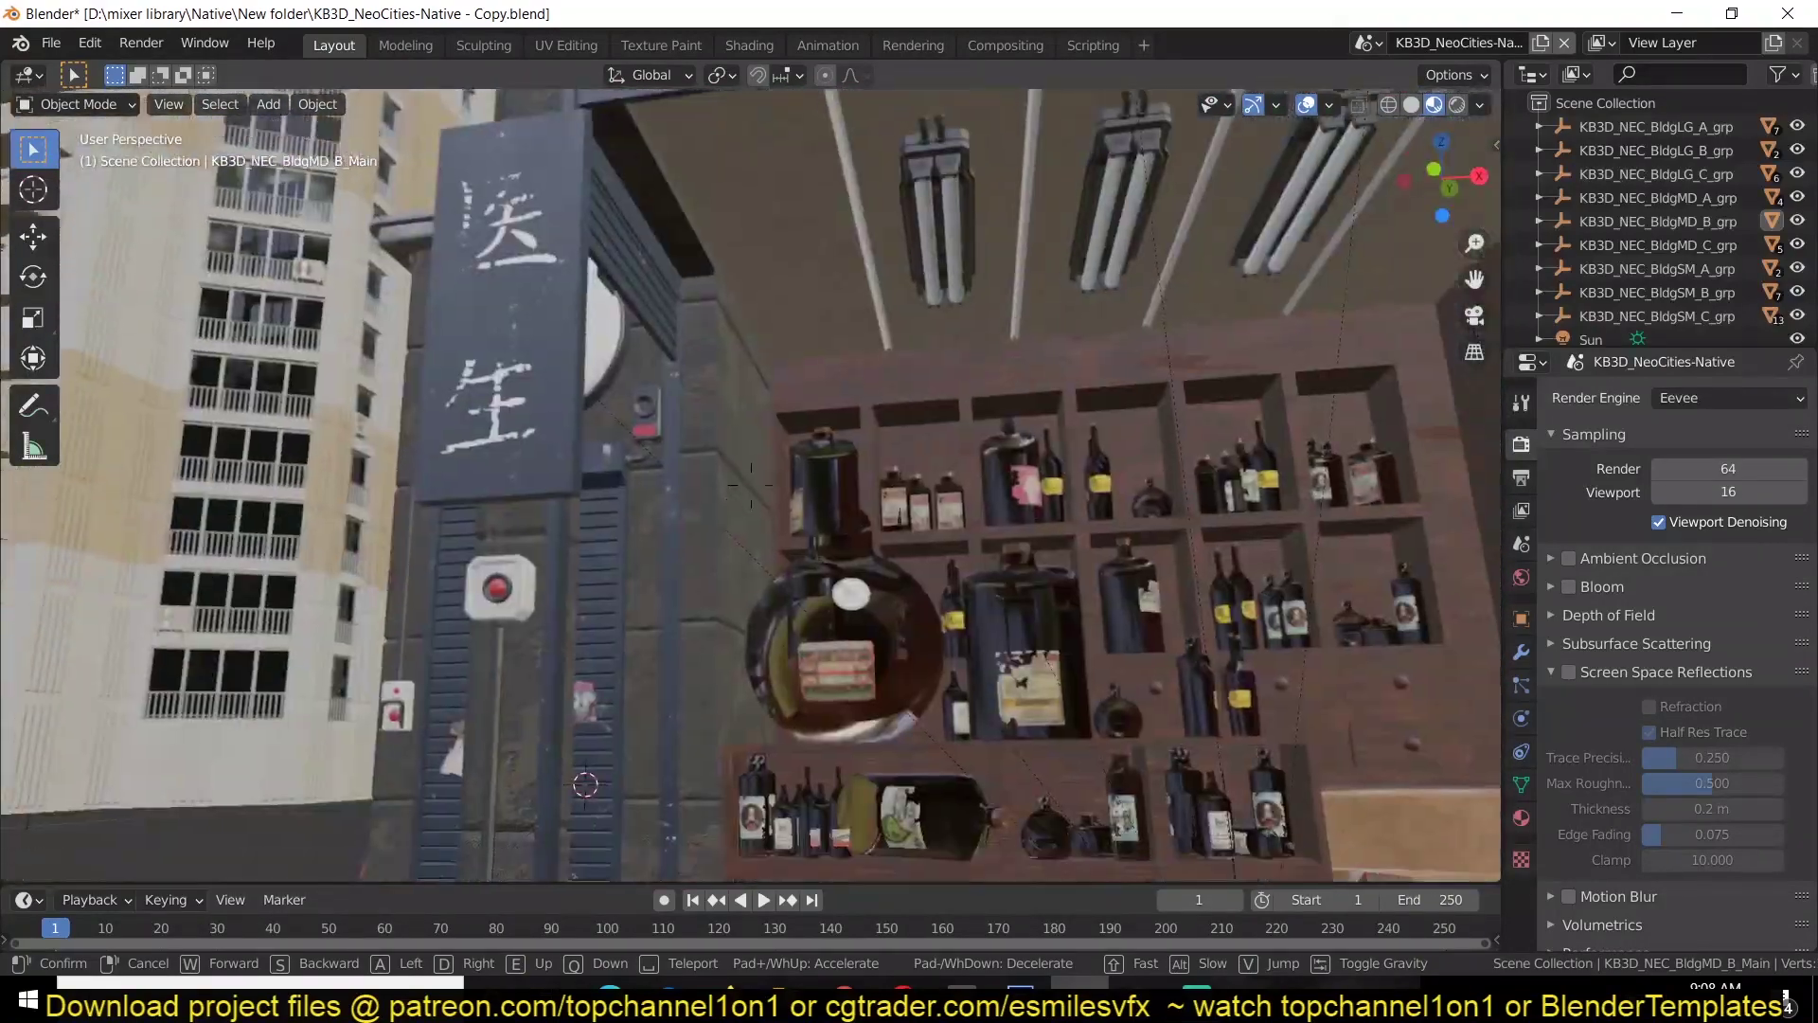
key("w")
key("d")
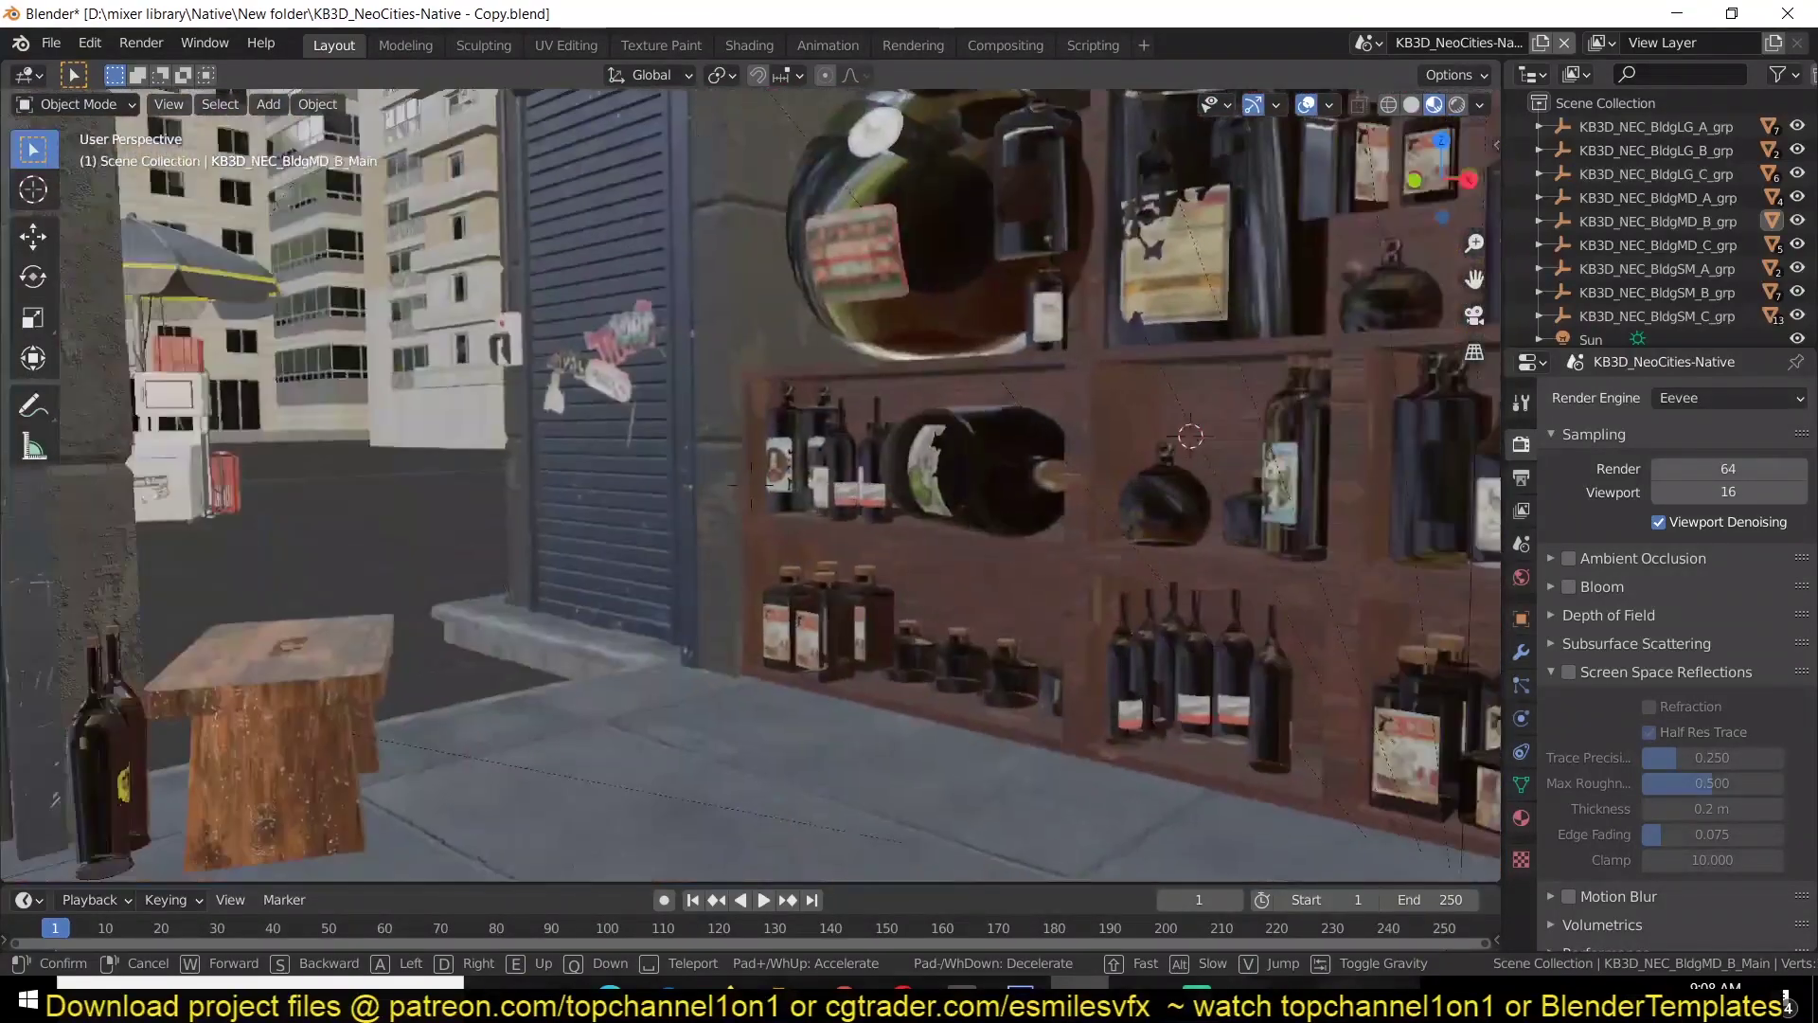
- Fly to the street food stall to examine its covered cart, gas cylinders and grill, and look up at the surrounding towers
key("w")
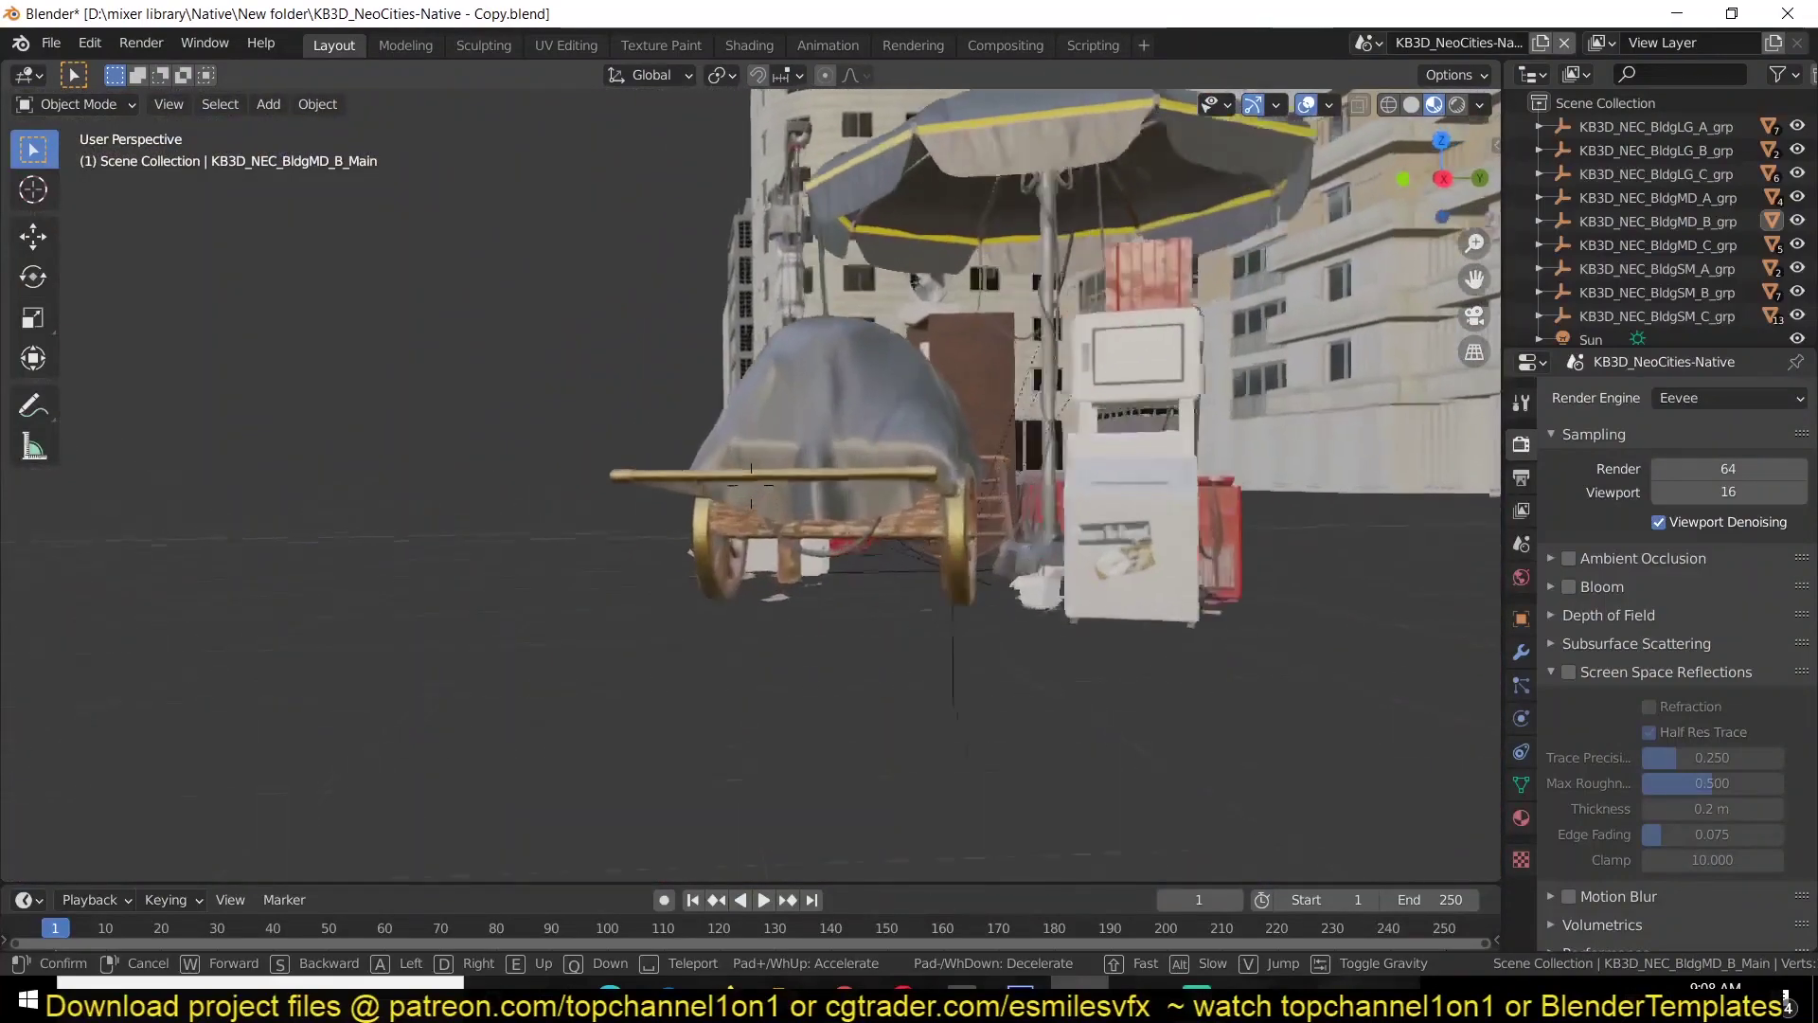
key("w")
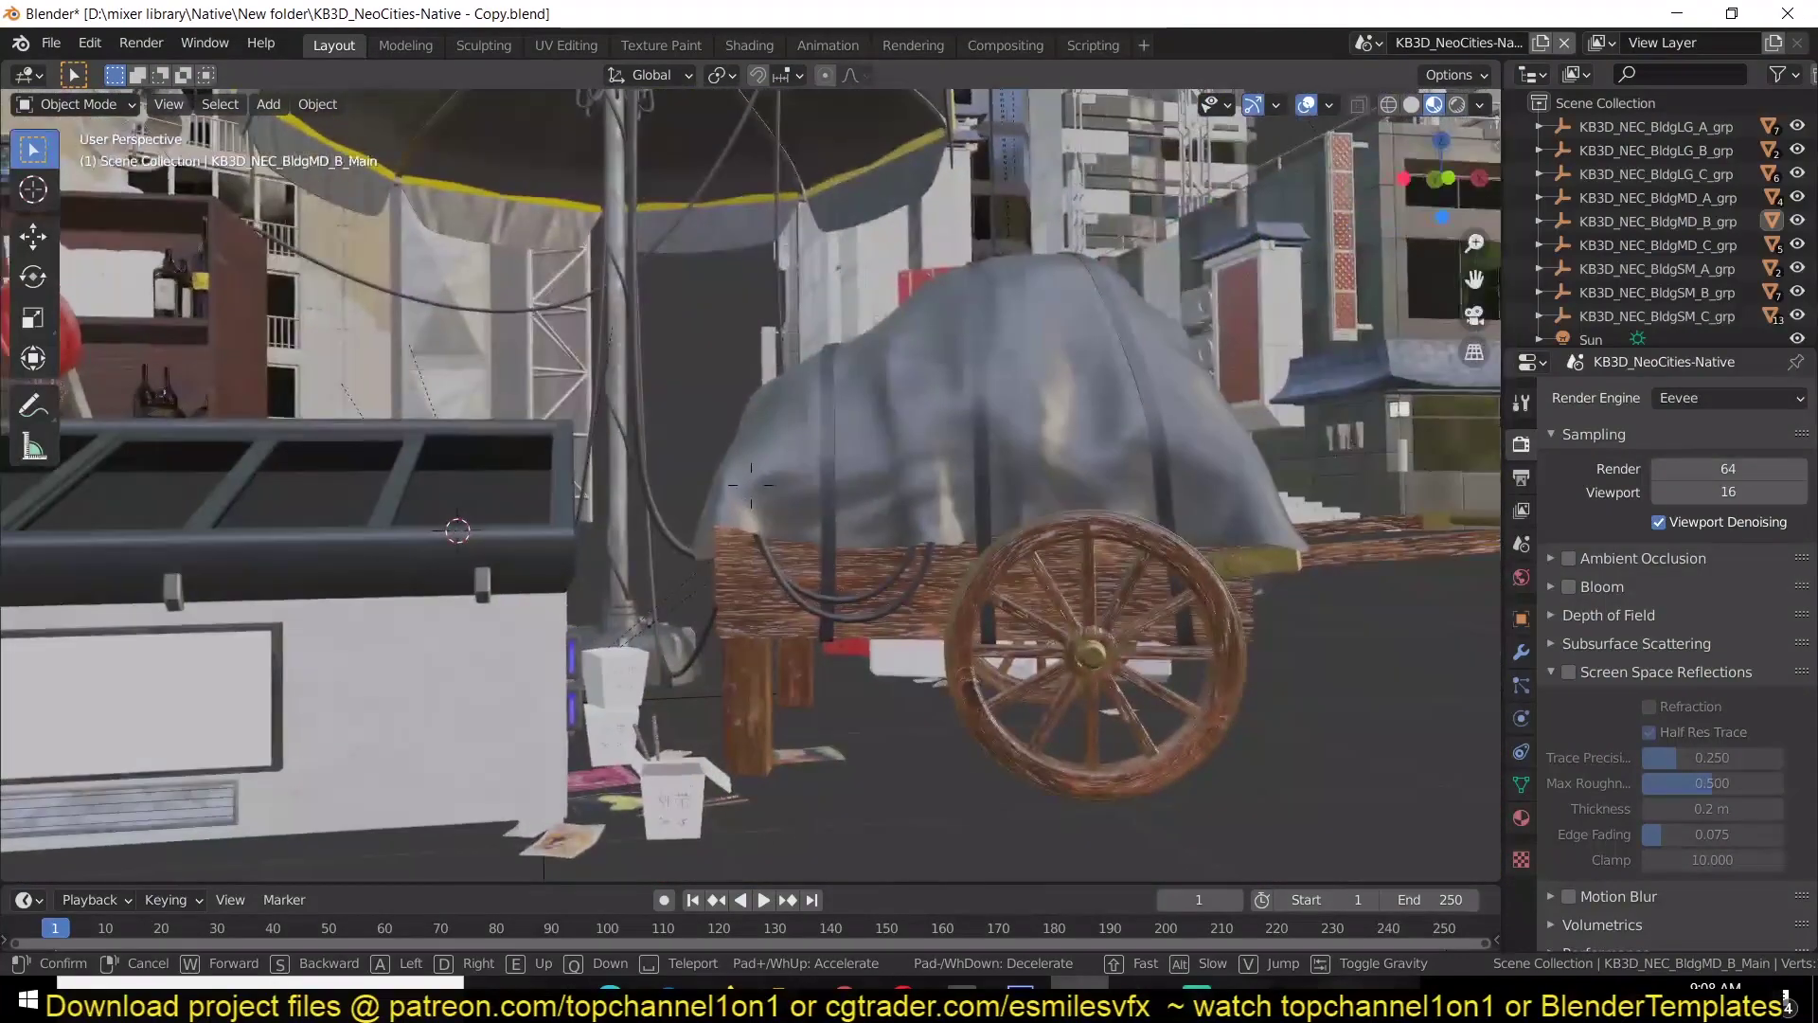
key("w")
key("a")
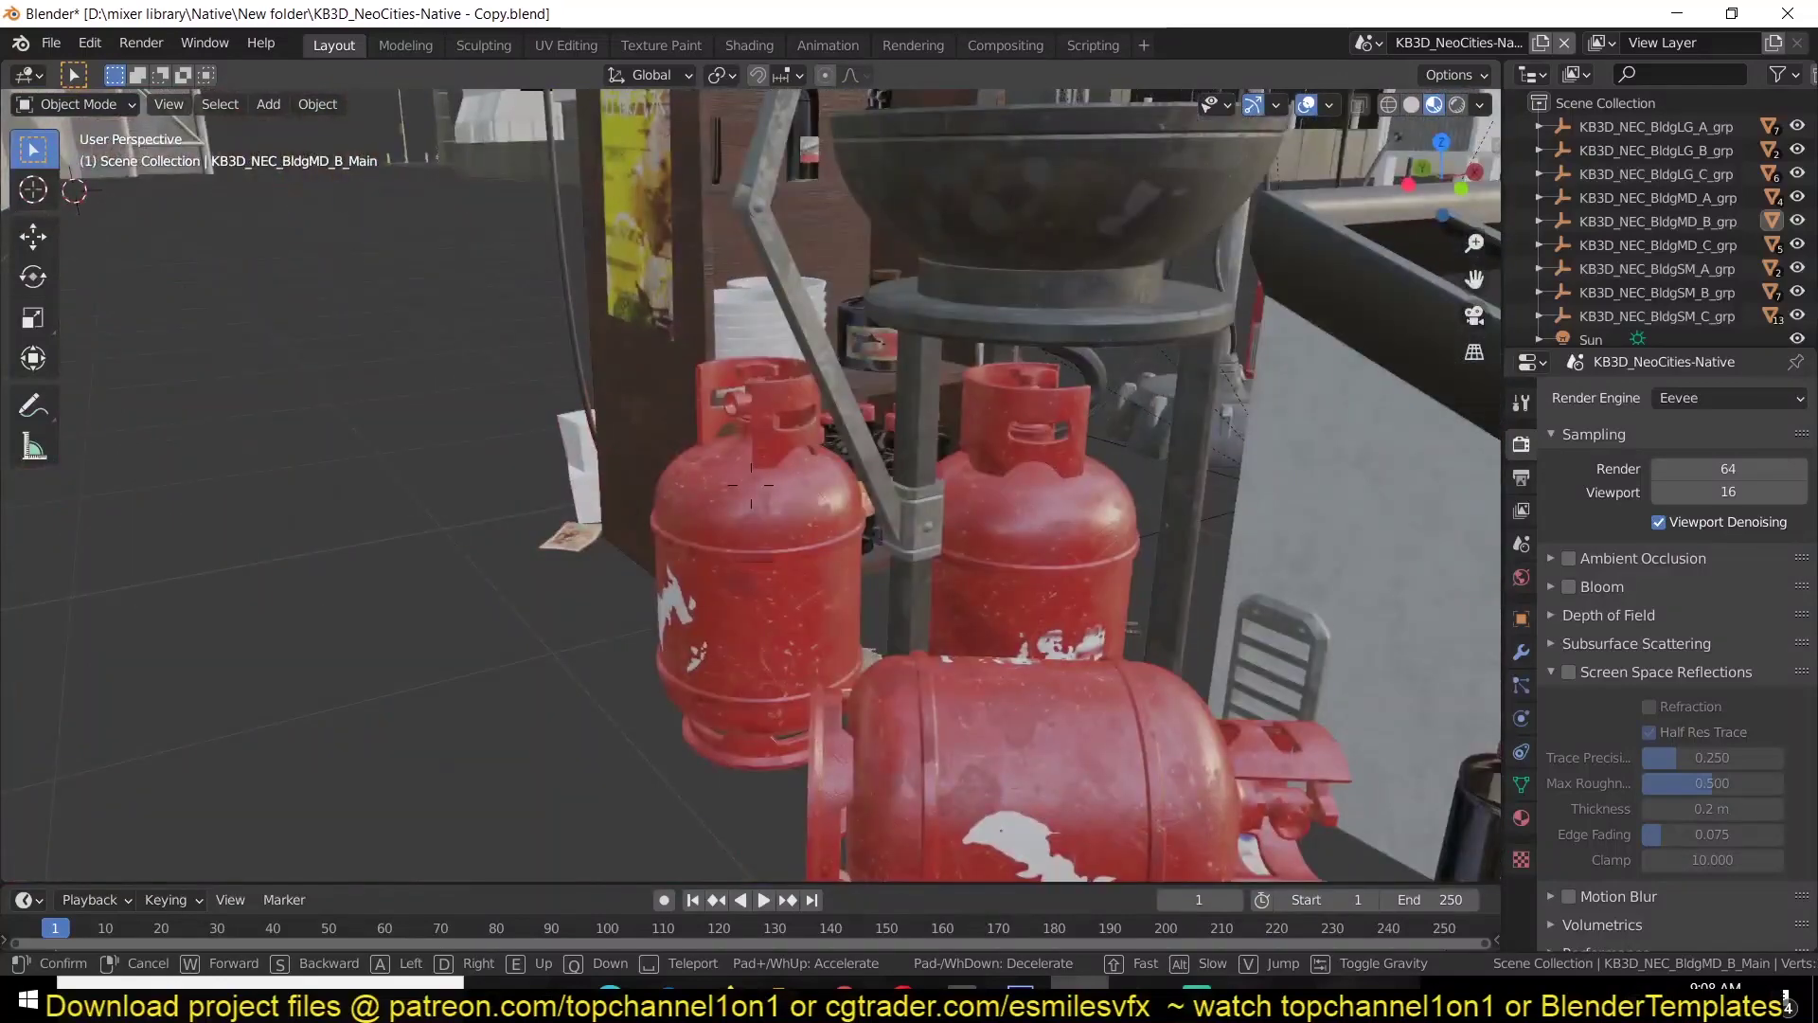
key("w")
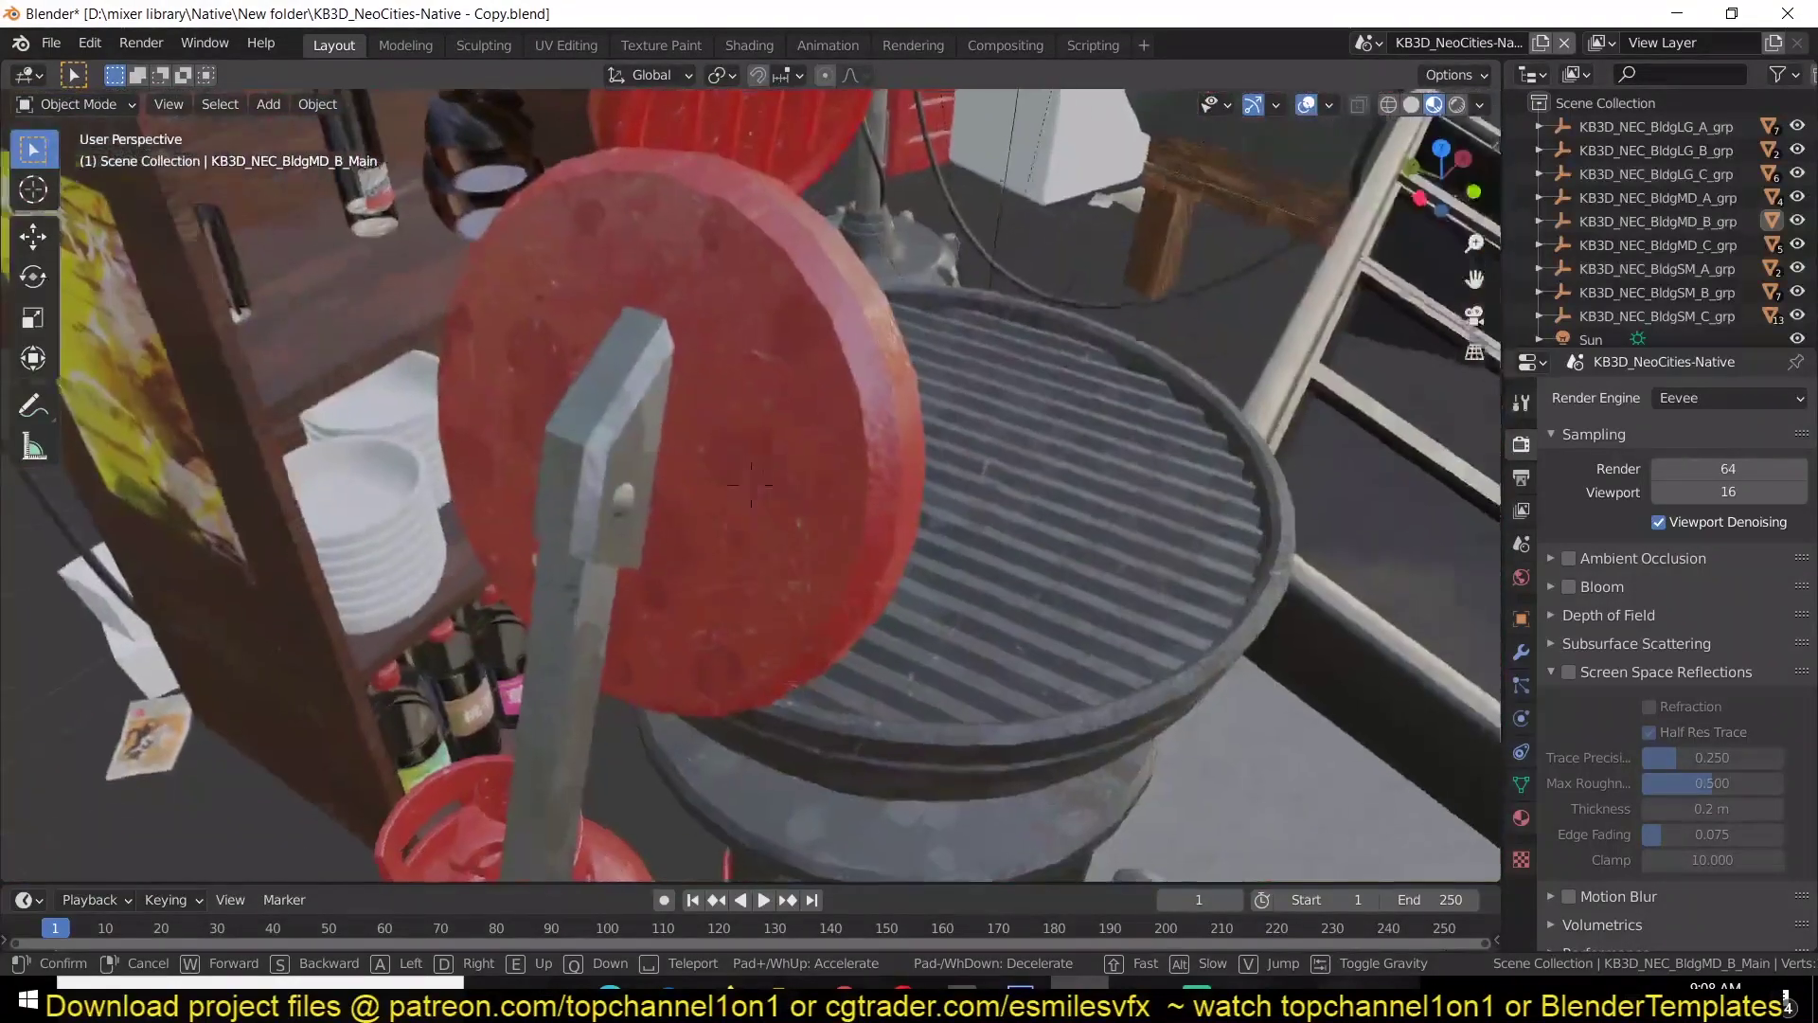
key("s")
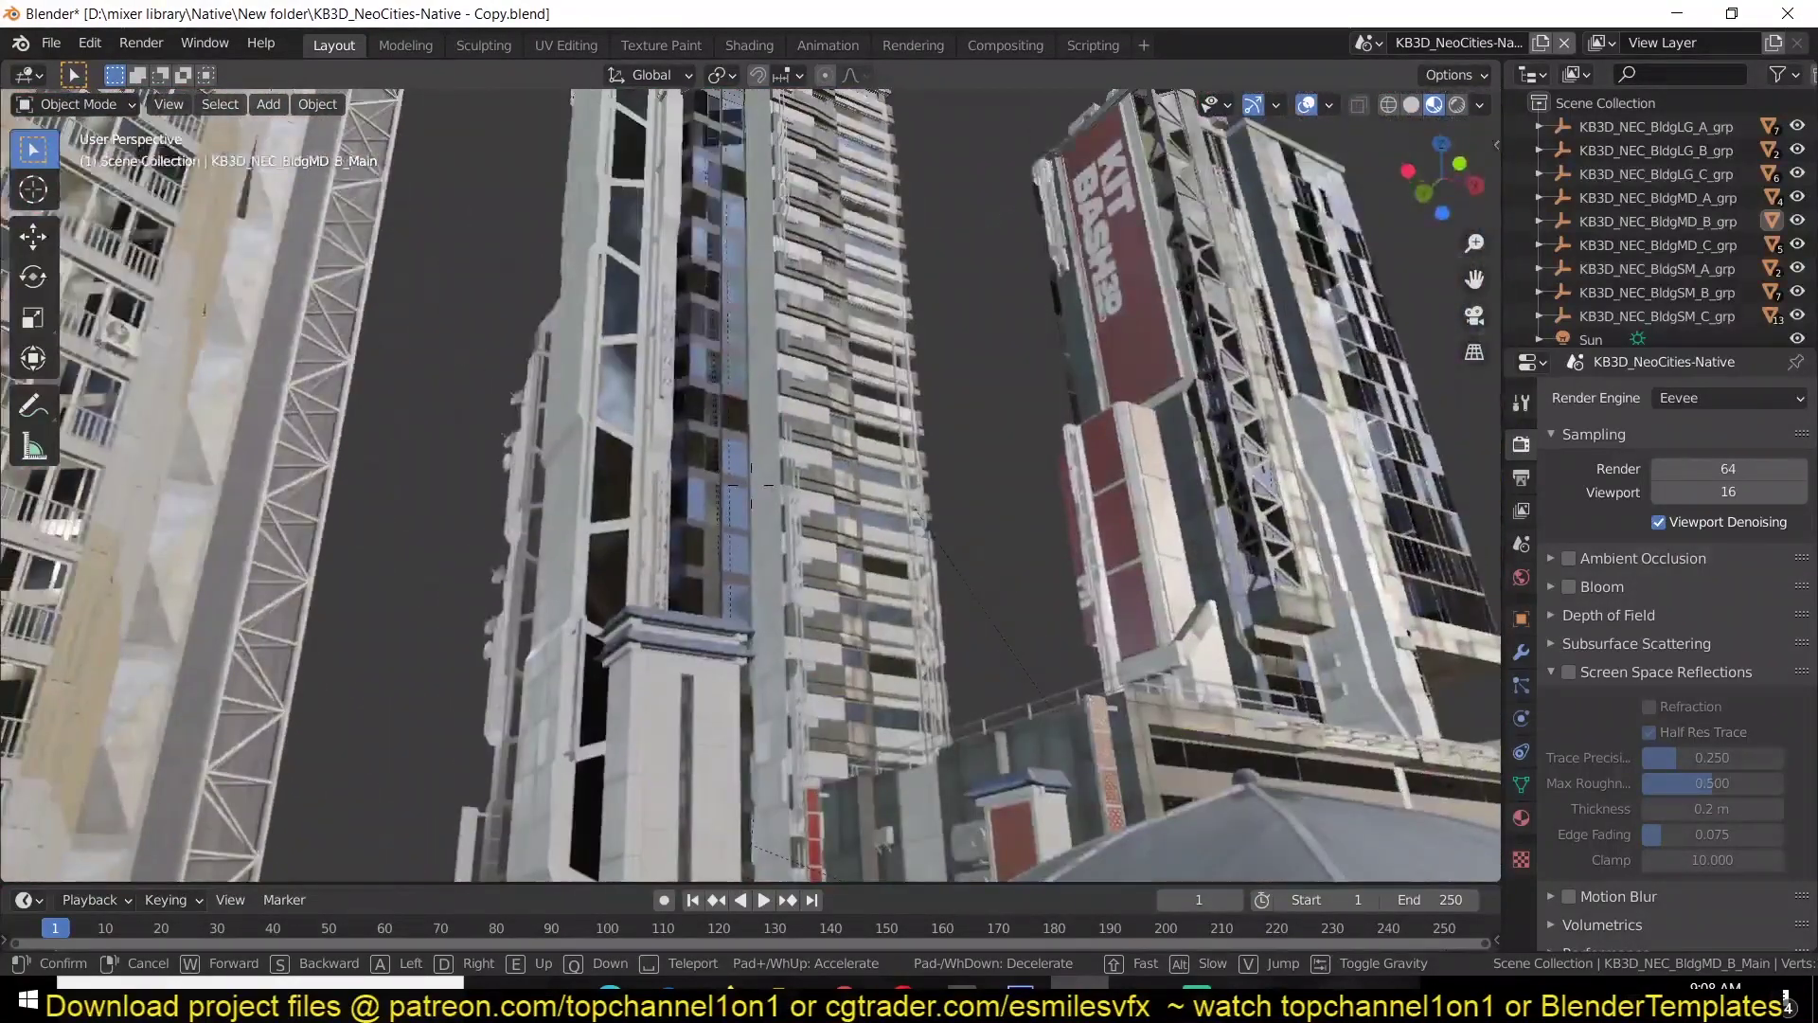
key("s")
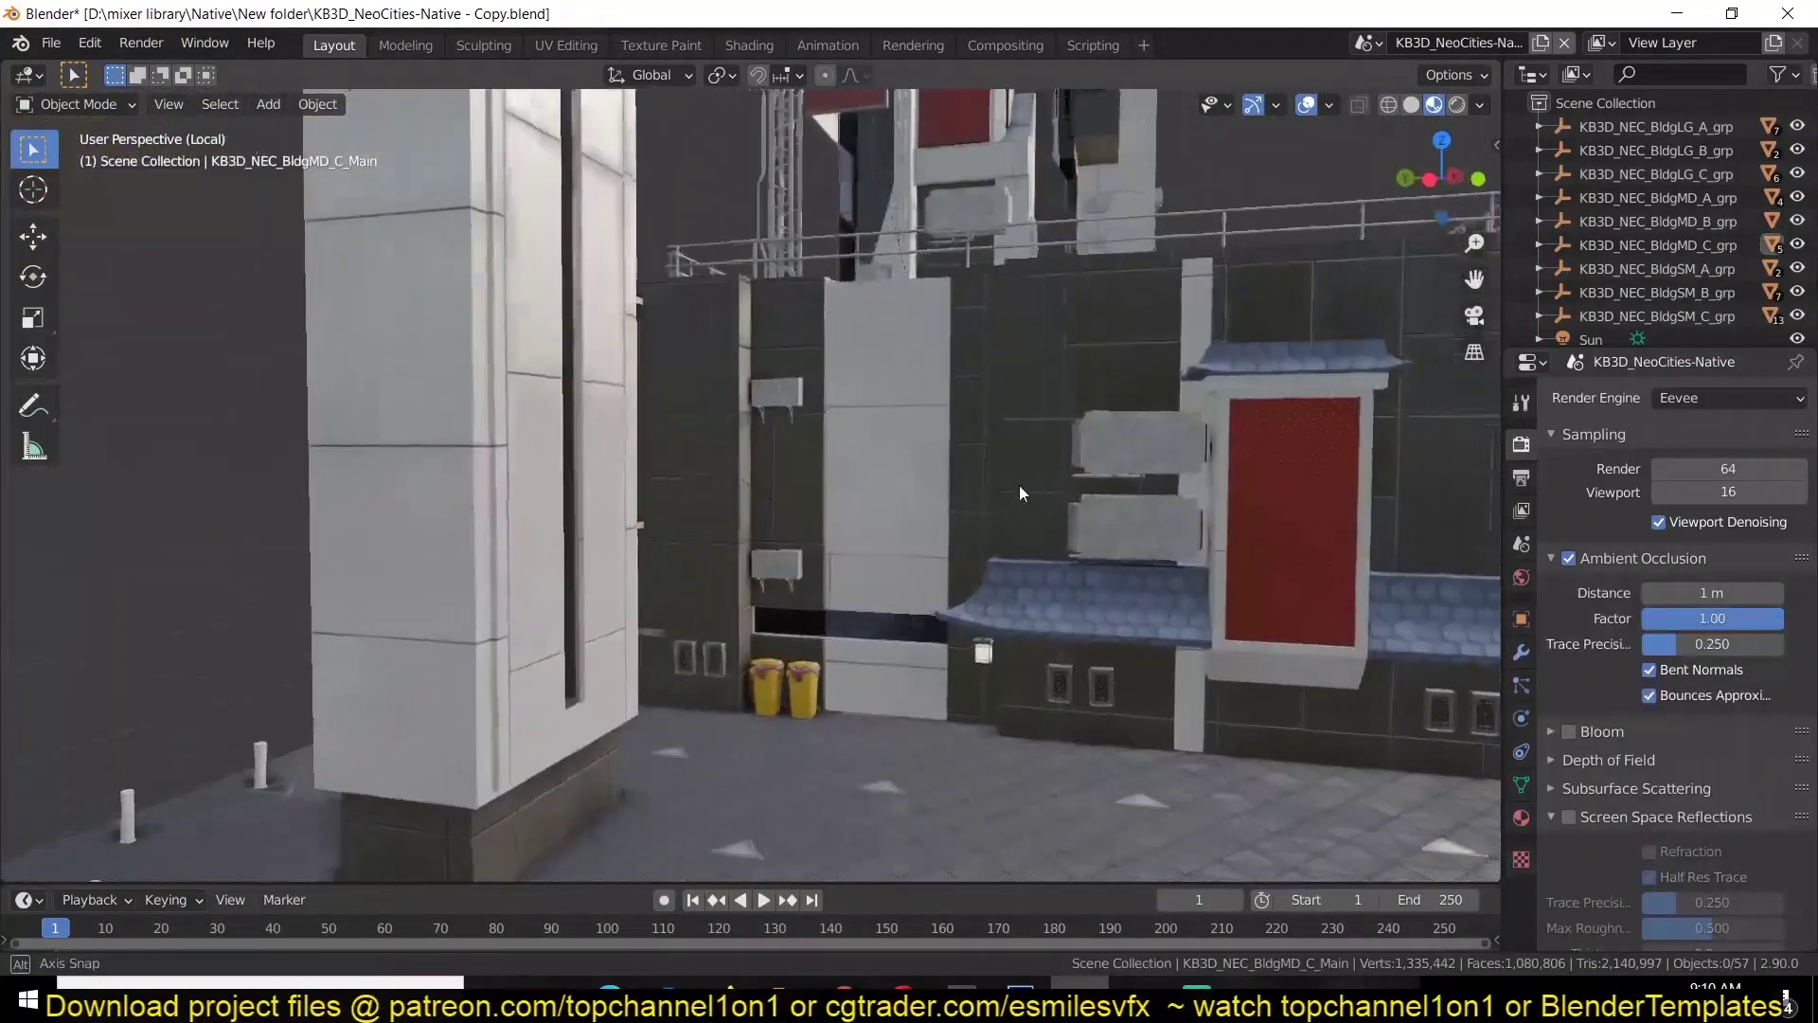
- Select the isolated dark-walled building and examine its street corner with the wall phones and yellow trash bins up close
middle_click_drag(1019, 485, 632, 490)
scroll(1173, 511, "up", 2)
left_click(1006, 654)
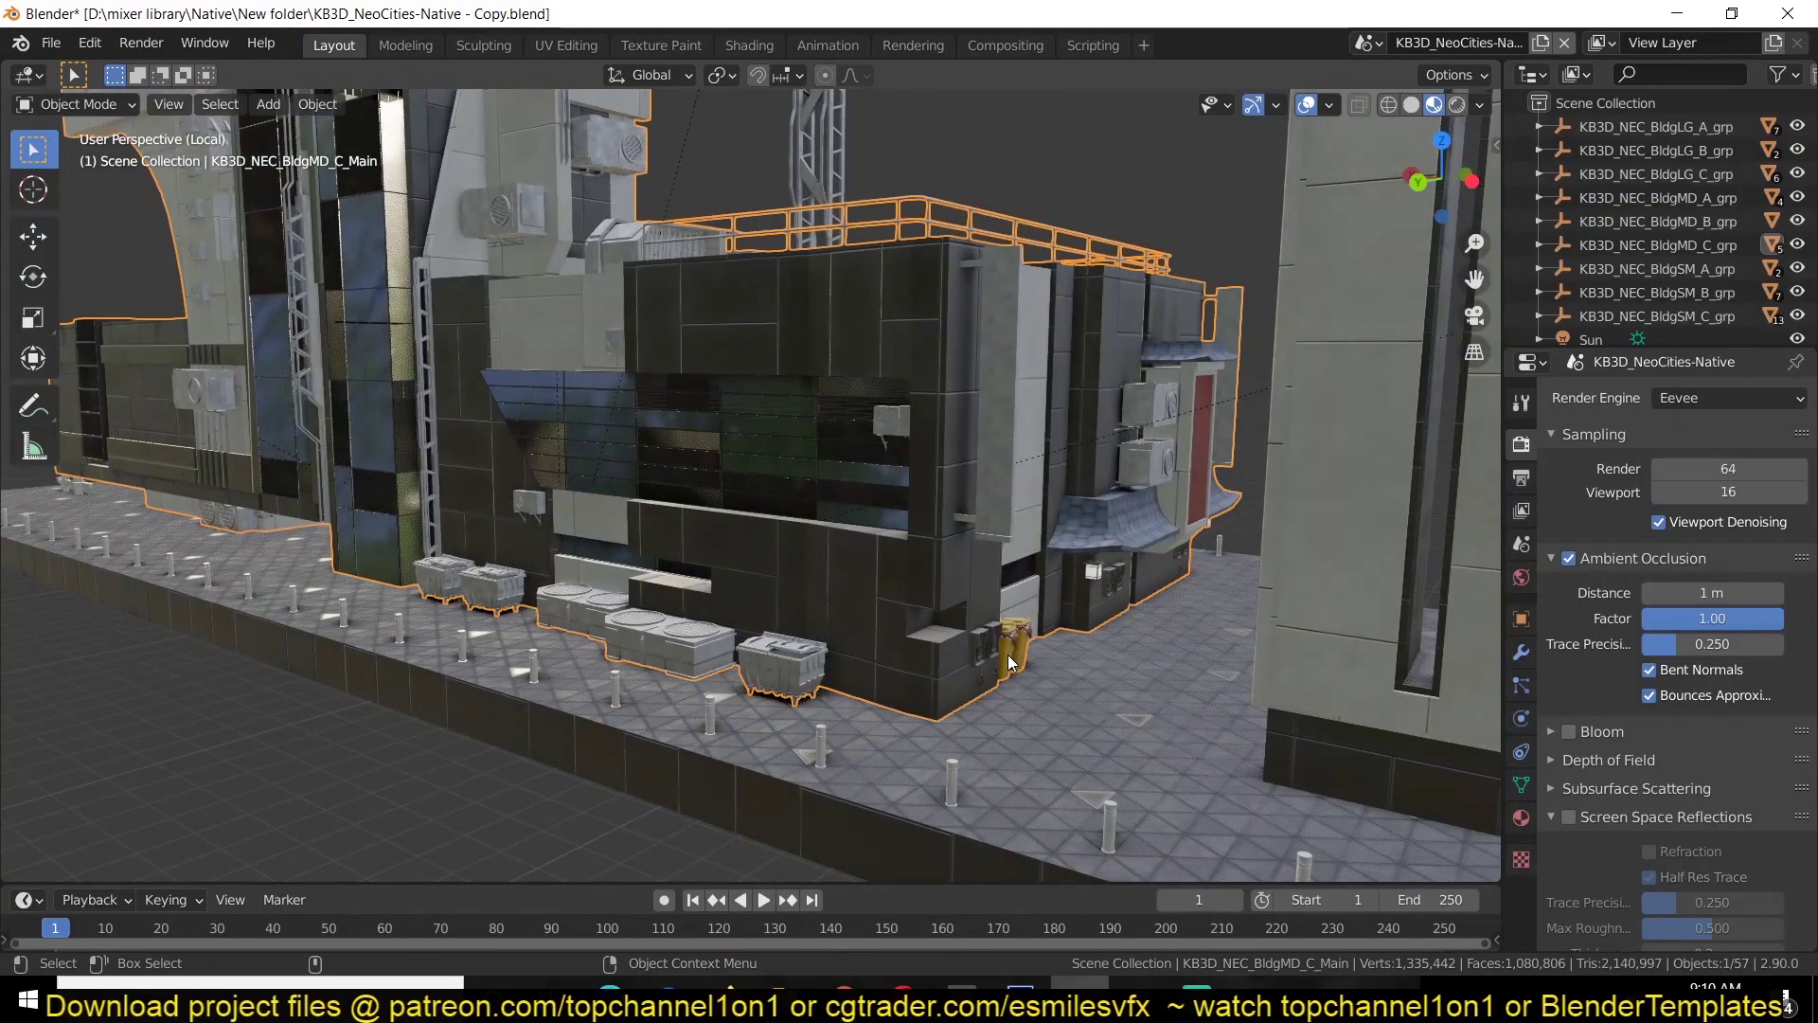
scroll(967, 680, "up", 5)
middle_click_drag(965, 682, 839, 439, "shift")
scroll(846, 440, "up", 4)
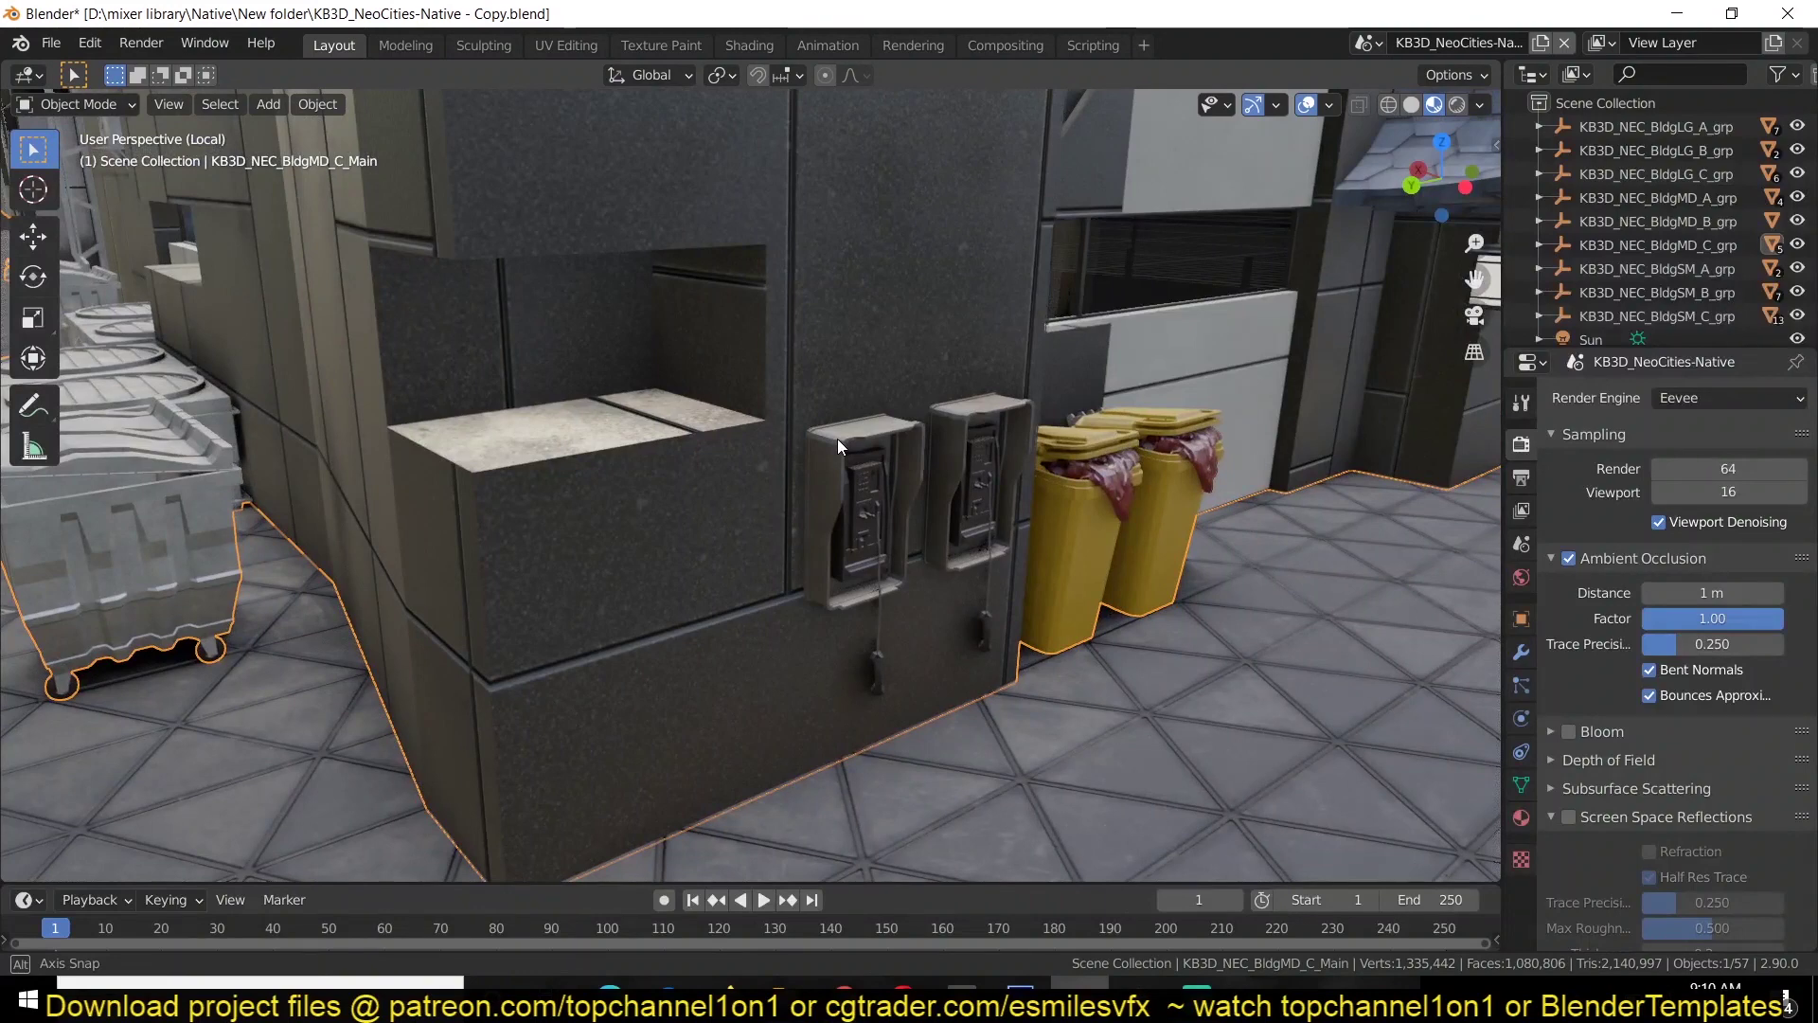
scroll(837, 439, "up", 5)
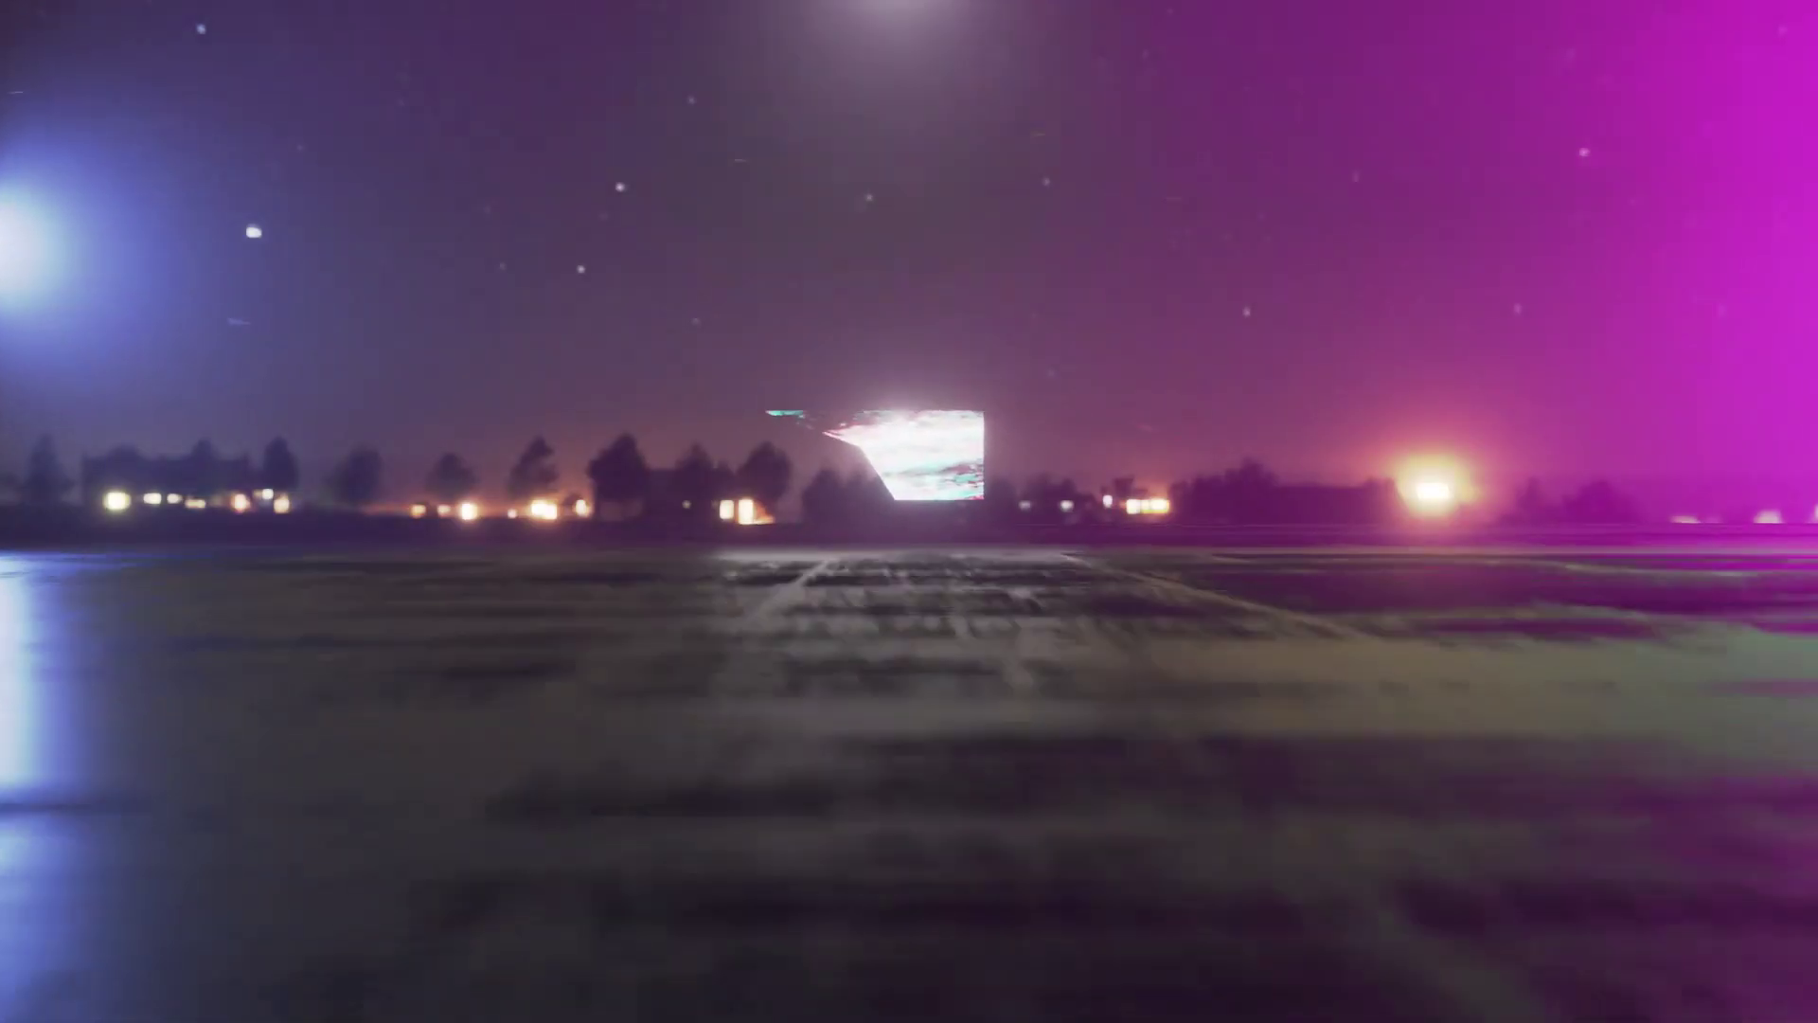